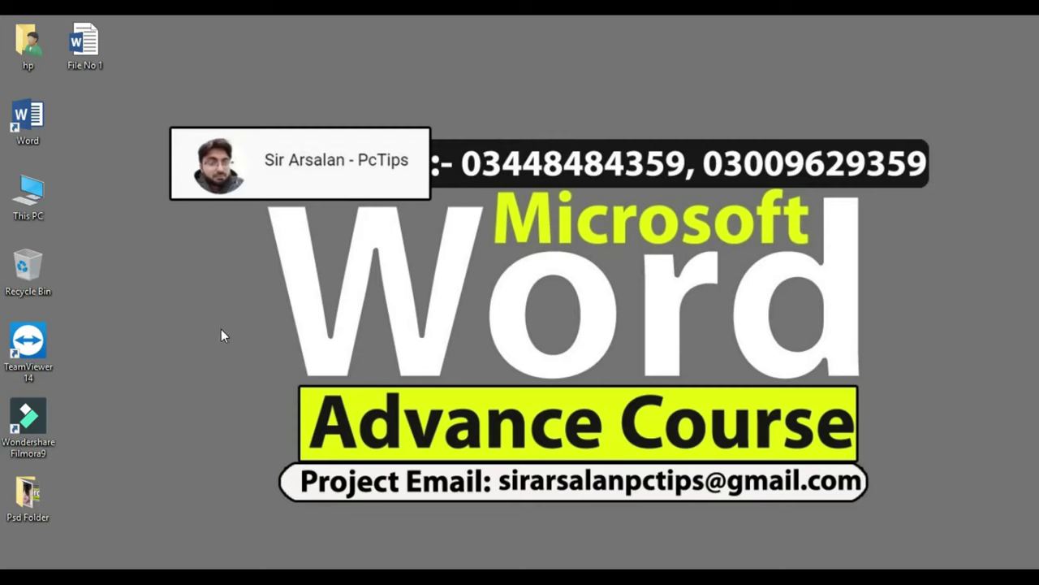
Refresh the Windows desktop from its right-click menu.
left_click(293, 397)
right_click(216, 348)
left_click(270, 411)
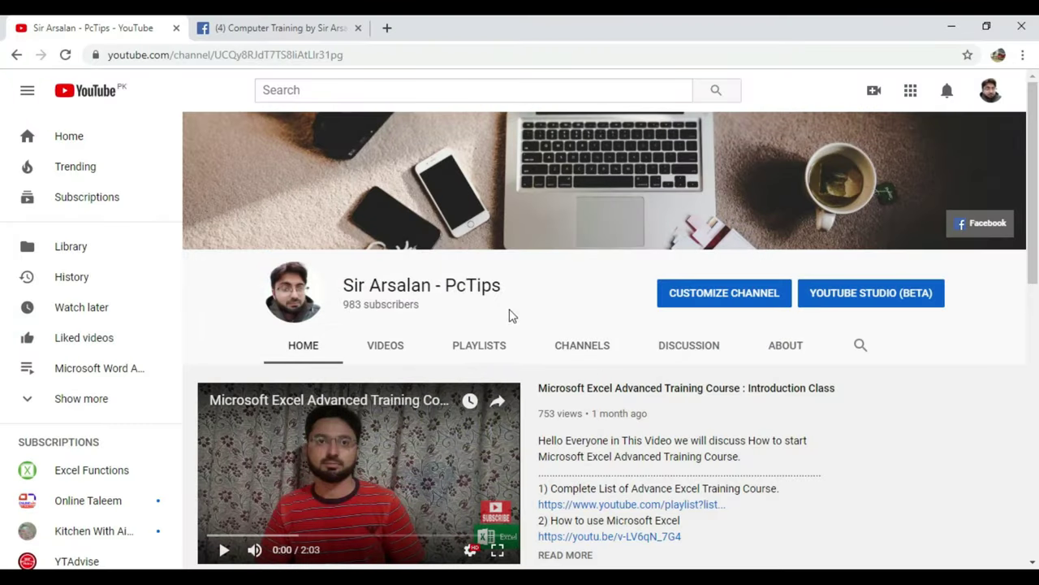
Highlight the YouTube channel name and subscriber count, then switch to Facebook and minimize Chrome.
left_click_drag(341, 288, 488, 302)
left_click(525, 303)
left_click(261, 18)
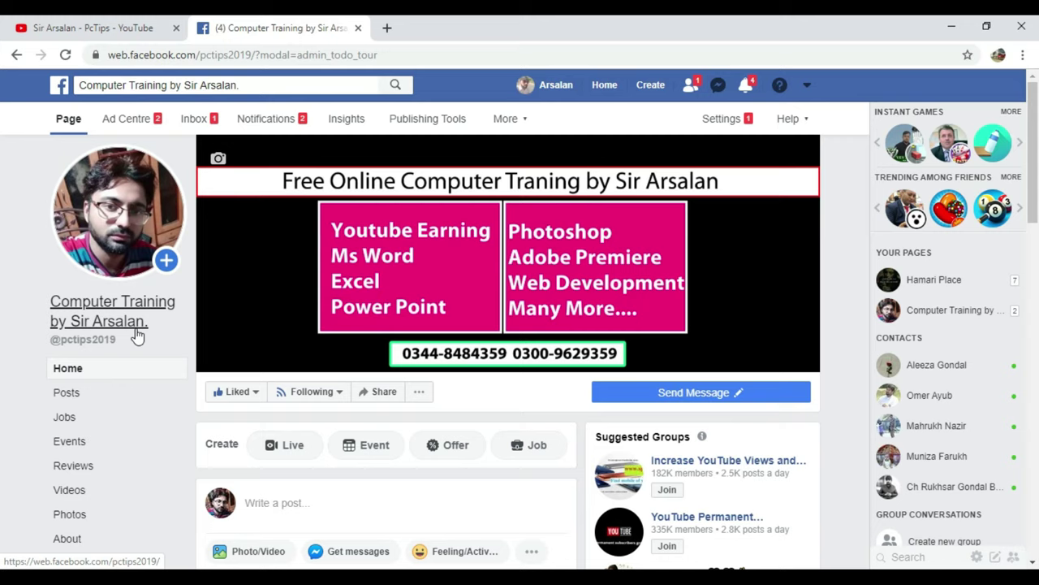
left_click(956, 27)
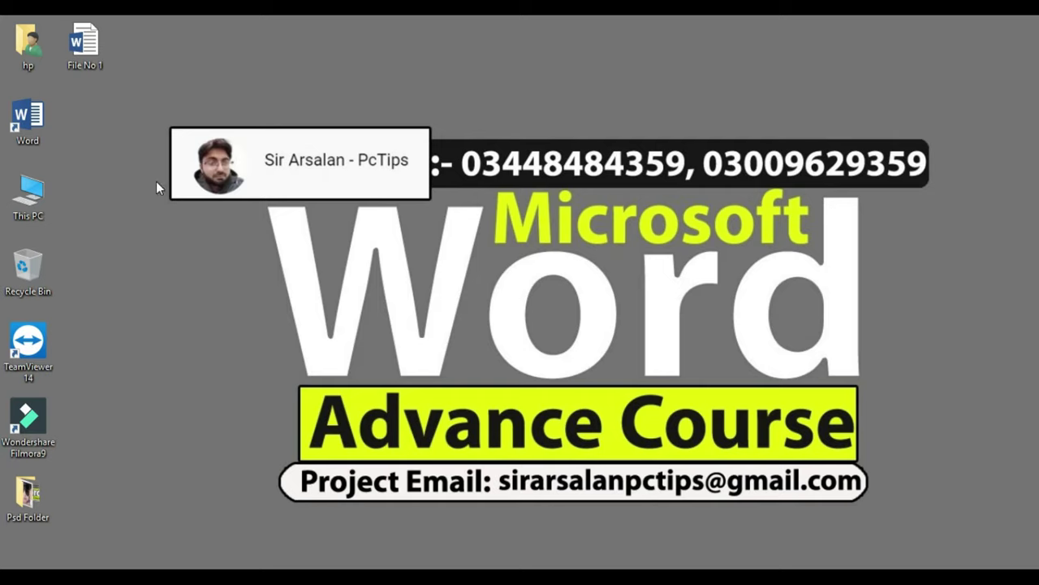
Open File No 1 from the desktop and scroll through its three computer paragraphs.
double_click(96, 67)
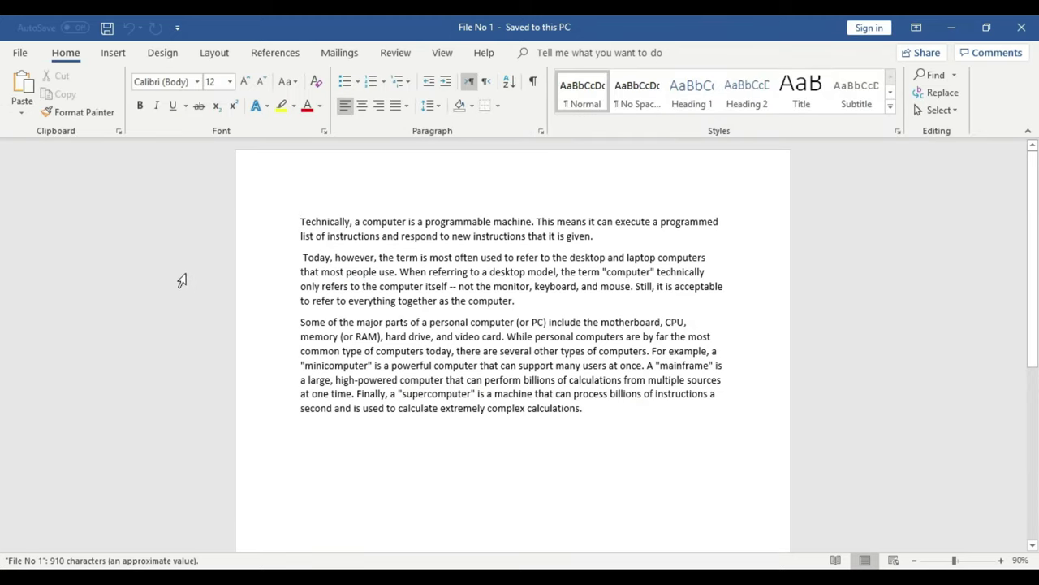
scroll(690, 443, "down", 3)
scroll(681, 445, "down", 6)
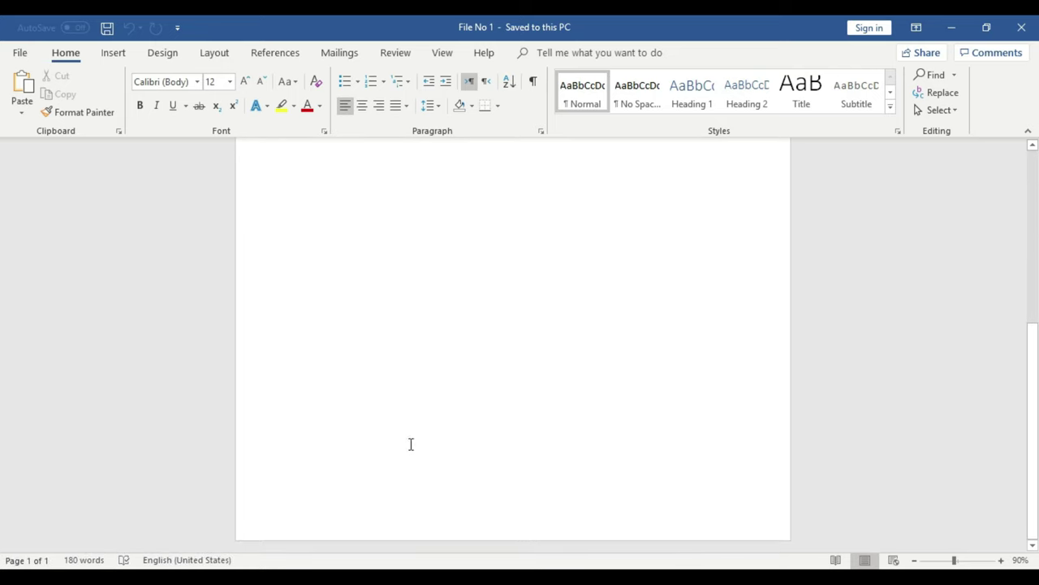
scroll(411, 402, "up", 3)
scroll(408, 407, "up", 3)
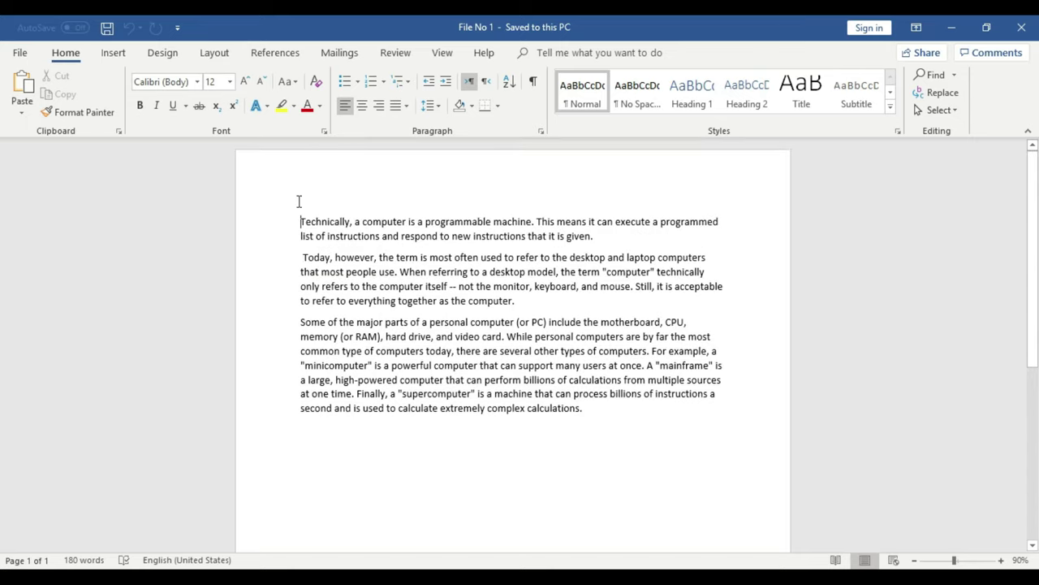
scroll(752, 373, "down", 3)
scroll(751, 372, "down", 5)
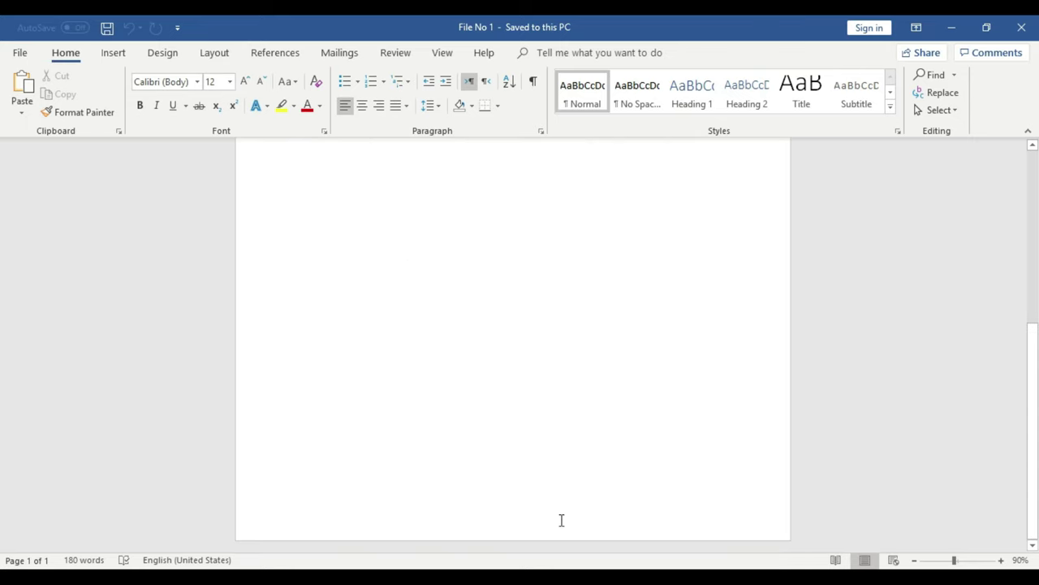
left_click(585, 311)
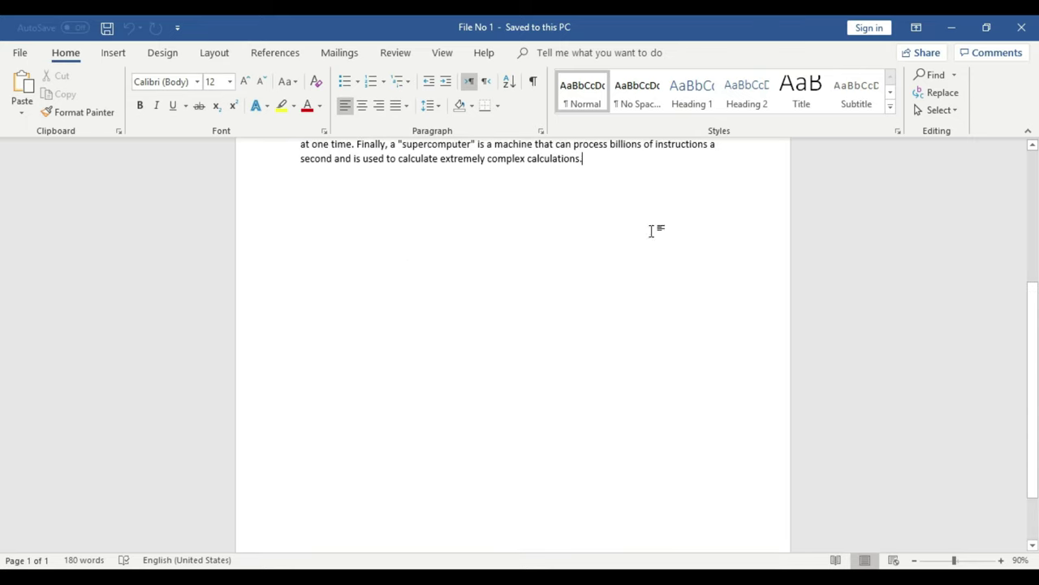
scroll(641, 321, "up", 4)
scroll(636, 329, "up", 2)
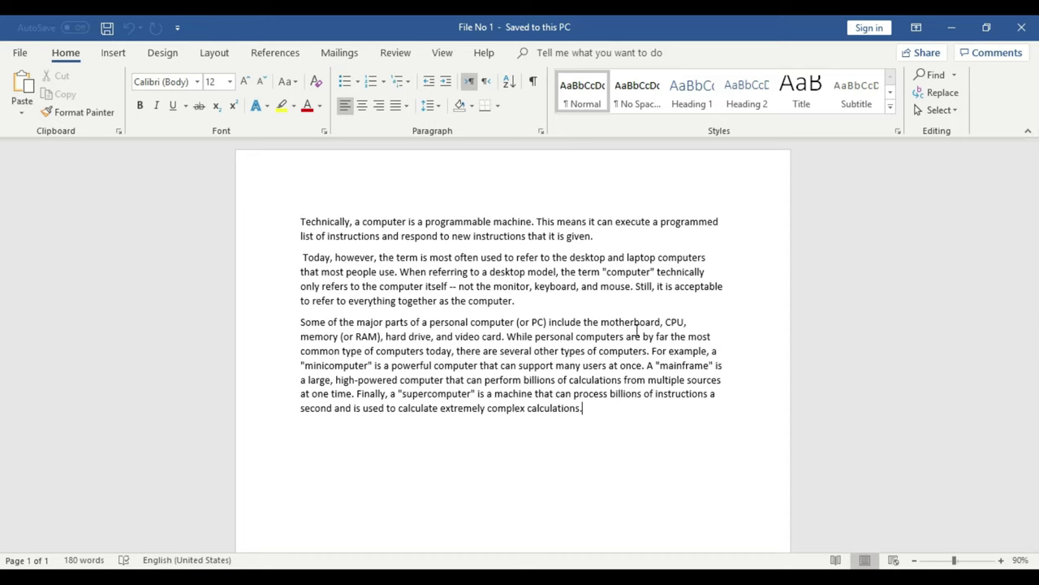
Type 'What is Computer: Computer is an Elctronic Machin' on new lines above the Technically paragraph.
left_click(599, 412)
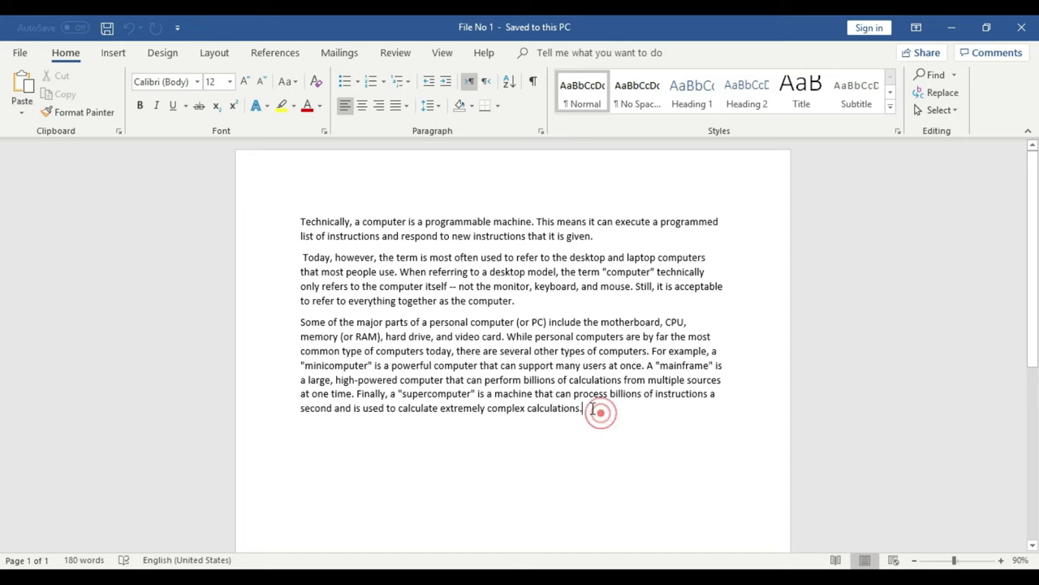
left_click_drag(301, 223, 596, 415)
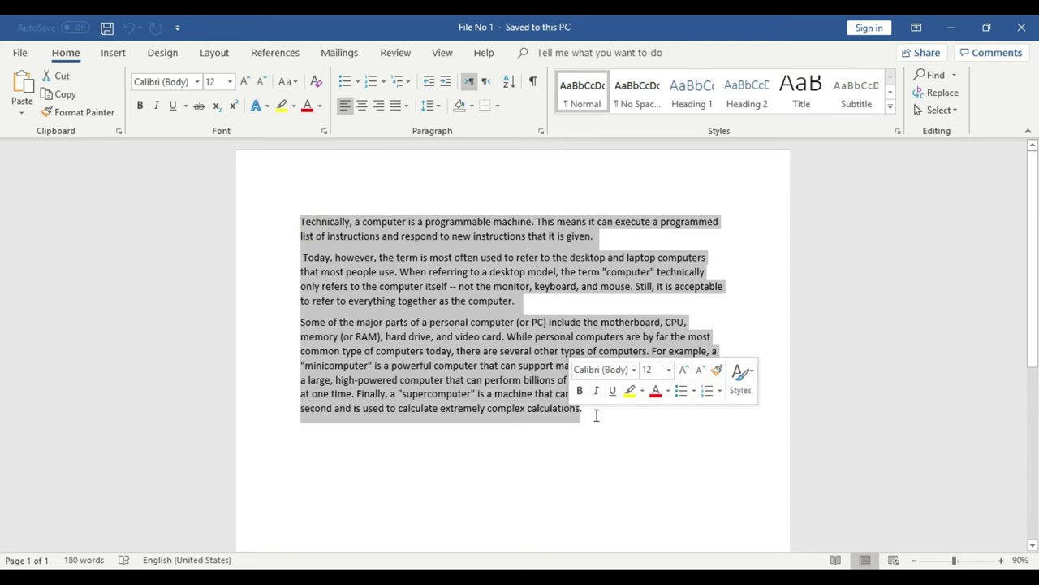
left_click(581, 379)
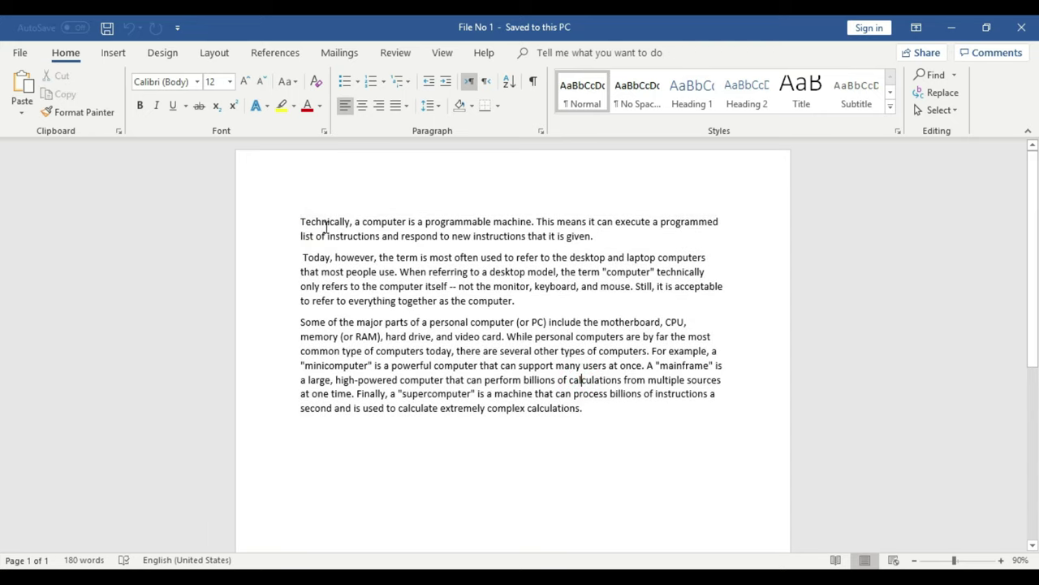
left_click(299, 222)
key("Return")
key("Return")
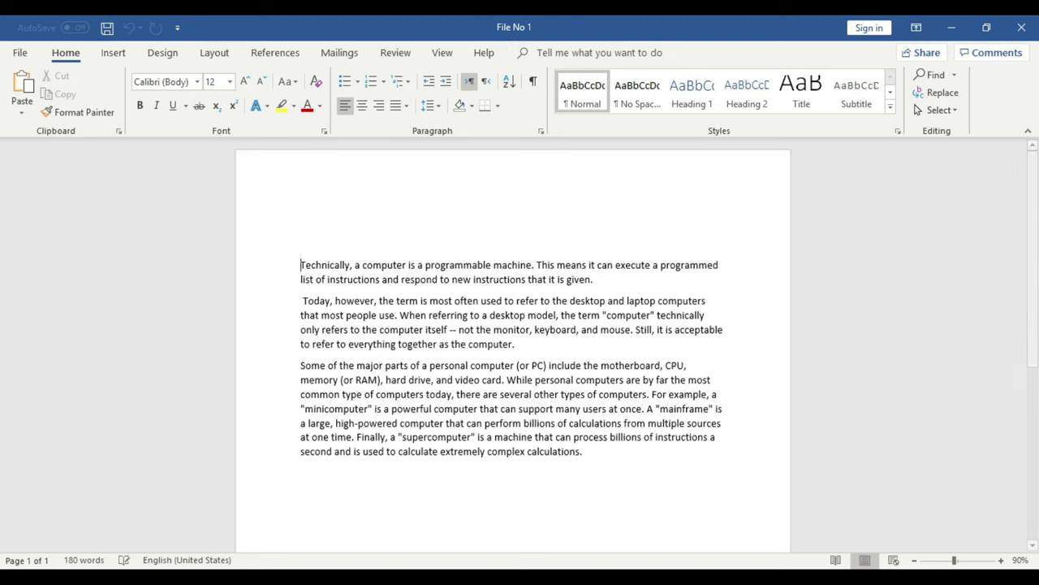
key("Return")
key("Return")
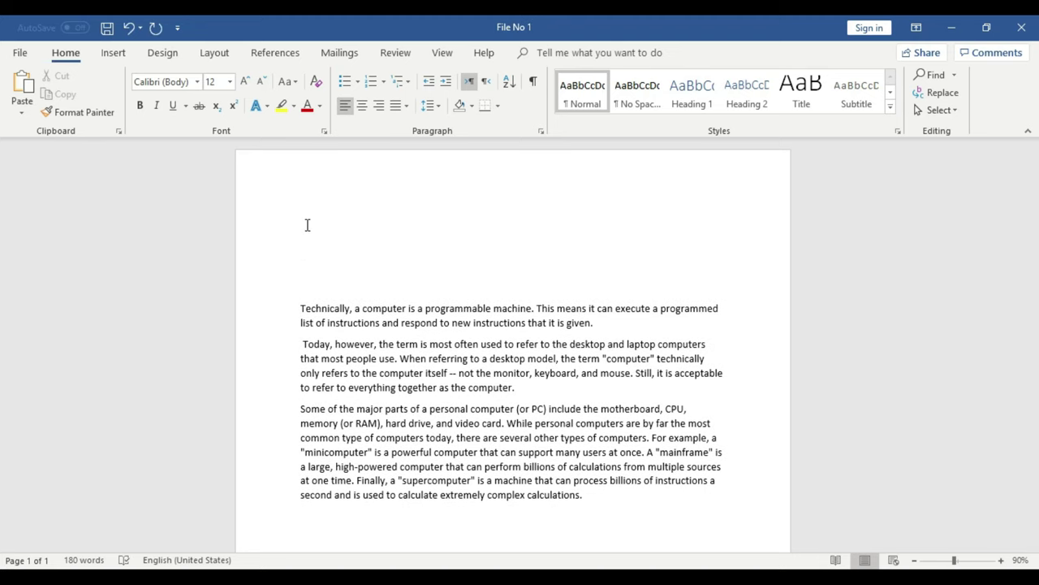
type("What is Compu")
type("ter: ")
type("Computer")
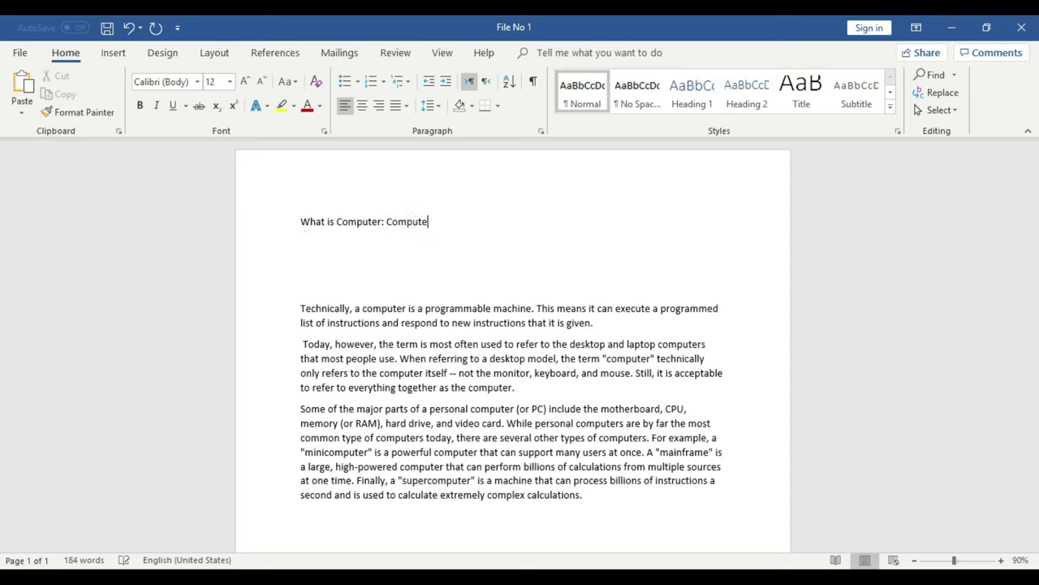
type(" is an Elct")
type("ronic Machine.")
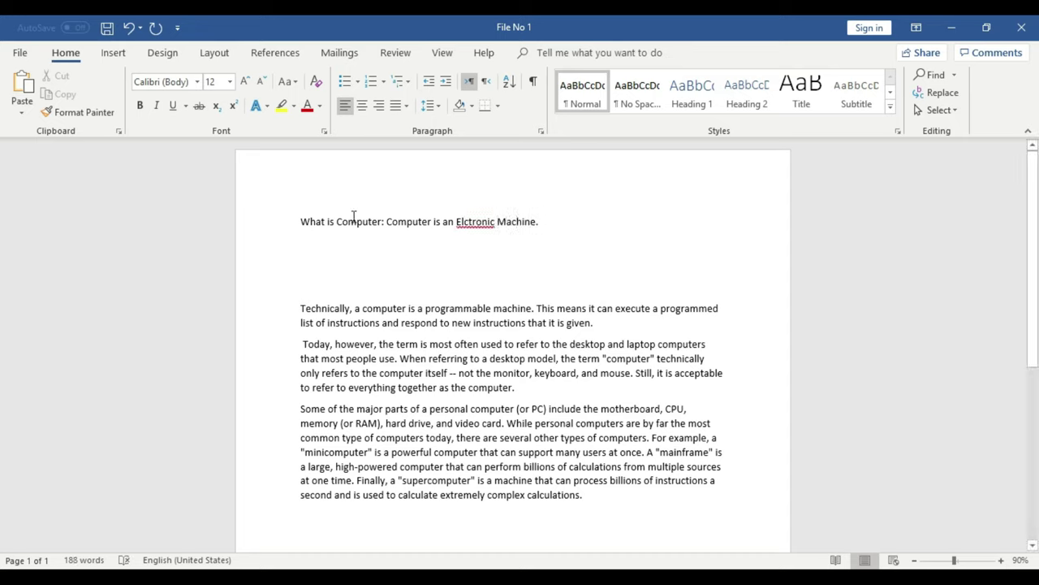
Correct 'Elctronic' to Electronic and delete the extra blank lines below the new line.
right_click(502, 234)
left_click(520, 243)
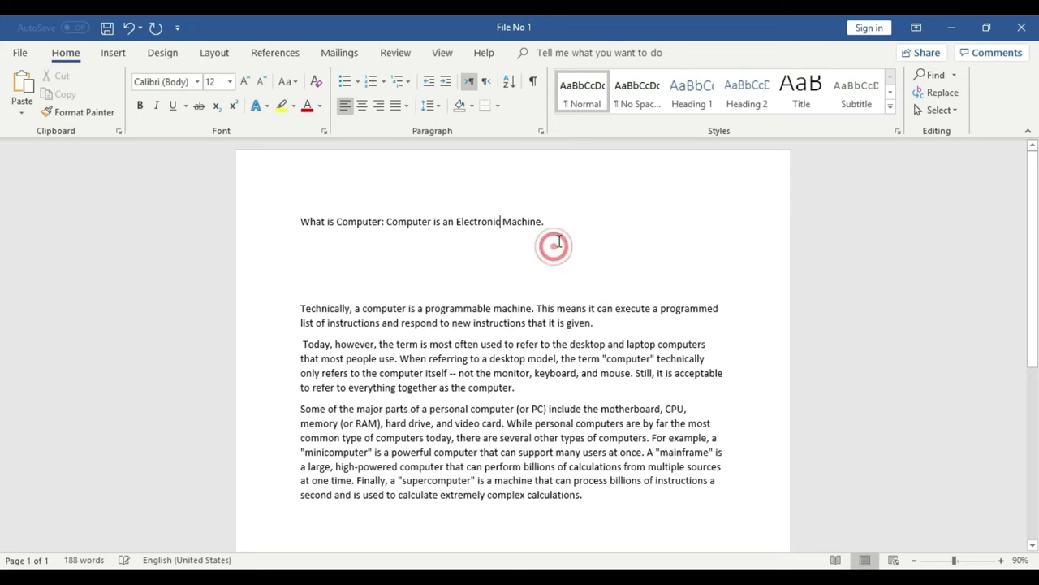
left_click(558, 227)
left_click(382, 285)
key("BackSpace")
key("BackSpace")
key("BackSpace")
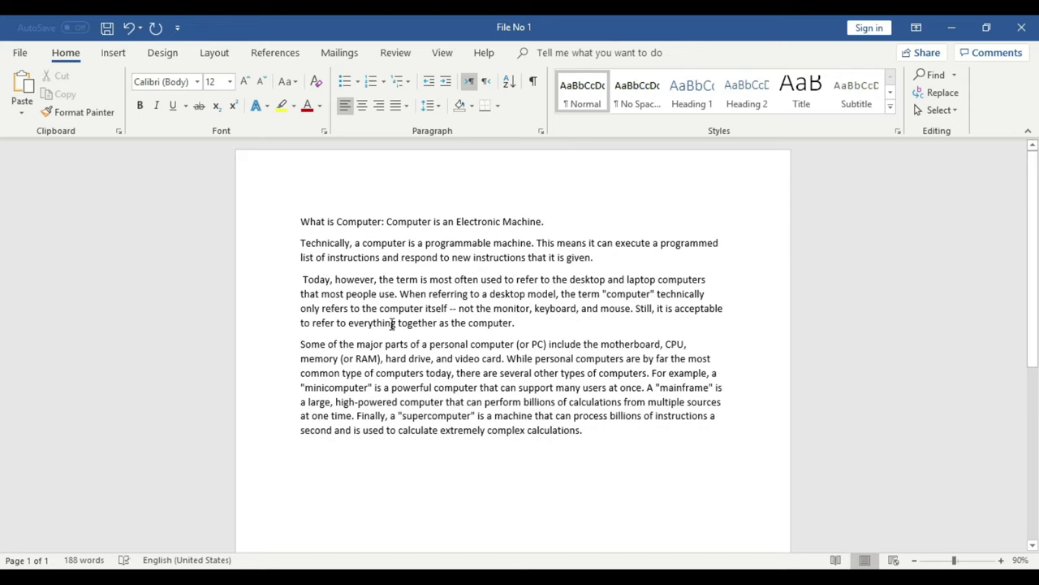
left_click(305, 279)
Remove the space before 'Today' and zoom the page in to 140%.
key("BackSpace")
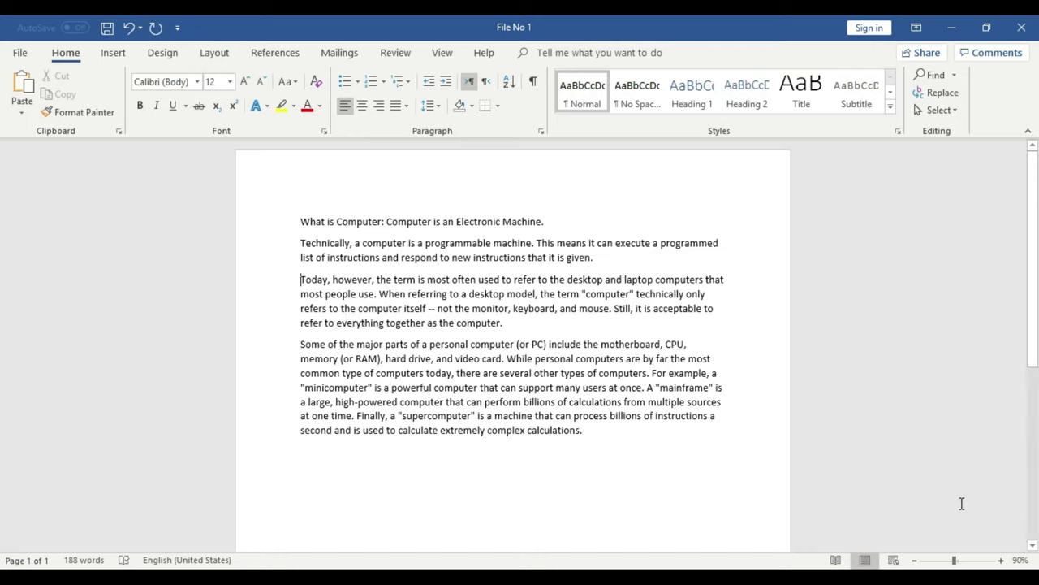
left_click(1000, 560)
left_click(1001, 560)
left_click(1000, 560)
left_click(1001, 560)
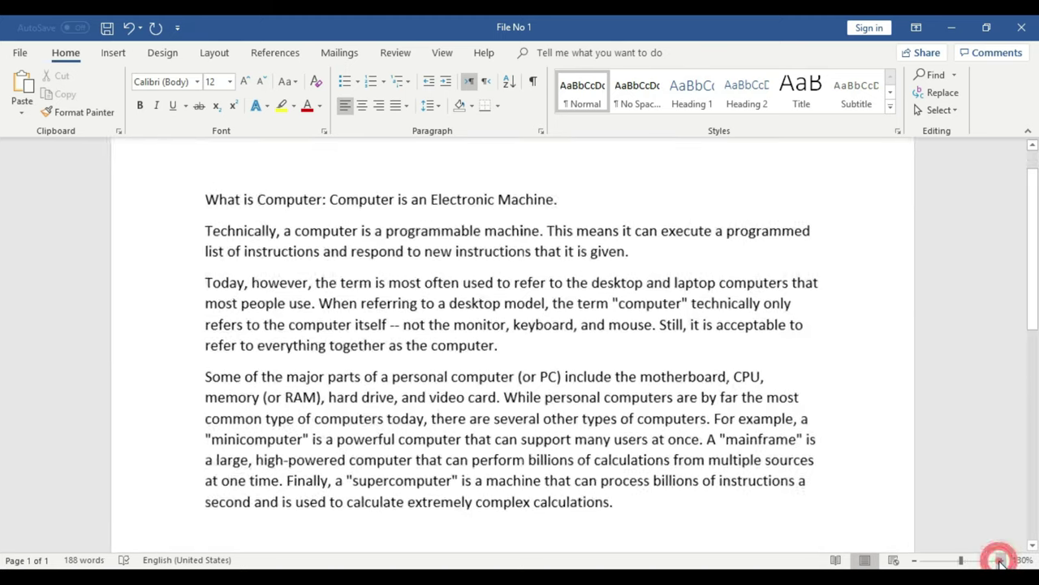
left_click(1001, 560)
scroll(916, 490, "up", 1)
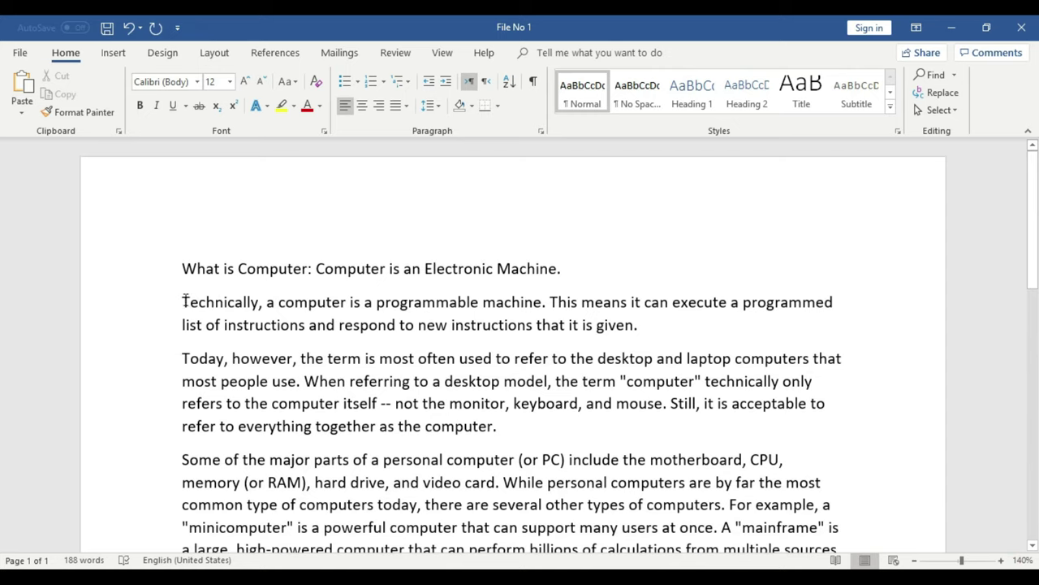
Practise drag-selecting the Technically paragraph.
left_click_drag(183, 301, 644, 327)
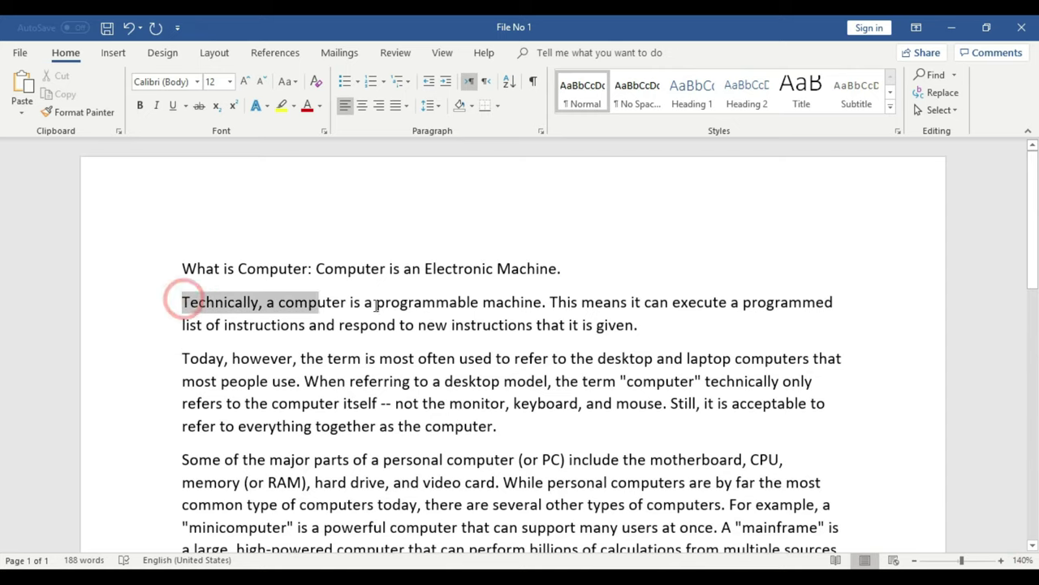
left_click(644, 328)
mouse_move(182, 301)
left_mouse_down()
mouse_move(438, 304)
mouse_move(657, 338)
left_mouse_up()
left_click(596, 327)
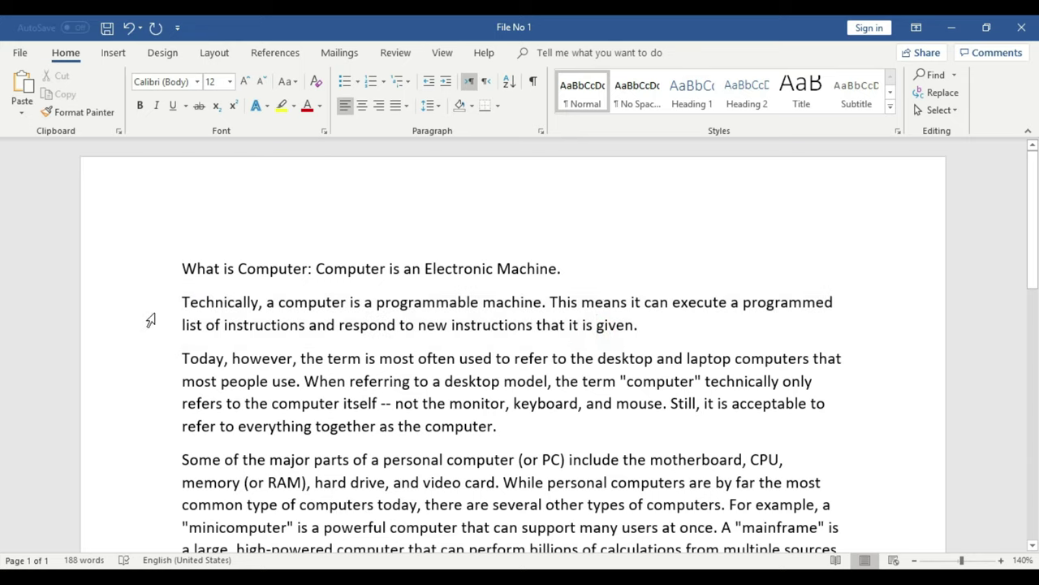
left_click_drag(182, 301, 628, 320)
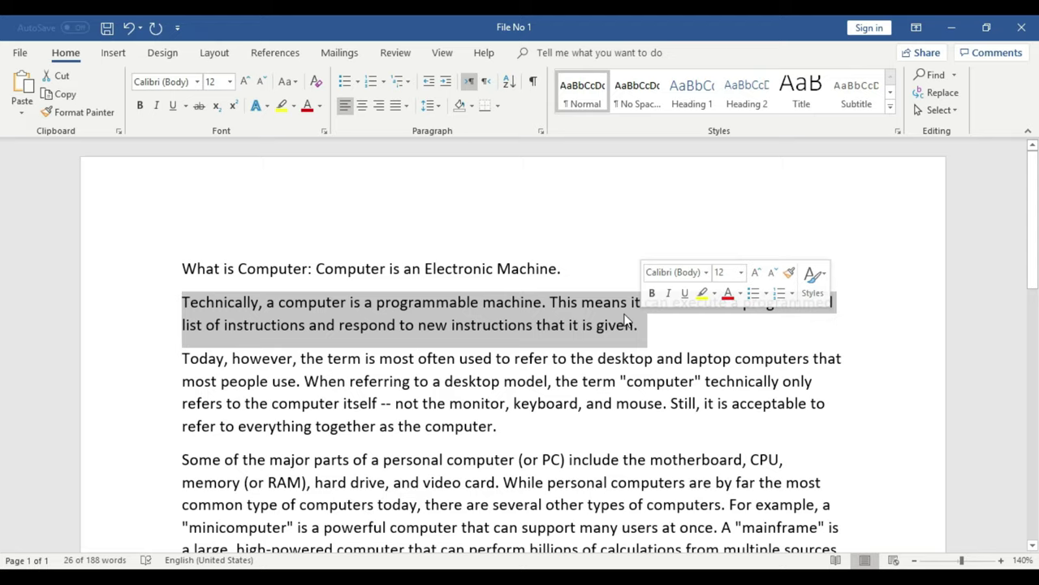
scroll(569, 341, "down", 2)
Add blank lines after the Today paragraph.
left_click(521, 326)
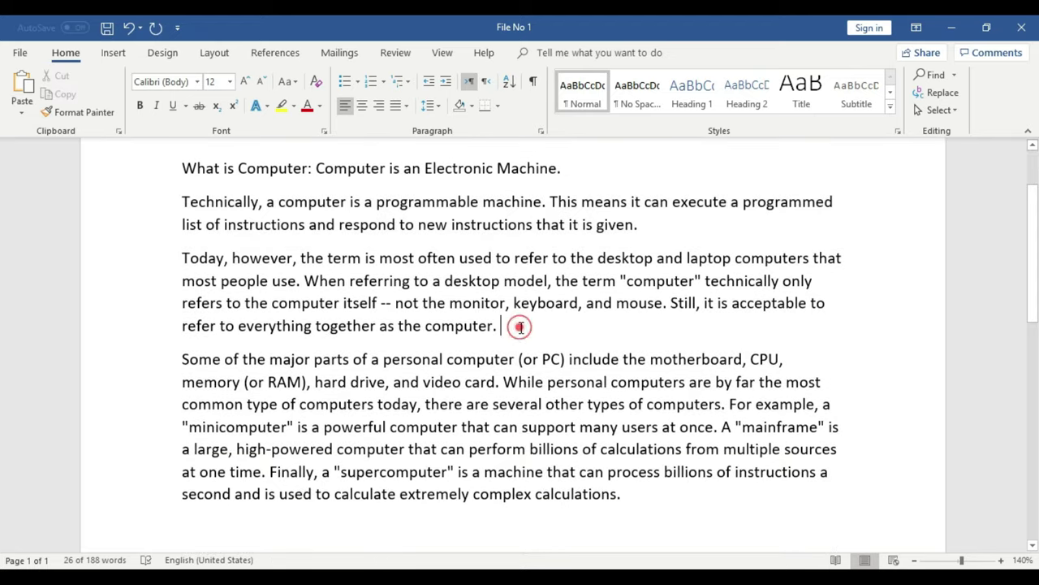
key("Return")
key("Return")
left_click(215, 369)
left_click(232, 380)
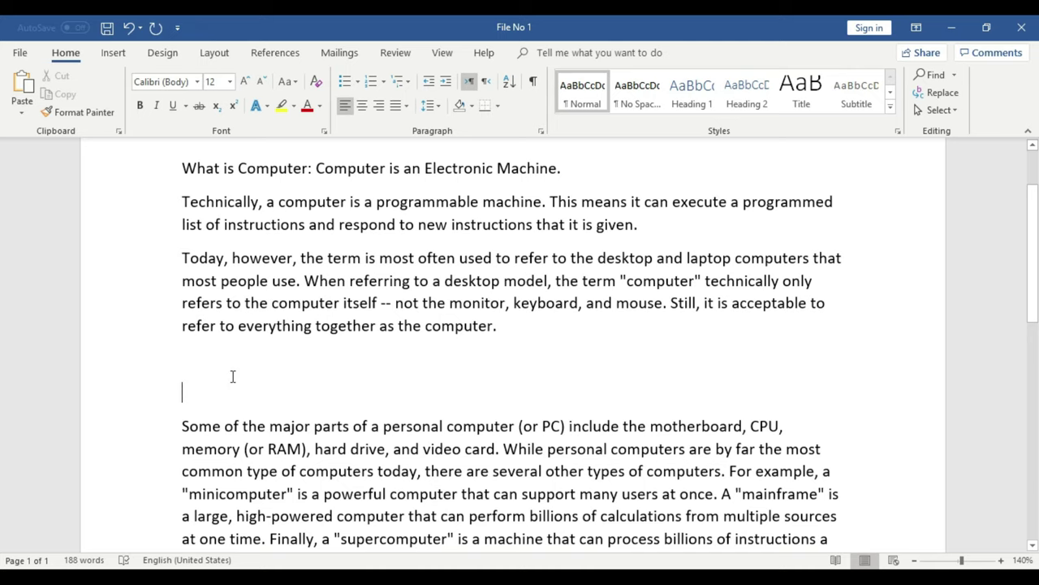
scroll(343, 385, "up", 2)
mouse_move(542, 325)
left_mouse_down()
mouse_move(647, 329)
mouse_move(174, 301)
left_mouse_up()
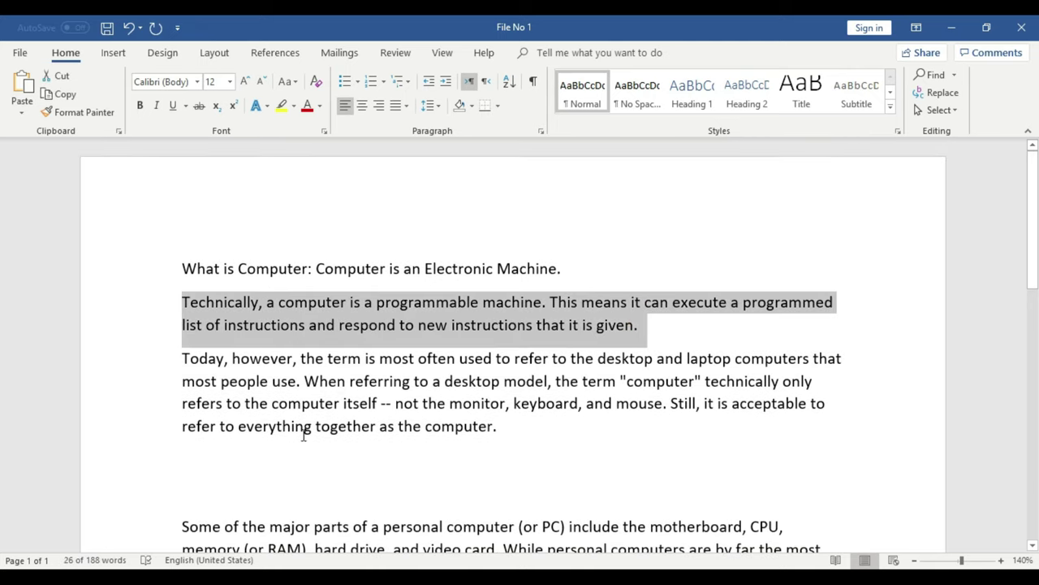
left_click(286, 477)
scroll(285, 477, "down", 1)
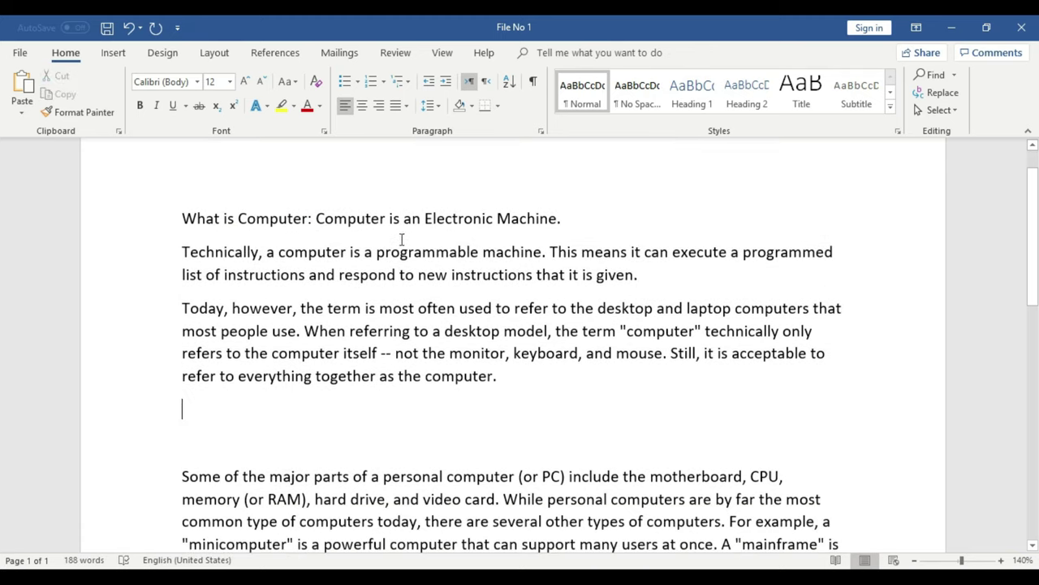
Select the Technically paragraph, then add and undo a new line after 'calculations.'.
left_click_drag(659, 274, 182, 258)
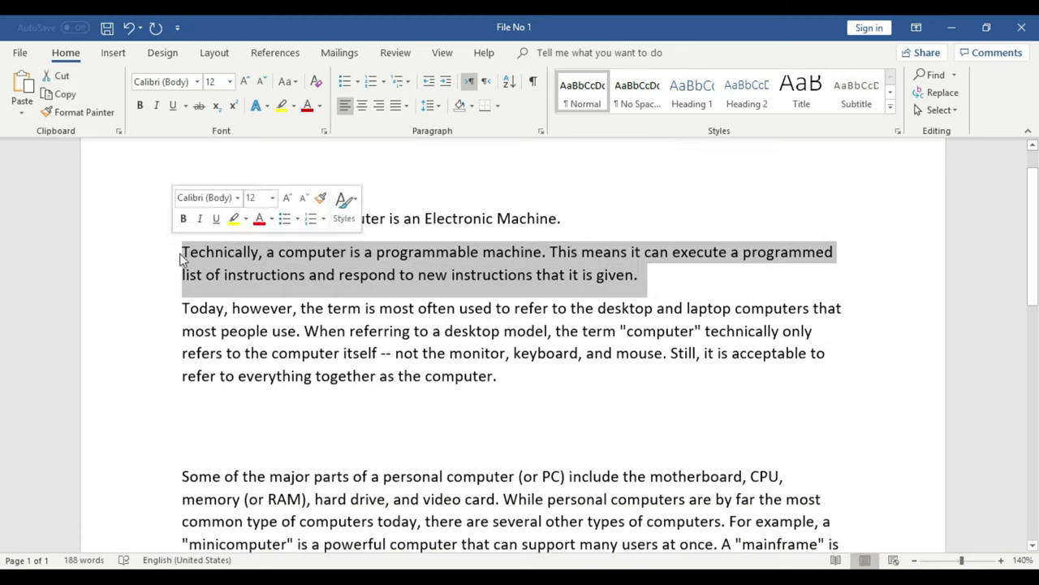
left_click(252, 434)
left_click(247, 420)
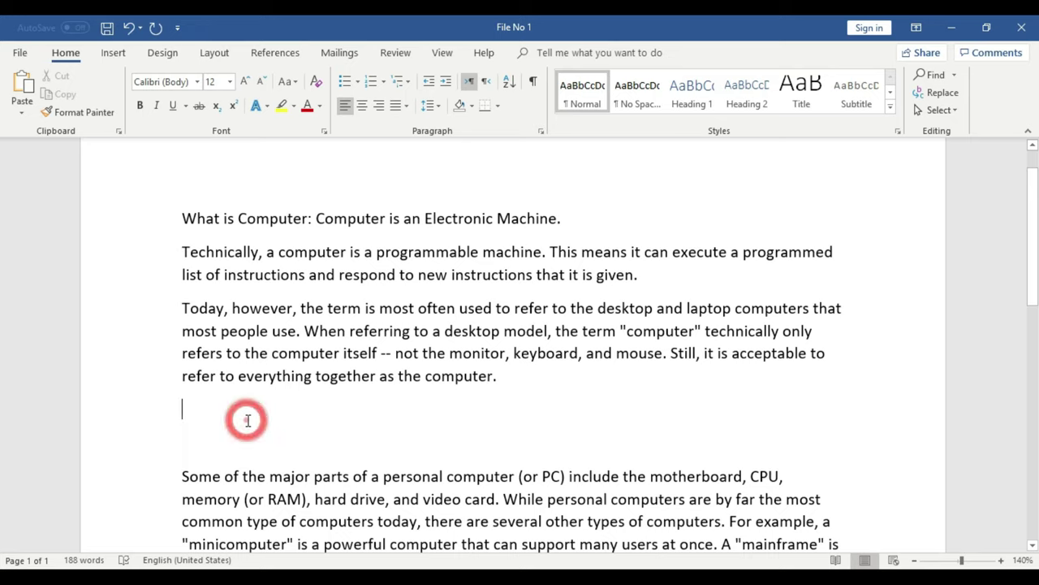
scroll(248, 420, "down", 2)
scroll(531, 506, "down", 1)
scroll(557, 490, "down", 3)
left_click(631, 312)
key("Return")
key("ctrl+z")
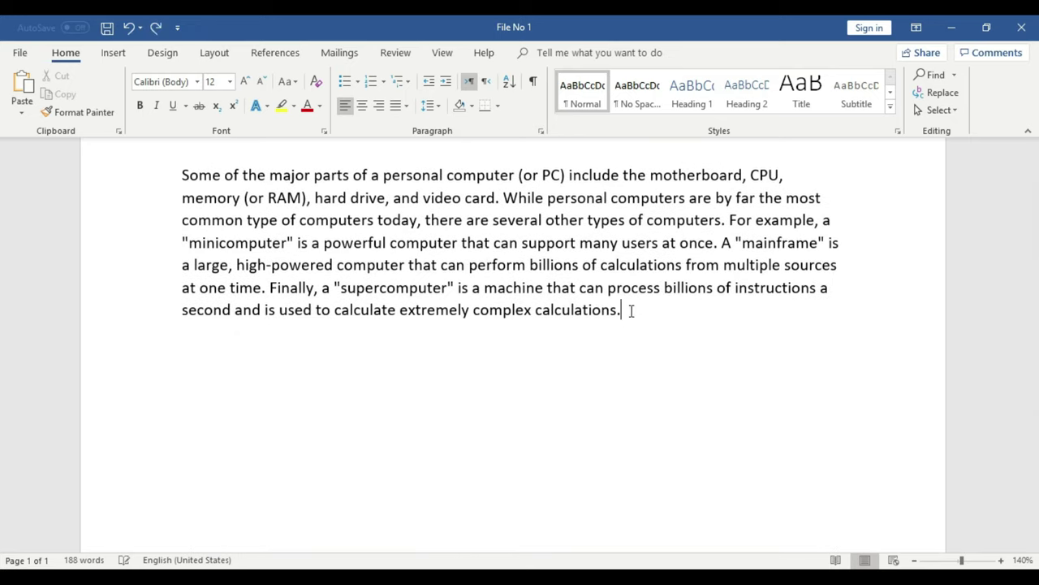
Delete the two empty lines below paragraph three and switch to Web Layout view.
scroll(593, 411, "up", 5)
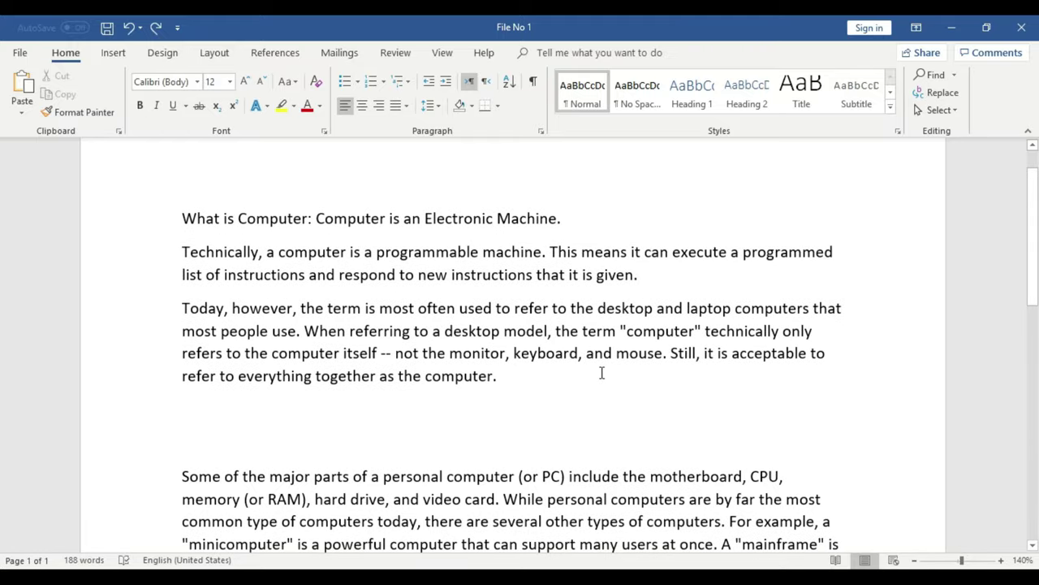
left_click(534, 415)
key("BackSpace")
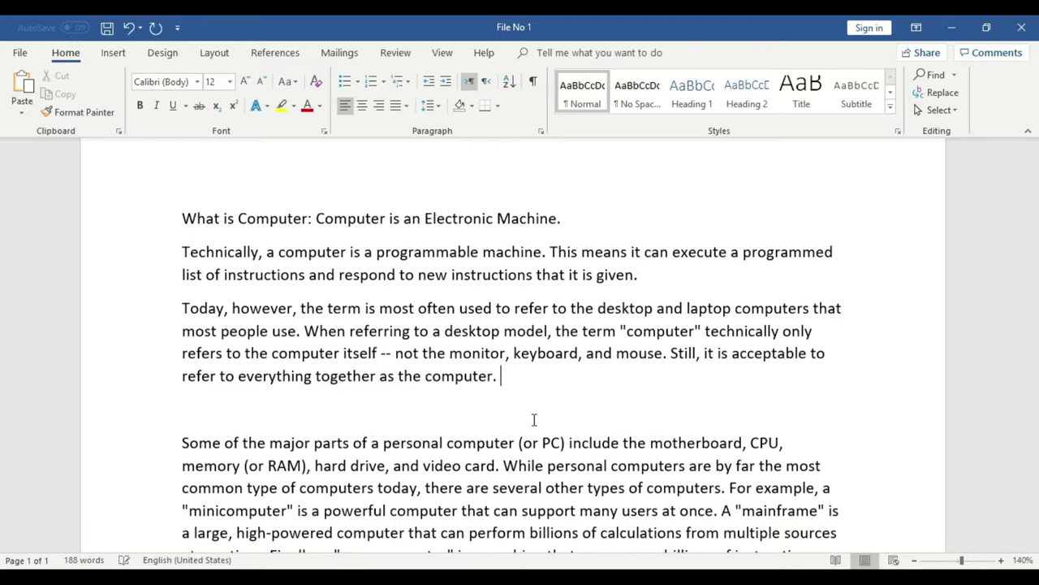
left_click(425, 411)
key("BackSpace")
scroll(564, 410, "down", 1)
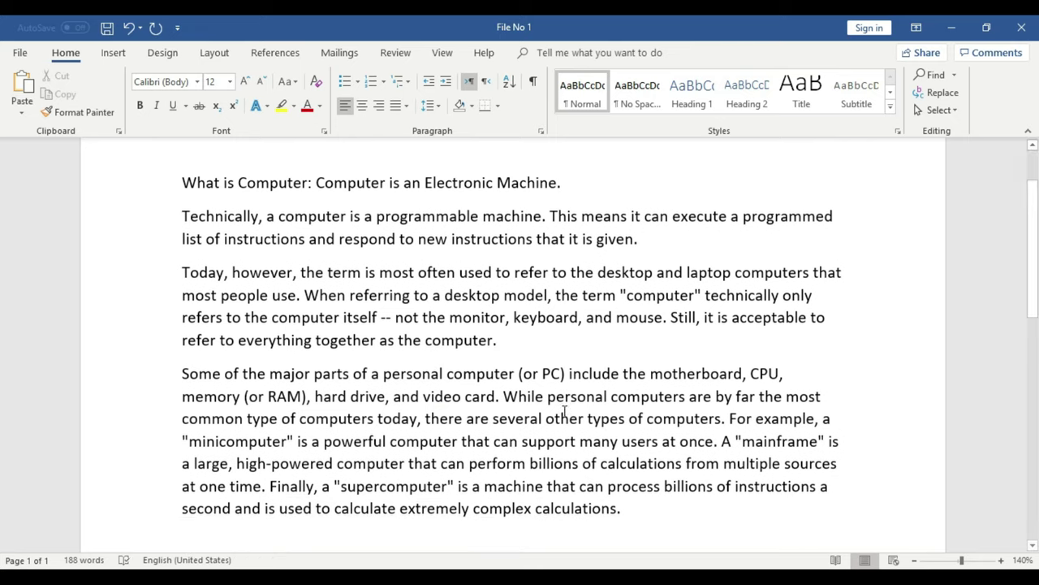
scroll(564, 410, "down", 1)
left_click(893, 559)
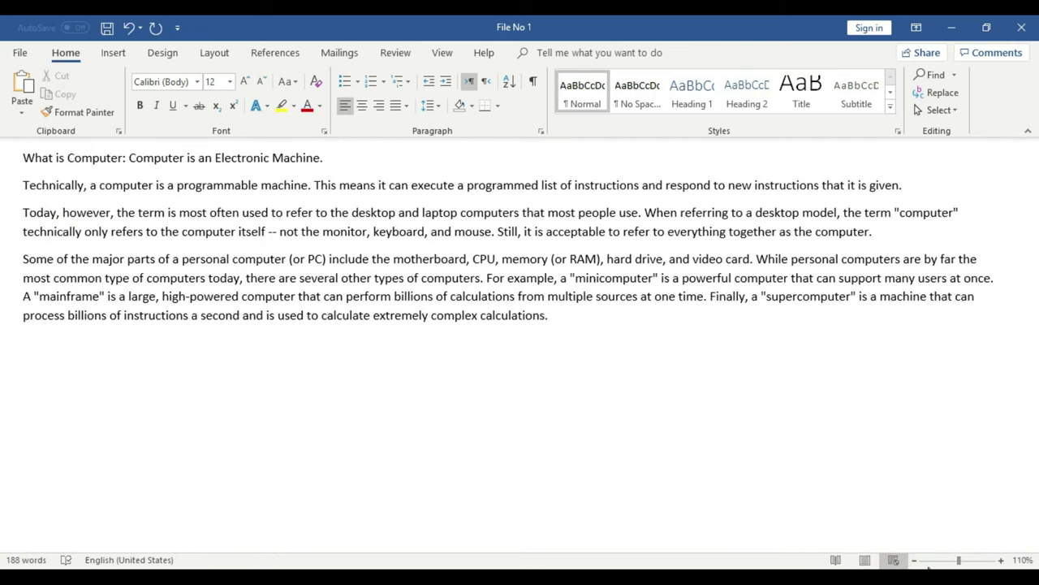
Switch back to Print Layout at 120% zoom, cursor after 'computer.' in paragraph three.
left_click(865, 559)
left_click(914, 559)
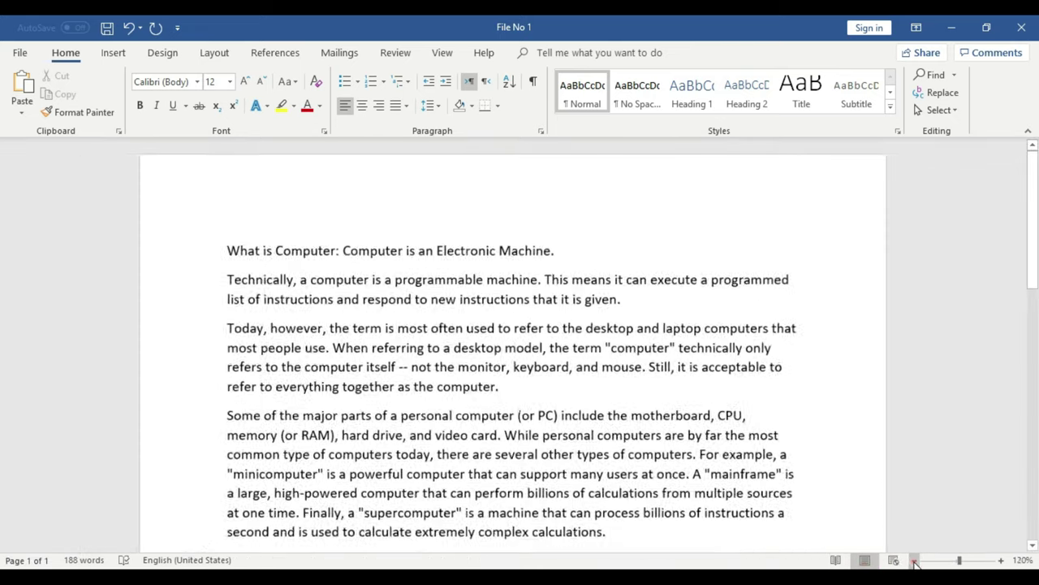
left_click(914, 559)
left_click(914, 559)
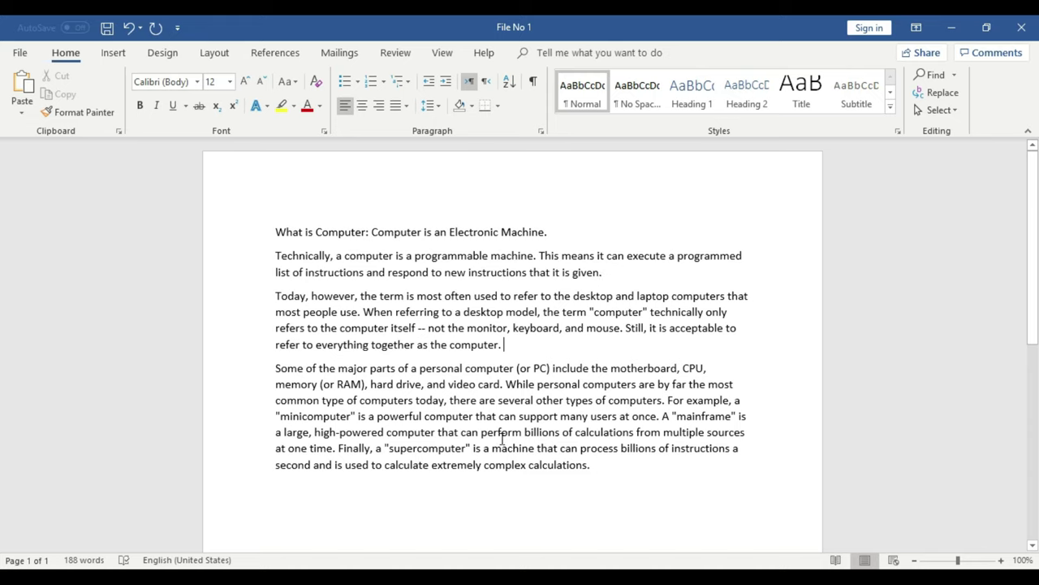
left_click(606, 468)
left_click(517, 346)
left_click(618, 471)
left_click(1001, 559)
left_click(1001, 559)
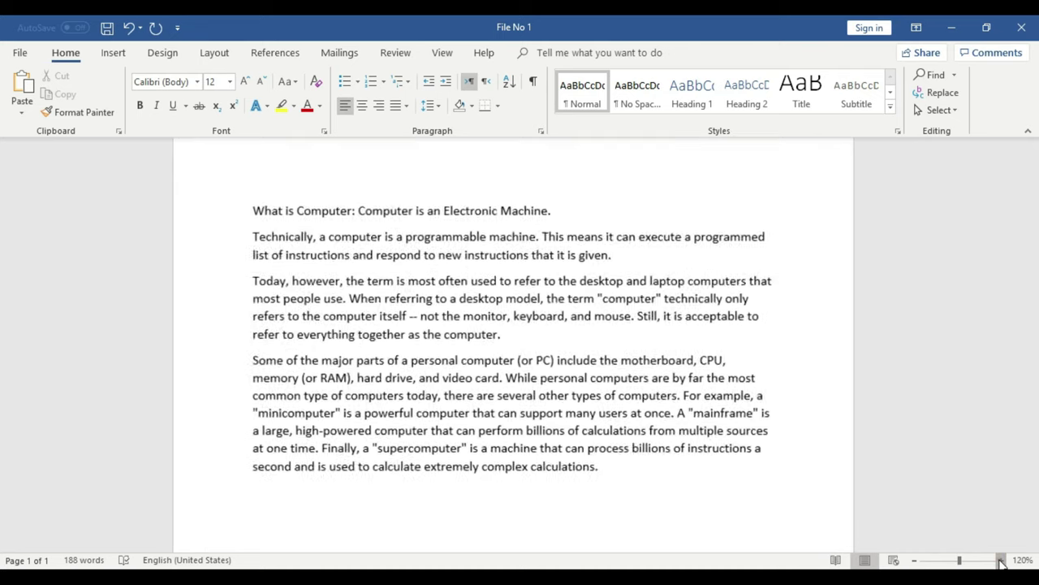
left_click(529, 390)
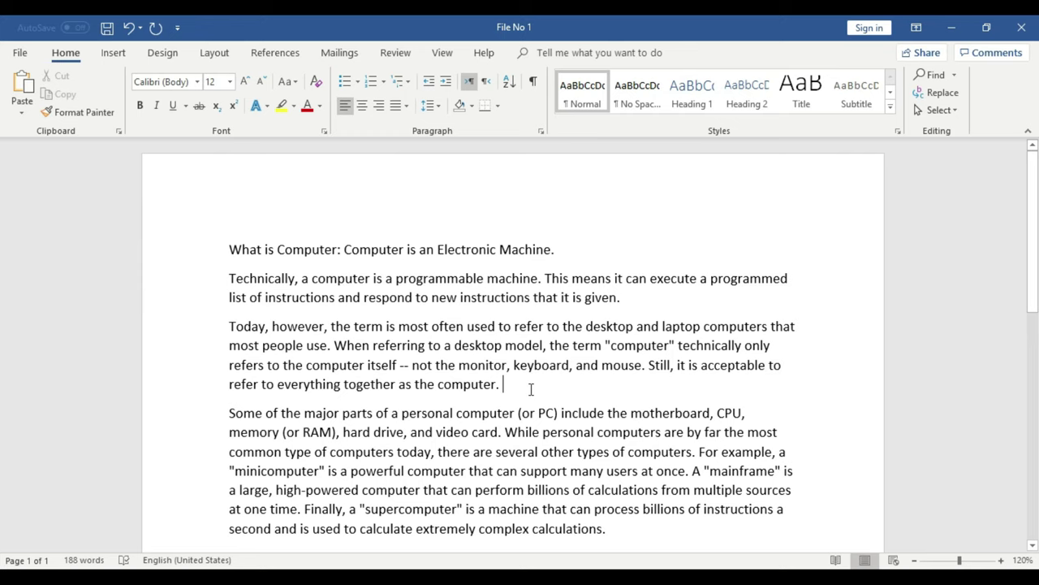
Select the whole document with Ctrl+A, deselect it, and select it again.
key("ctrl+a")
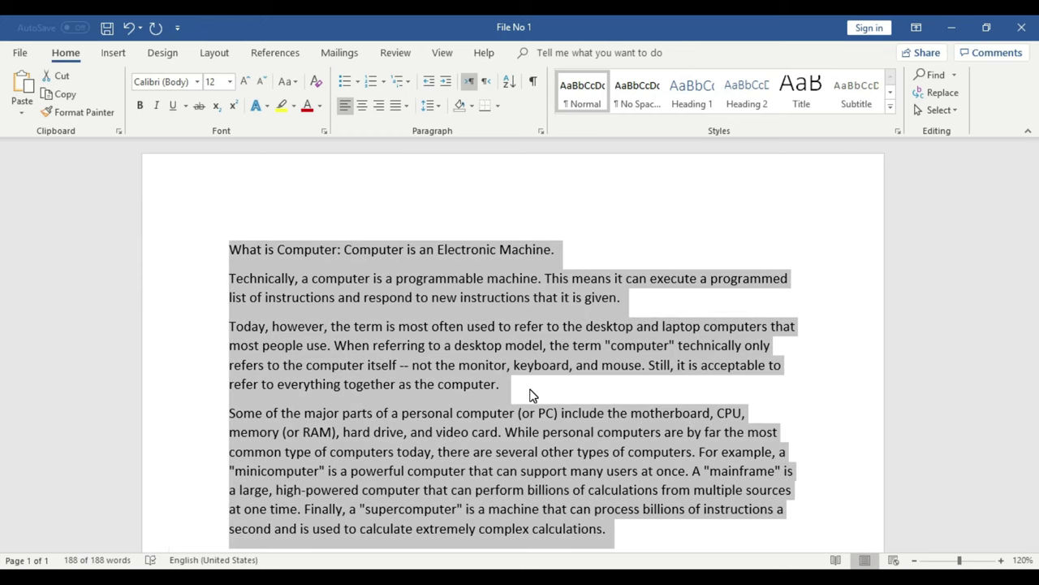
scroll(530, 395, "down", 1)
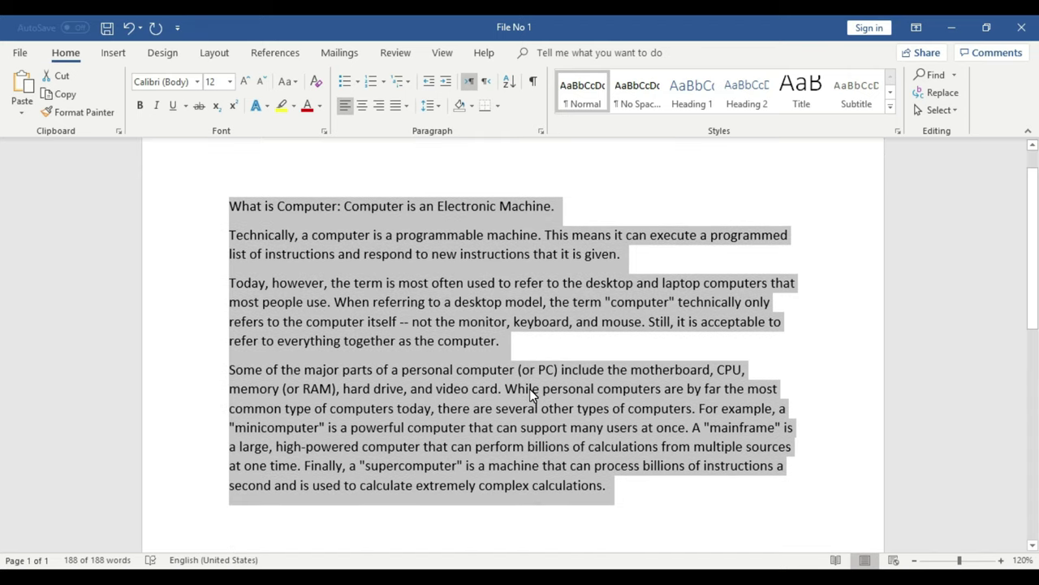
scroll(529, 388, "up", 1)
left_click(552, 388)
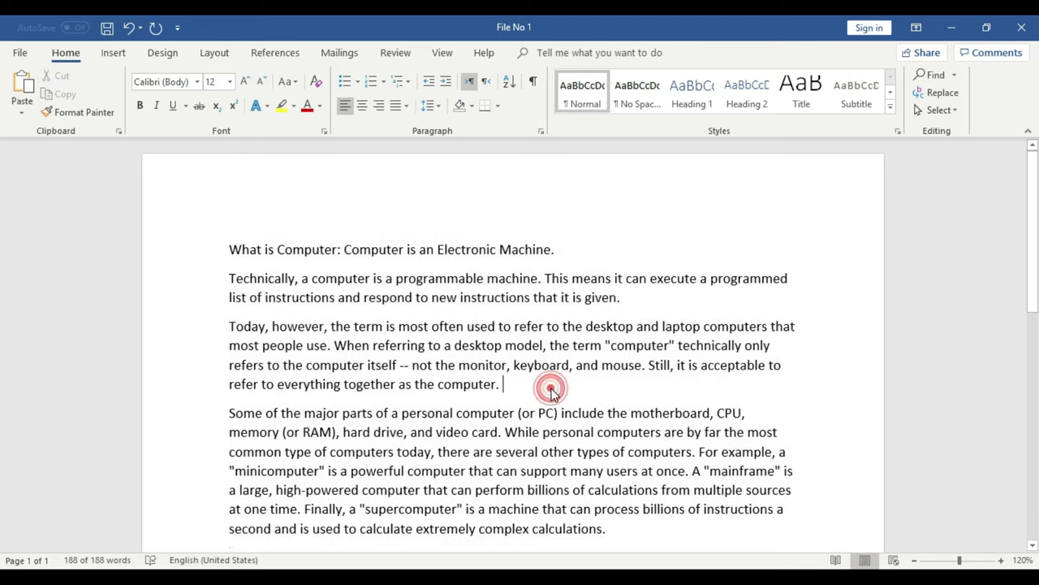
key("ctrl+a")
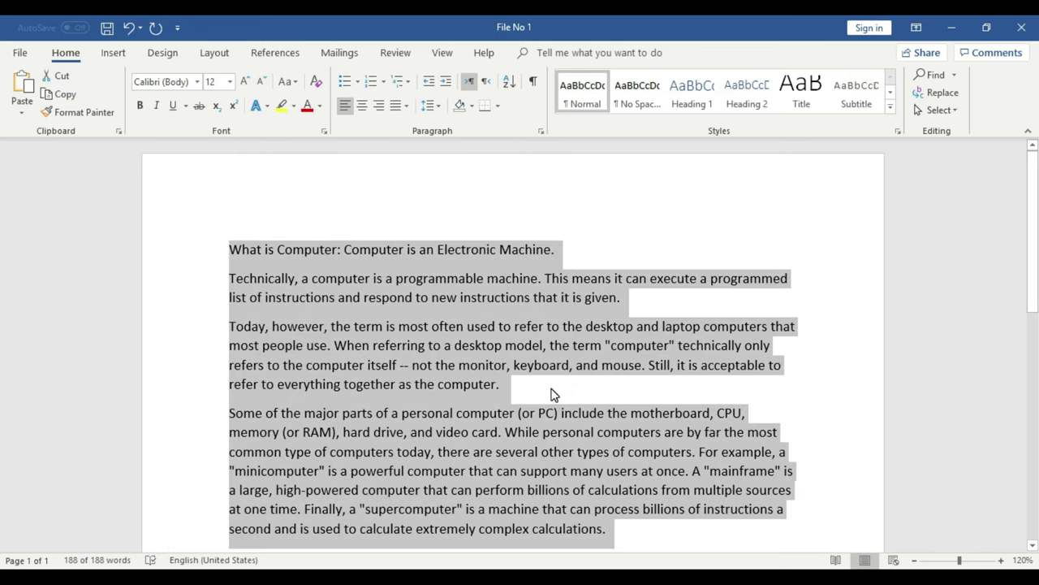
scroll(552, 390, "down", 3)
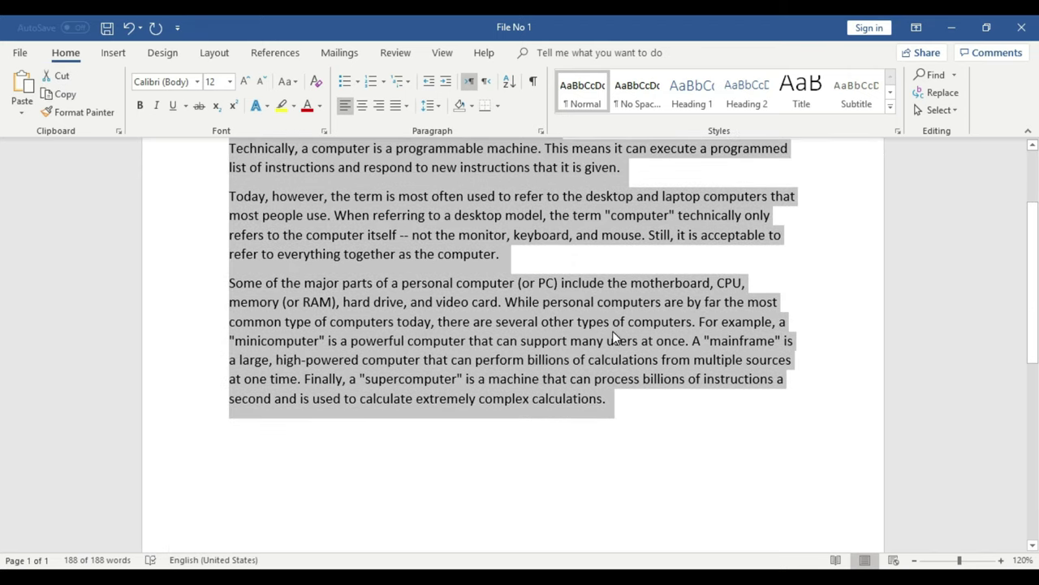
scroll(612, 331, "down", 3)
scroll(612, 331, "down", 3)
scroll(612, 330, "up", 3)
scroll(617, 373, "up", 2)
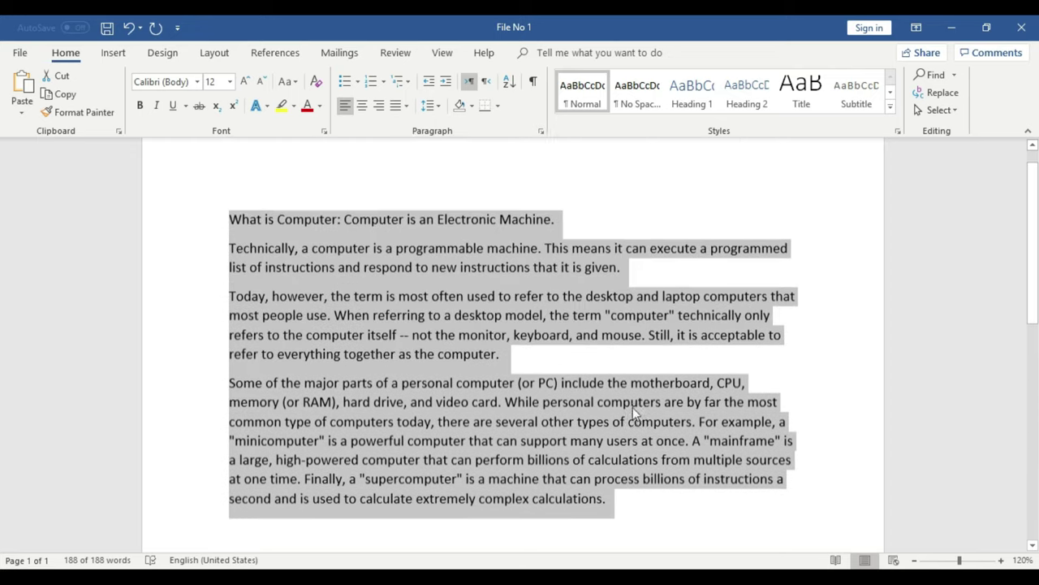
scroll(630, 406, "down", 3)
scroll(626, 404, "up", 2)
Drag-select from 'calculations.' back up to the start of the Technically paragraph.
left_click(622, 478)
left_click_drag(608, 473, 475, 412)
left_click(592, 476)
left_click(607, 471)
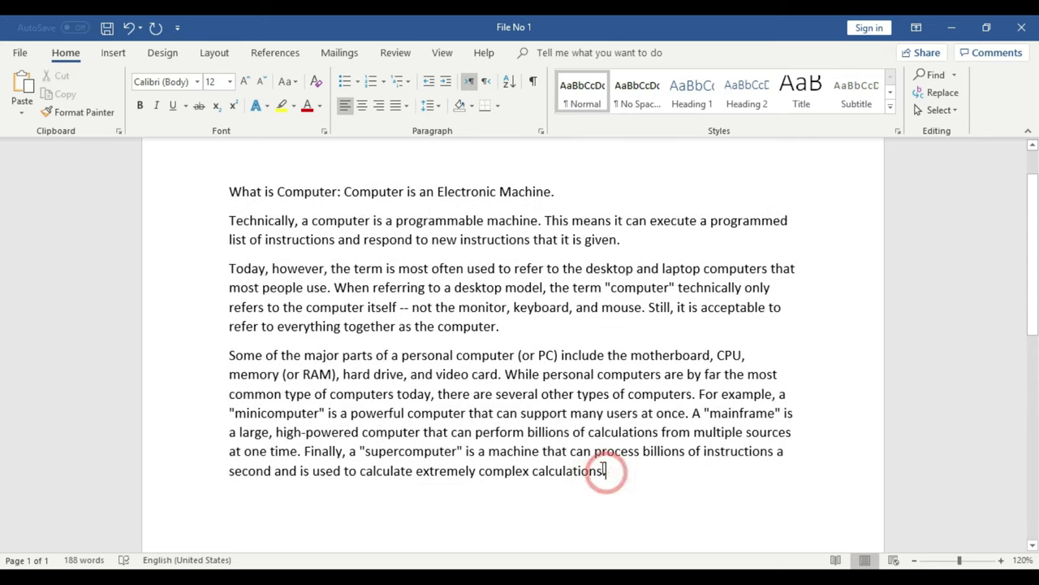
left_click_drag(614, 472, 226, 183)
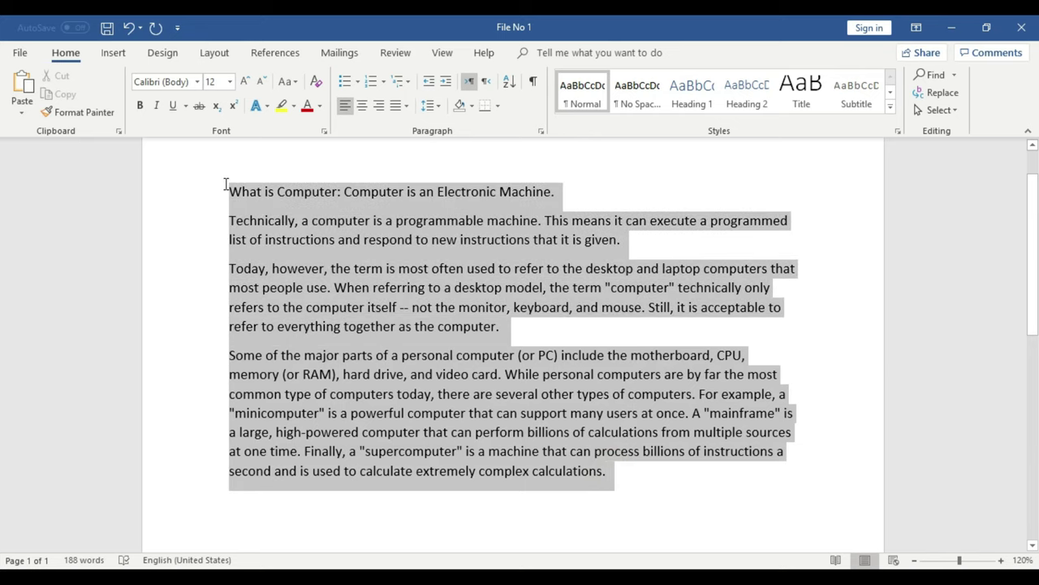
left_click(406, 234)
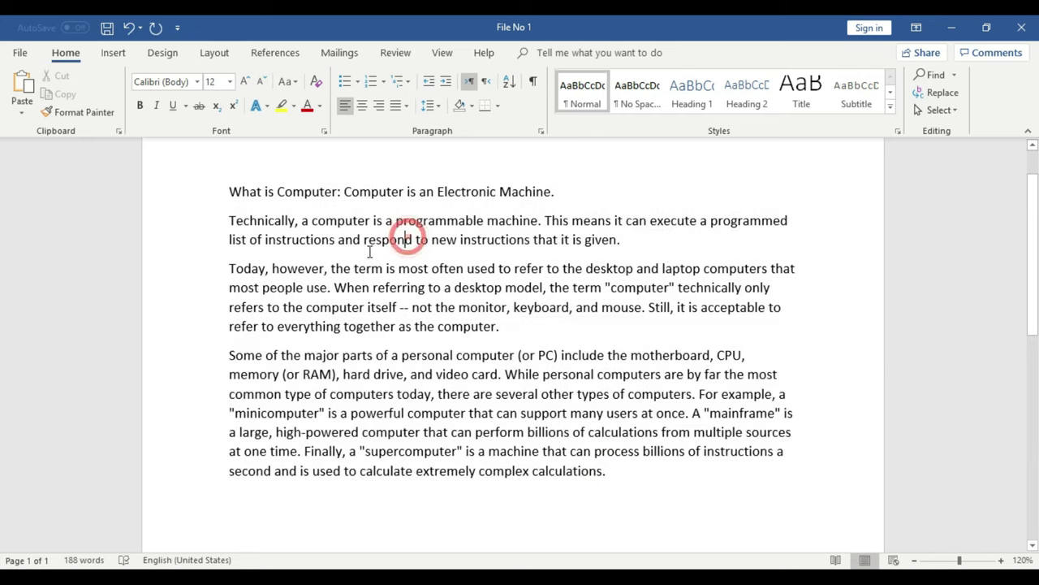
Select from the word 'What' down into the last paragraph.
left_click(227, 191)
double_click(228, 191)
left_click_drag(292, 208, 714, 468)
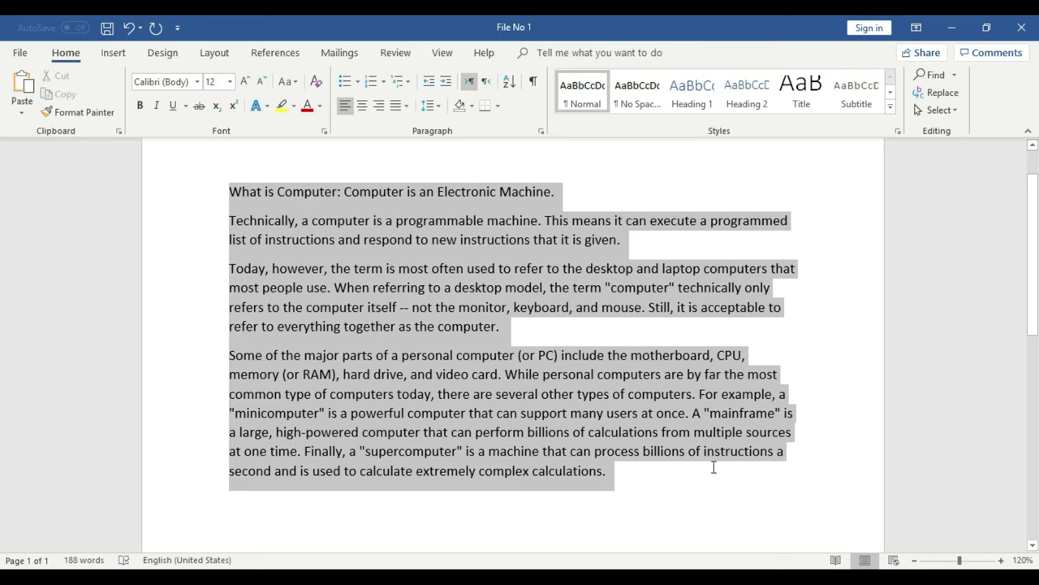
scroll(617, 422, "up", 1)
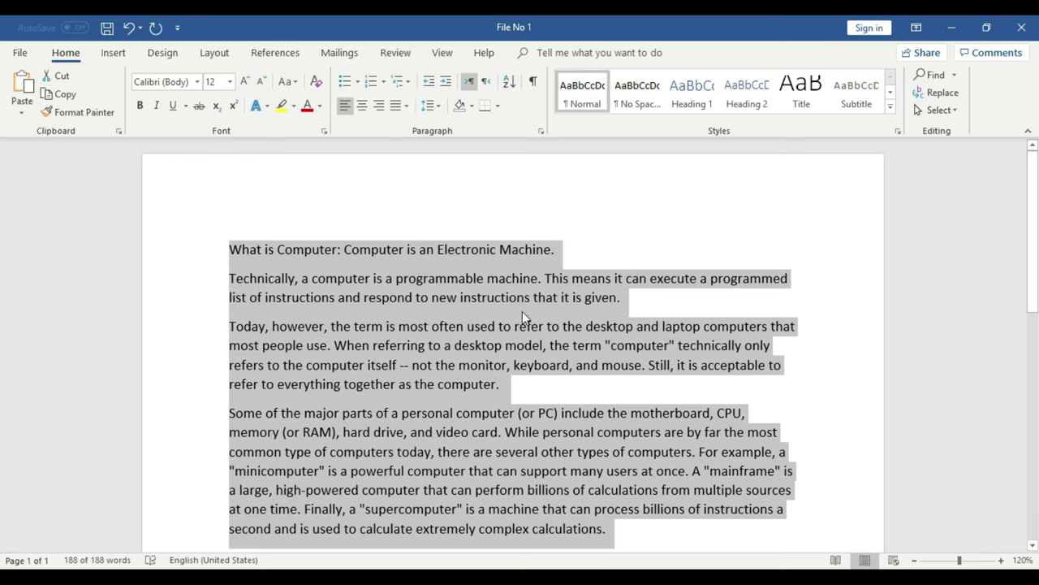
scroll(511, 299, "down", 2)
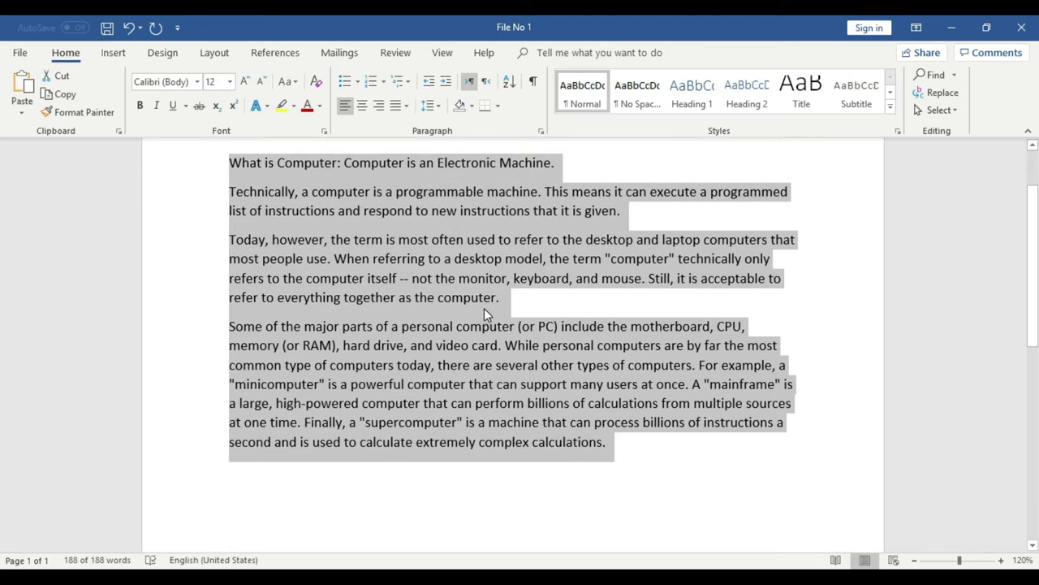
left_click(611, 423)
Drag-select everything from the title line to 'calculations.', then select upward again.
scroll(633, 443, "up", 2)
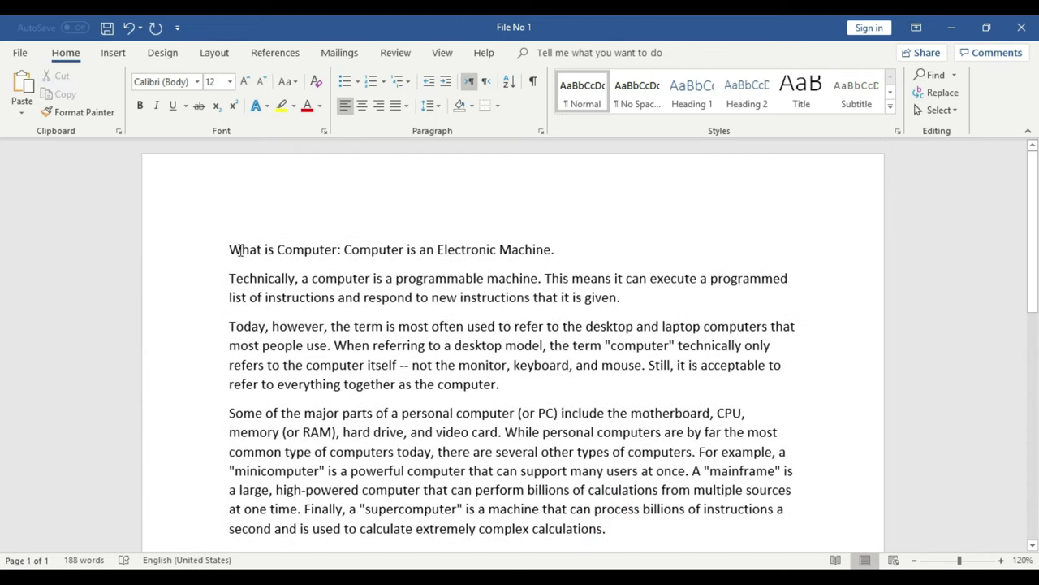
left_click(231, 248)
left_click_drag(228, 247, 629, 541)
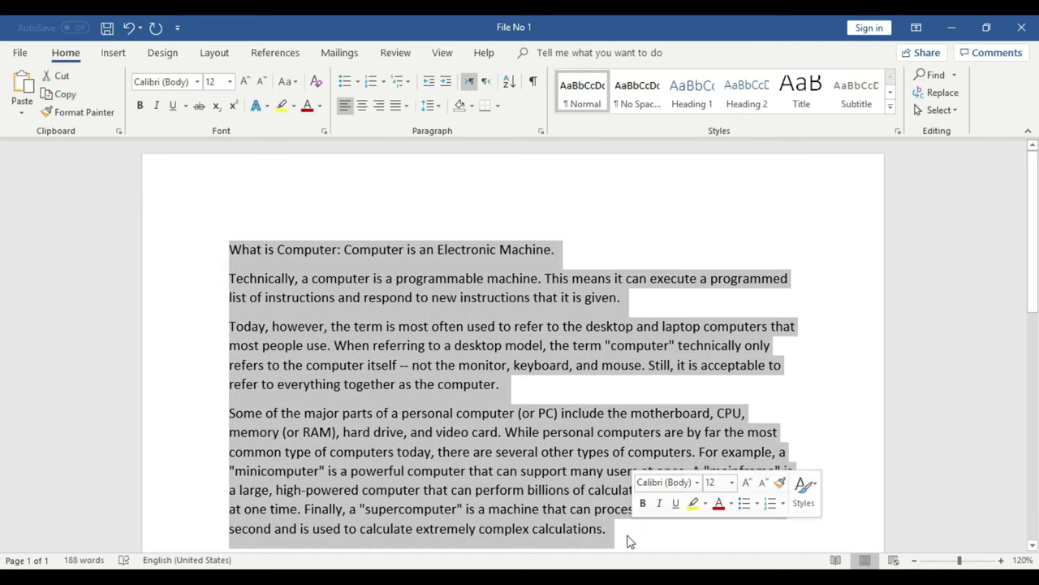
left_click(629, 541)
mouse_move(614, 532)
left_mouse_down()
mouse_move(302, 294)
mouse_move(212, 246)
left_mouse_up()
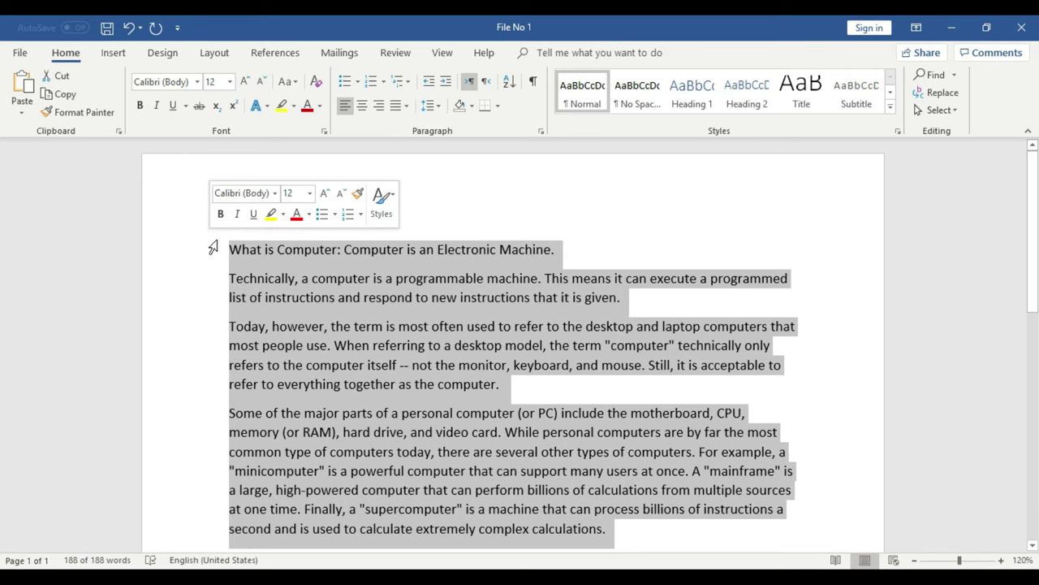
left_click(578, 240)
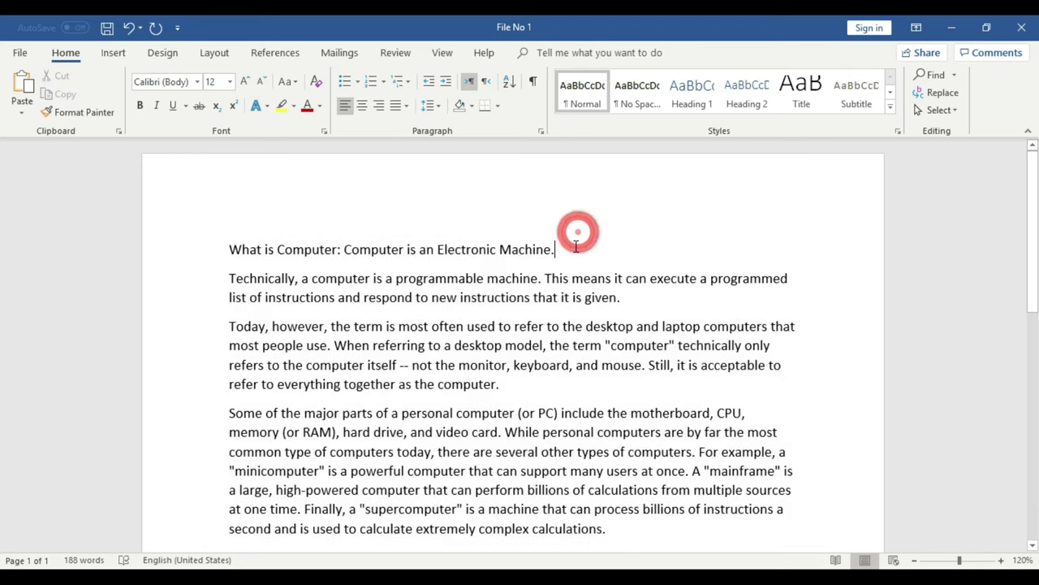
Select the entire document with Ctrl+A and scroll through the highlighted text.
key("ctrl+a")
key("ctrl+c")
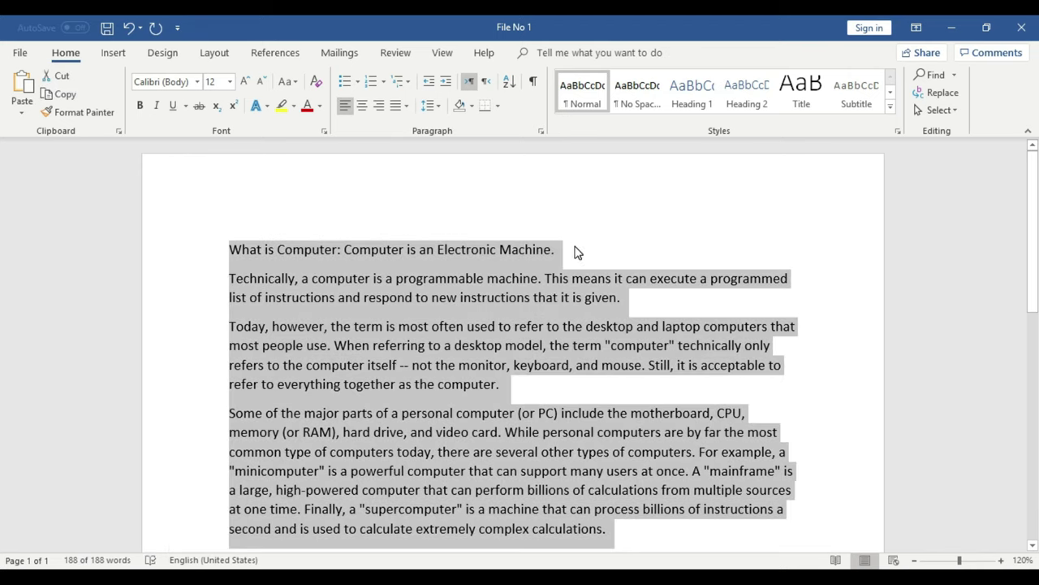
scroll(606, 280, "down", 2)
scroll(606, 281, "down", 3)
scroll(606, 280, "down", 4)
scroll(606, 282, "up", 3)
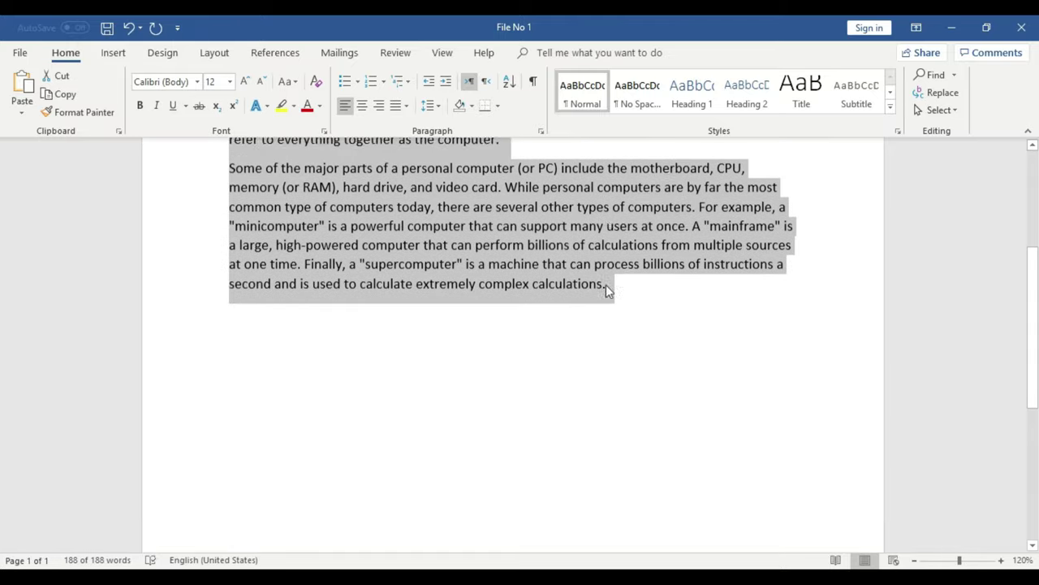
scroll(606, 284, "up", 2)
scroll(606, 283, "up", 3)
scroll(606, 284, "up", 1)
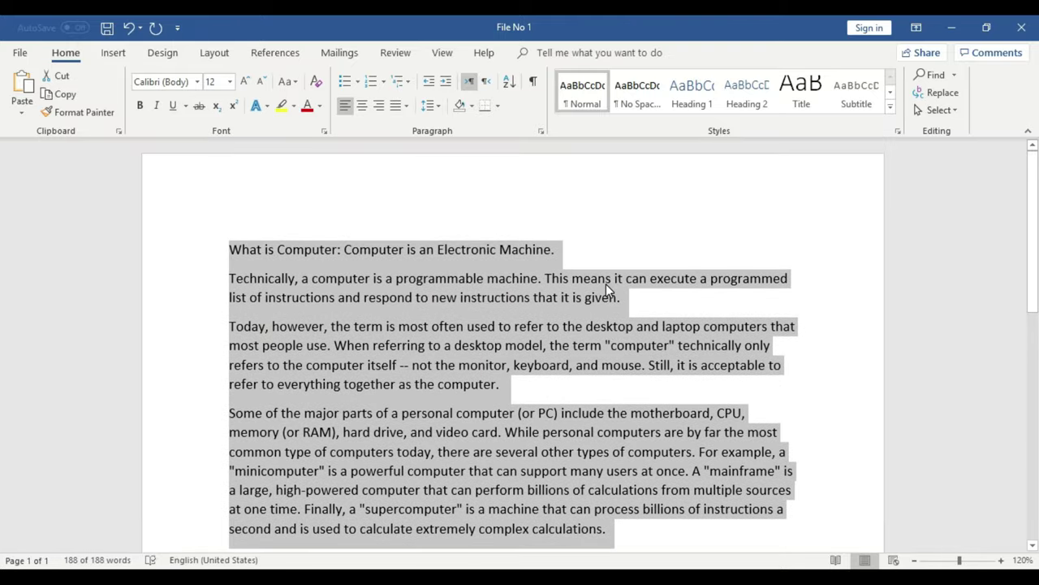
scroll(605, 284, "down", 1)
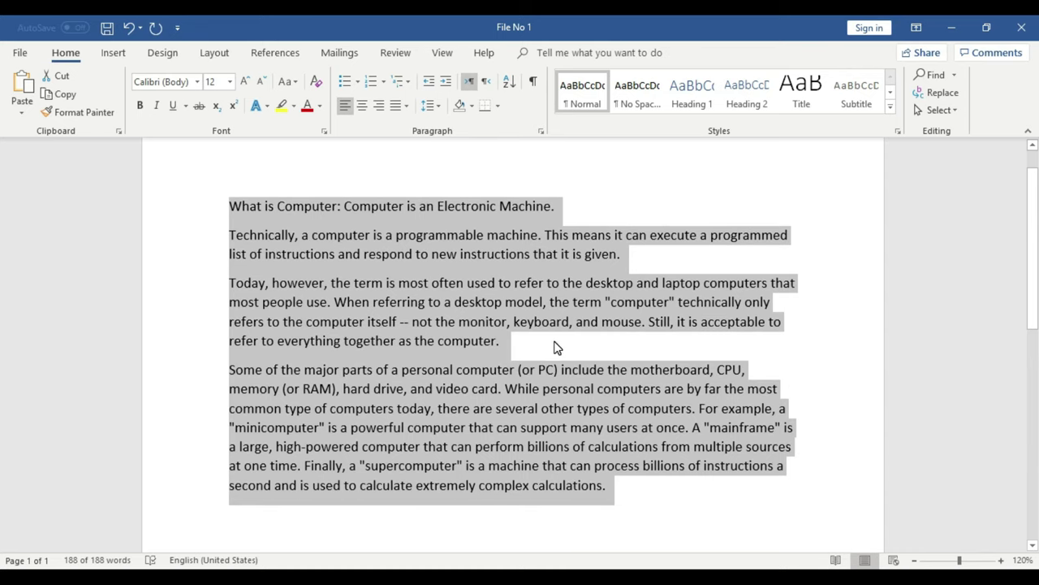
Delete all the text, add a blank line, and paste the four paragraphs back.
key("Delete")
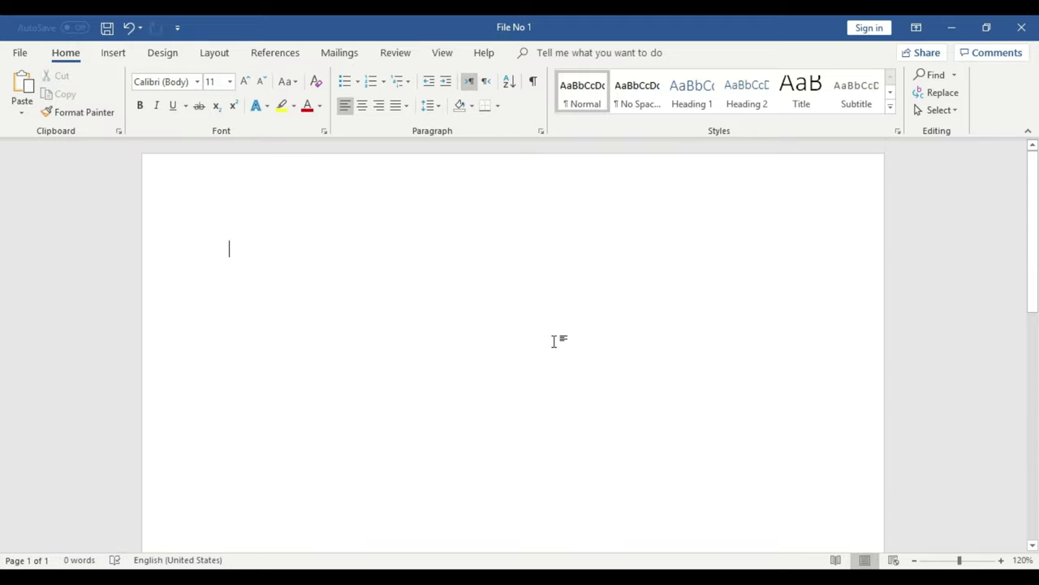
left_click(229, 329)
key("Return")
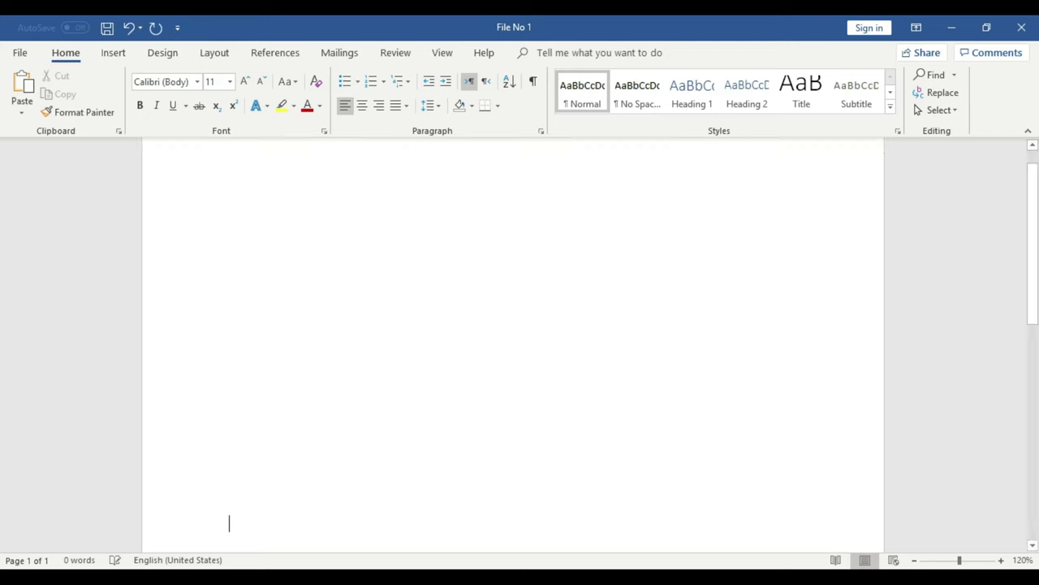
scroll(342, 280, "down", 3)
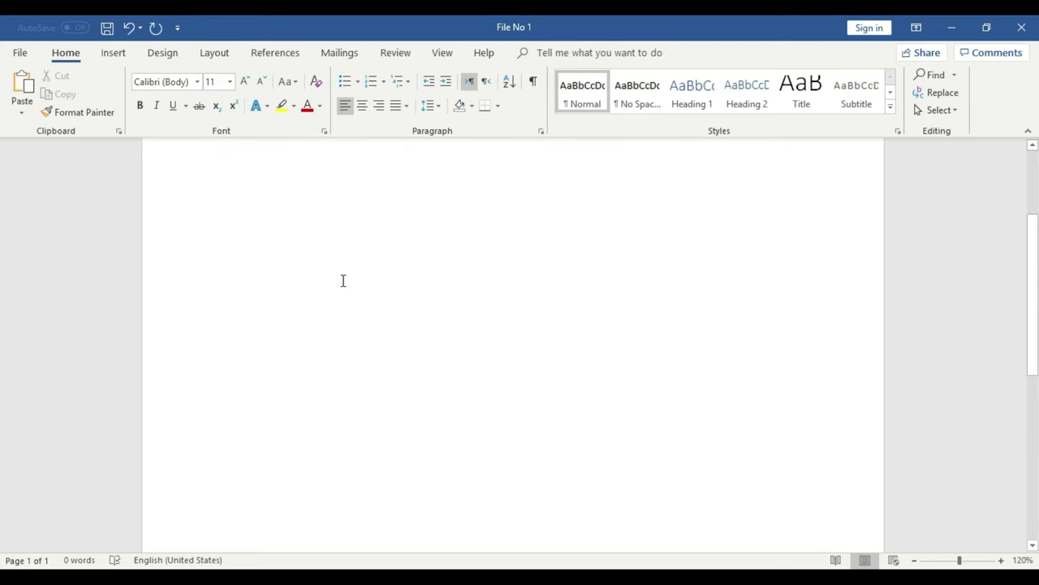
key("ctrl+v")
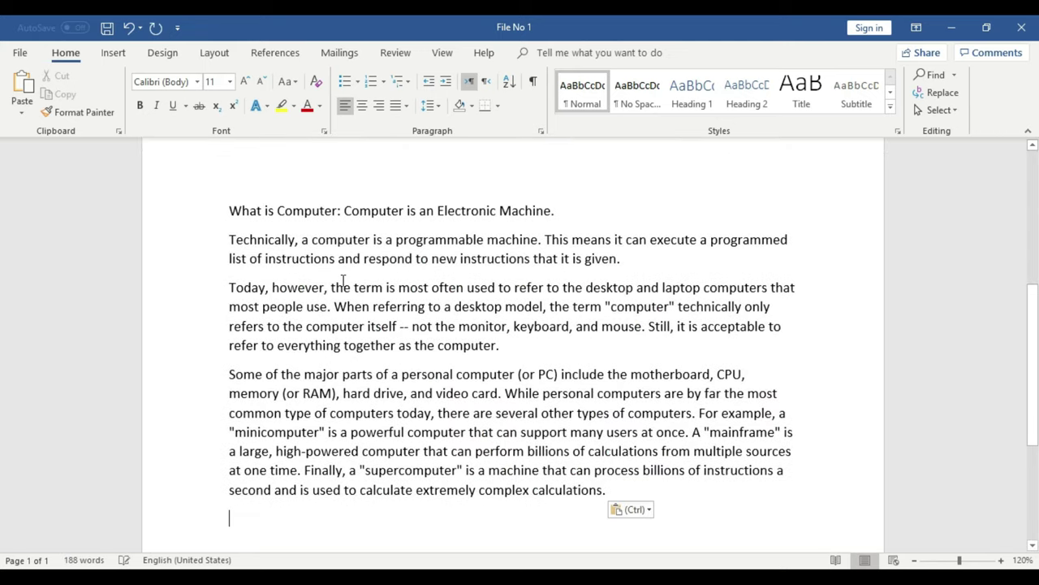
scroll(342, 280, "up", 5)
scroll(336, 272, "down", 3)
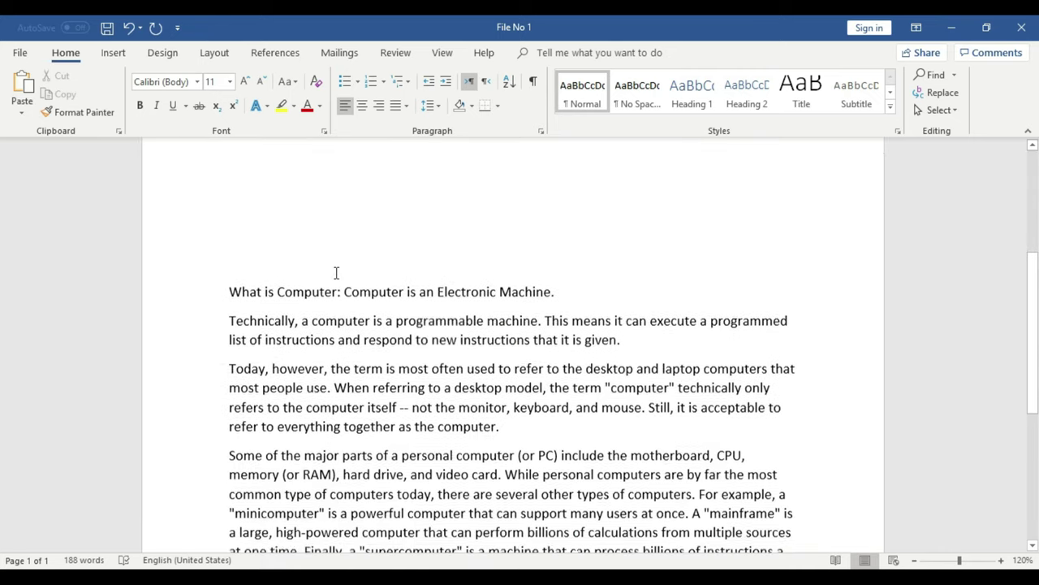
scroll(336, 273, "down", 2)
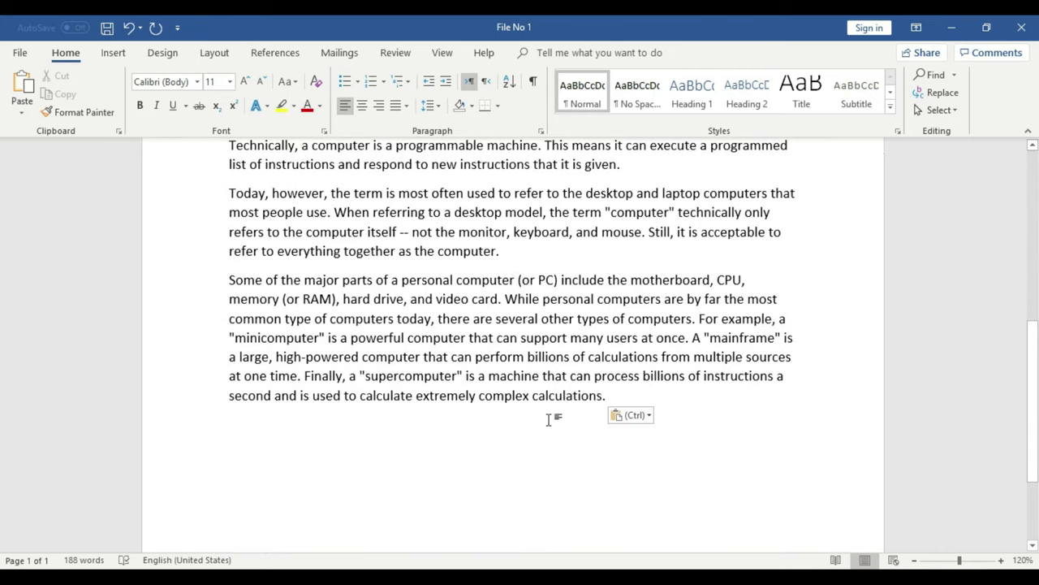
Undo the paste, then redo it and deselect the restored text.
key("ctrl+z")
scroll(550, 418, "up", 3)
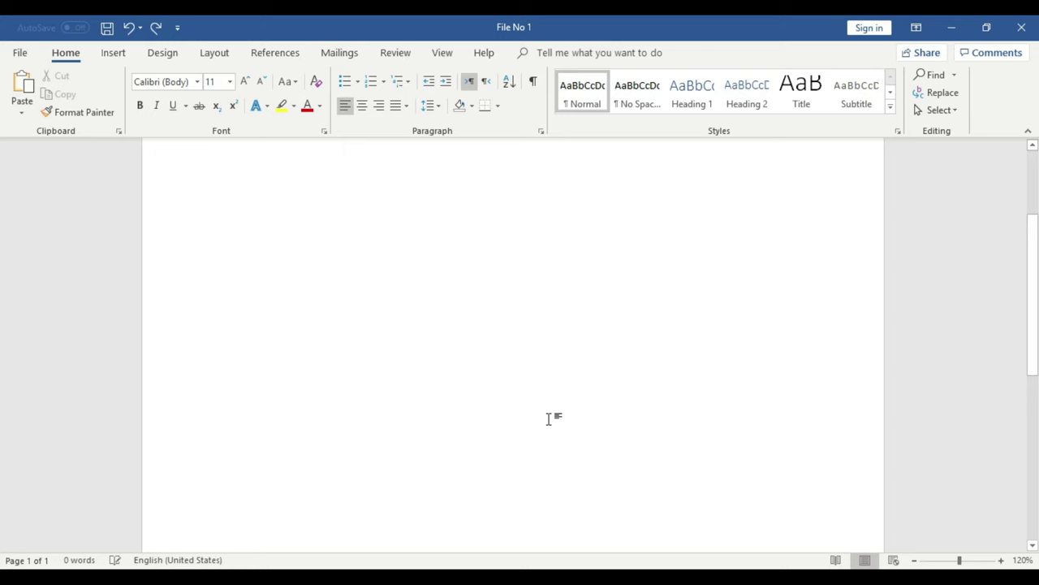
scroll(549, 418, "up", 2)
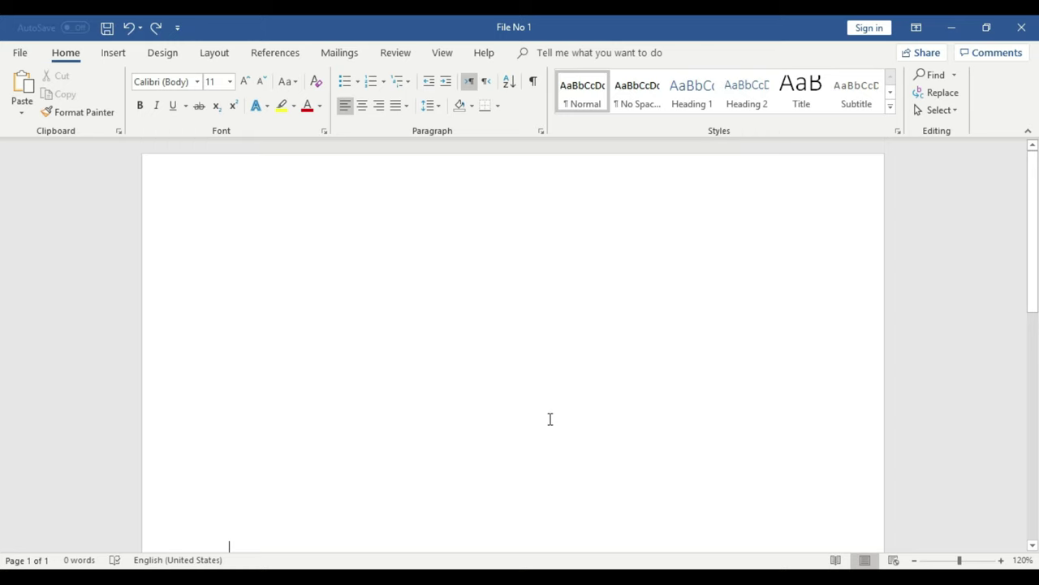
key("ctrl+y")
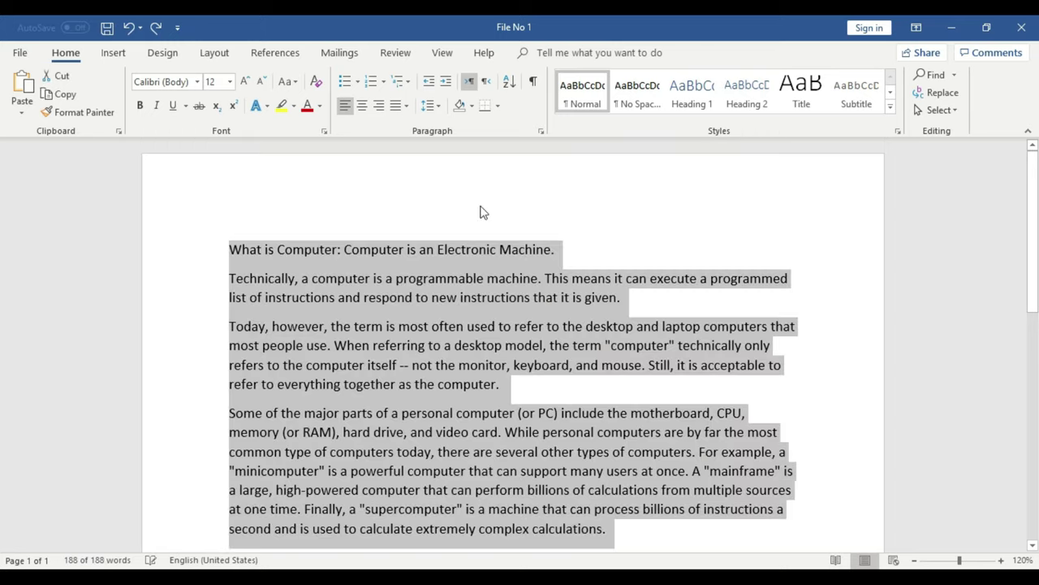
scroll(516, 325, "down", 2)
key("Right")
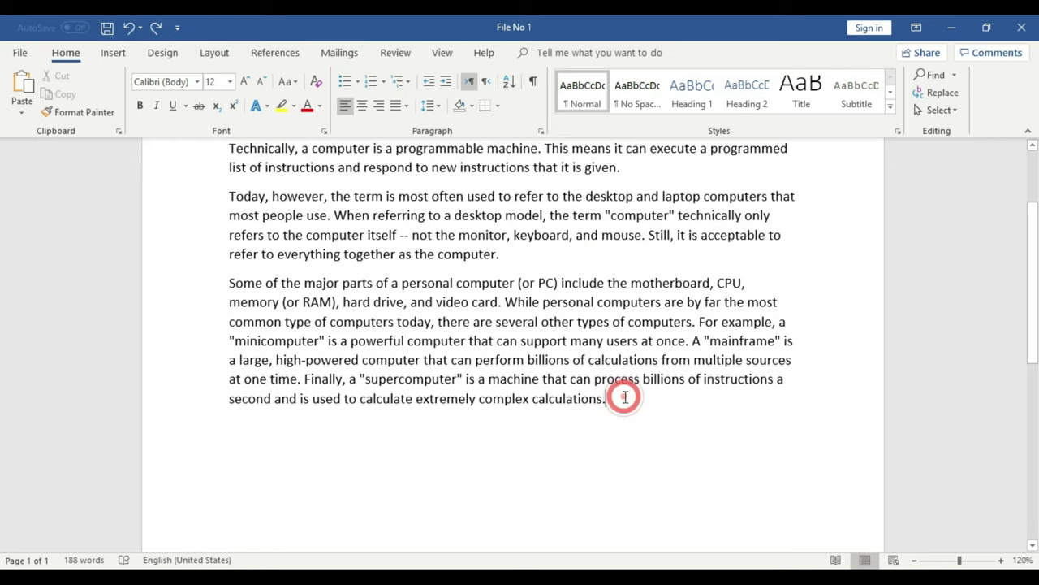
scroll(513, 307, "up", 2)
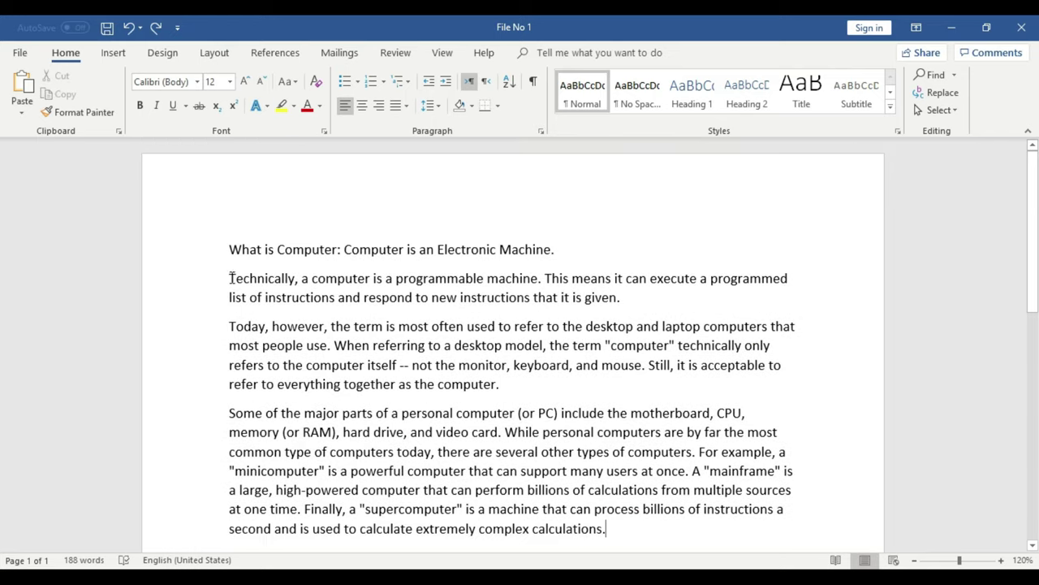
left_click_drag(621, 298, 231, 277)
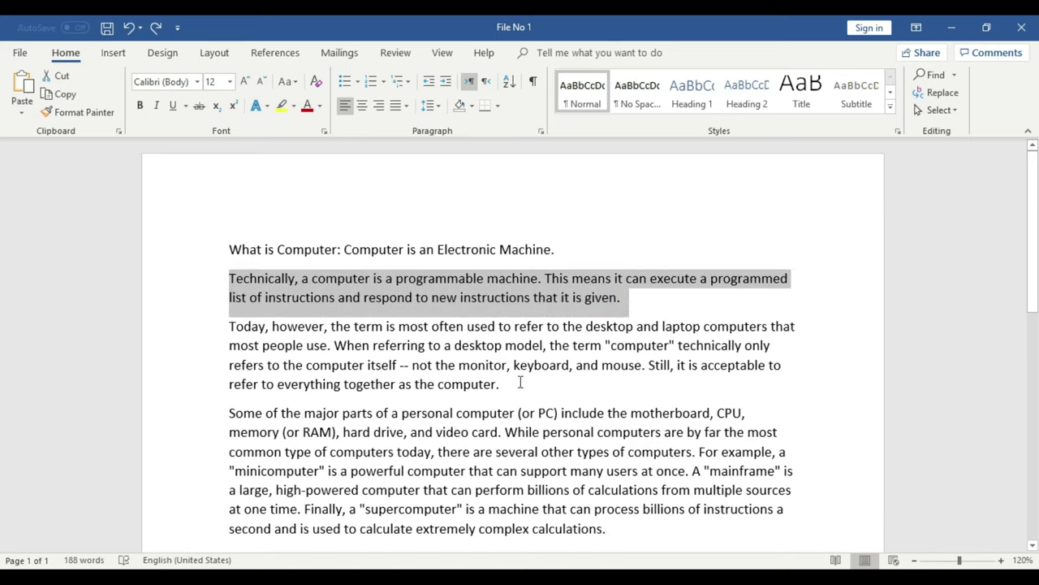
left_click(601, 413)
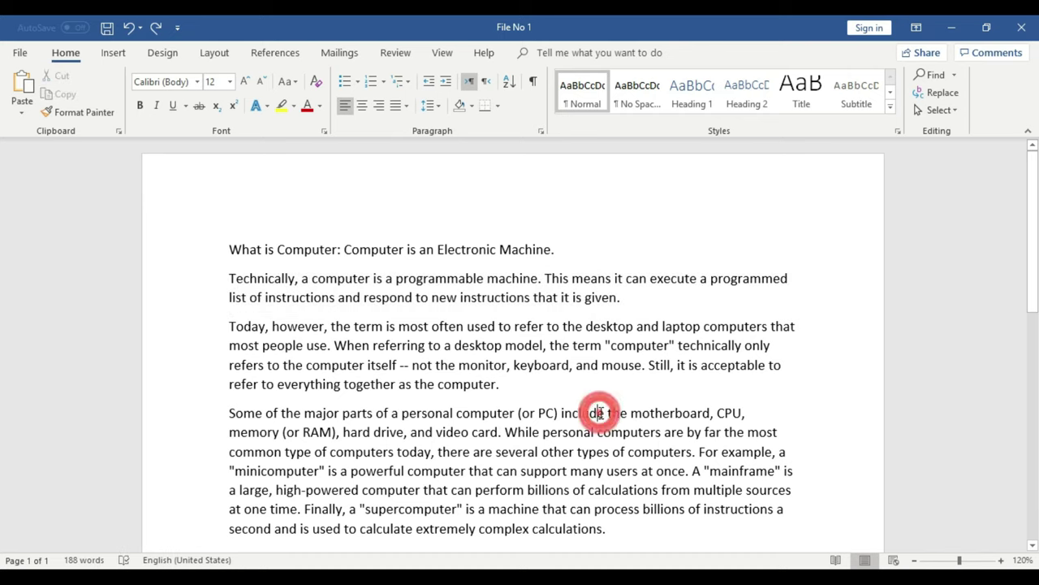
scroll(598, 411, "down", 1)
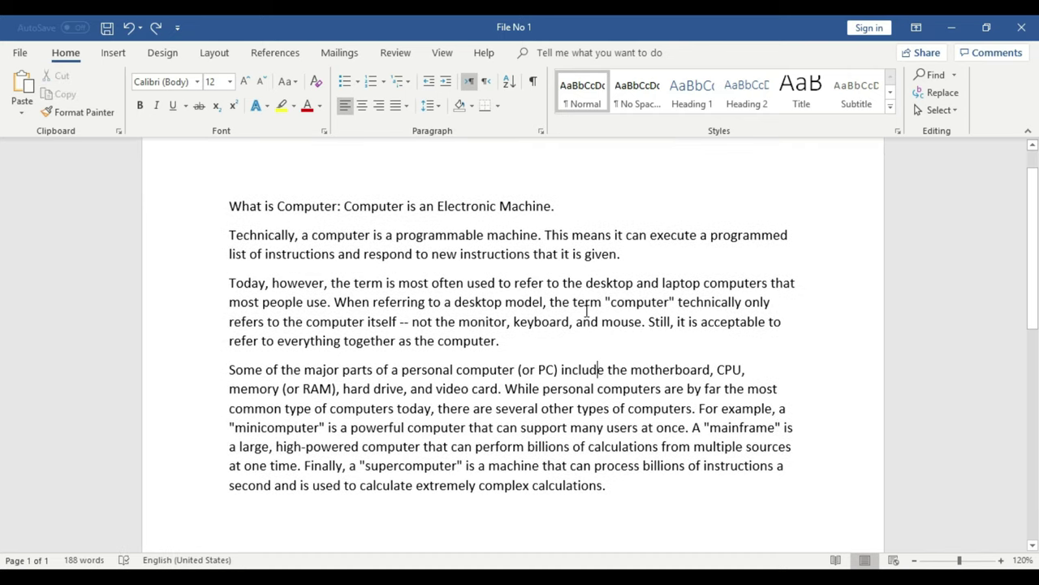
left_click_drag(229, 235, 625, 253)
left_click(560, 282)
left_click_drag(228, 235, 627, 250)
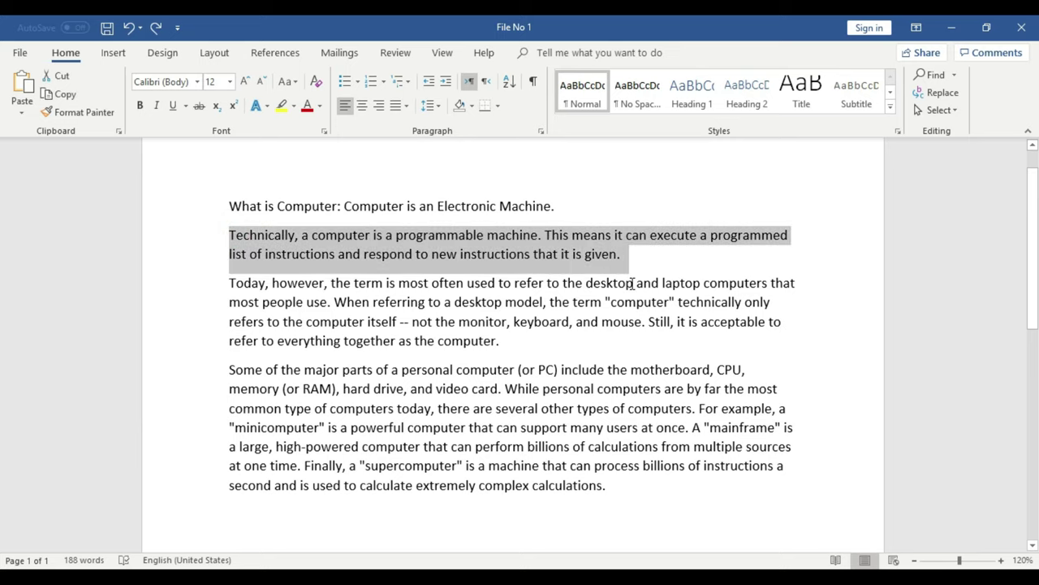
left_click(625, 259)
left_click_drag(622, 254, 253, 235)
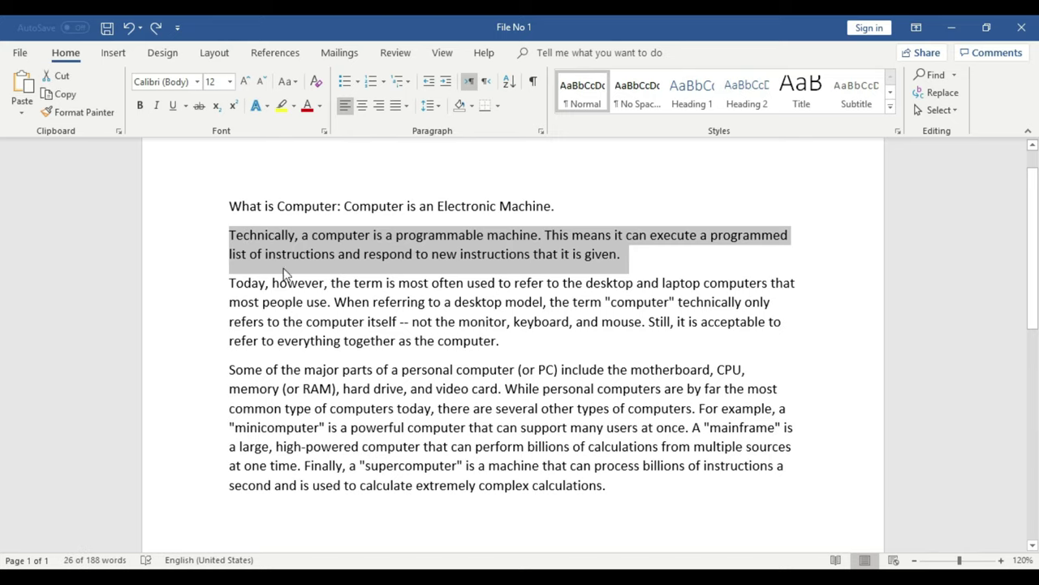
left_click(623, 255)
left_click_drag(624, 256, 219, 235)
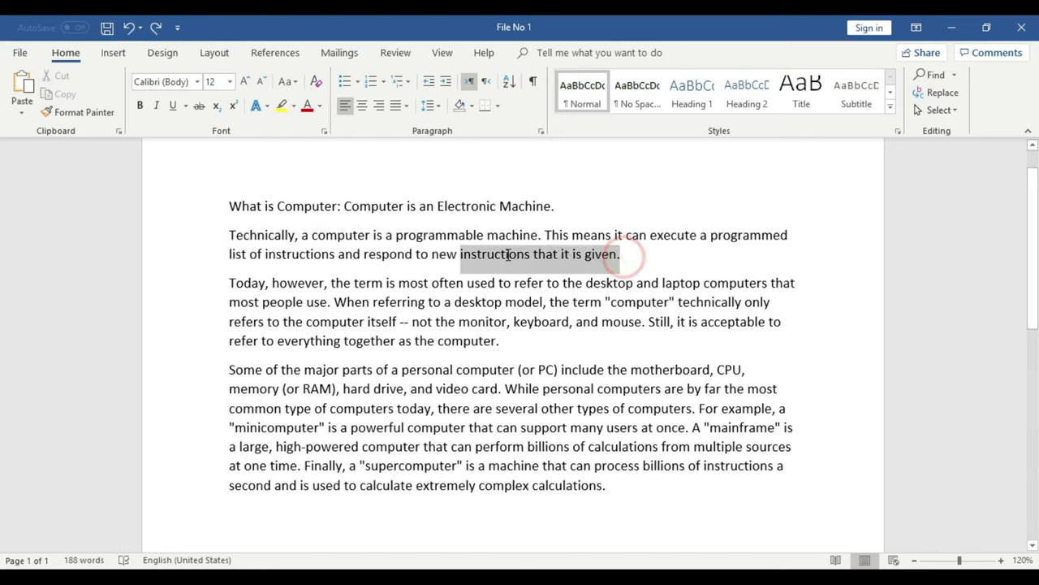
left_click(715, 312)
left_click(622, 256)
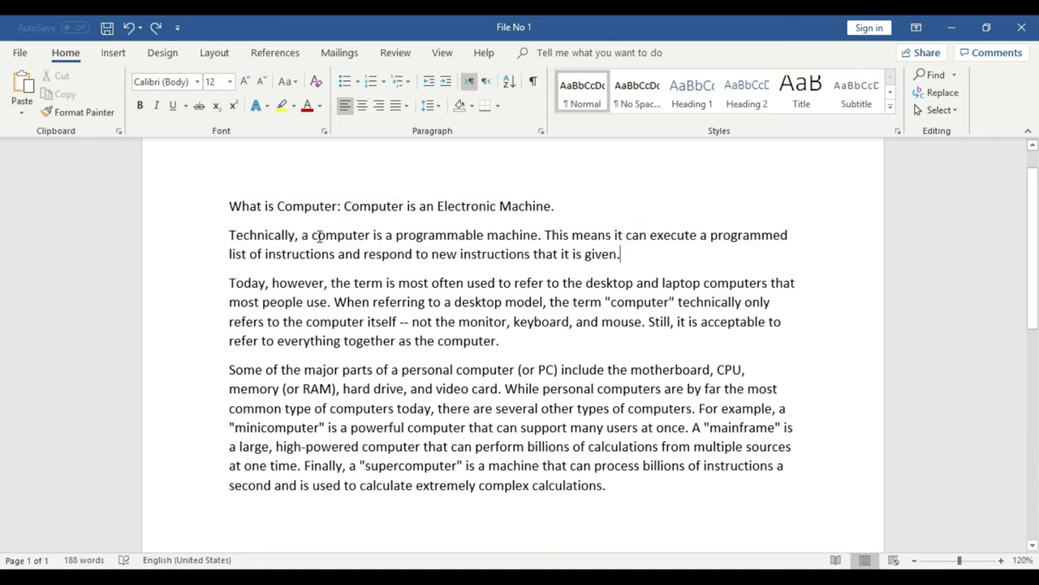
left_click(229, 233)
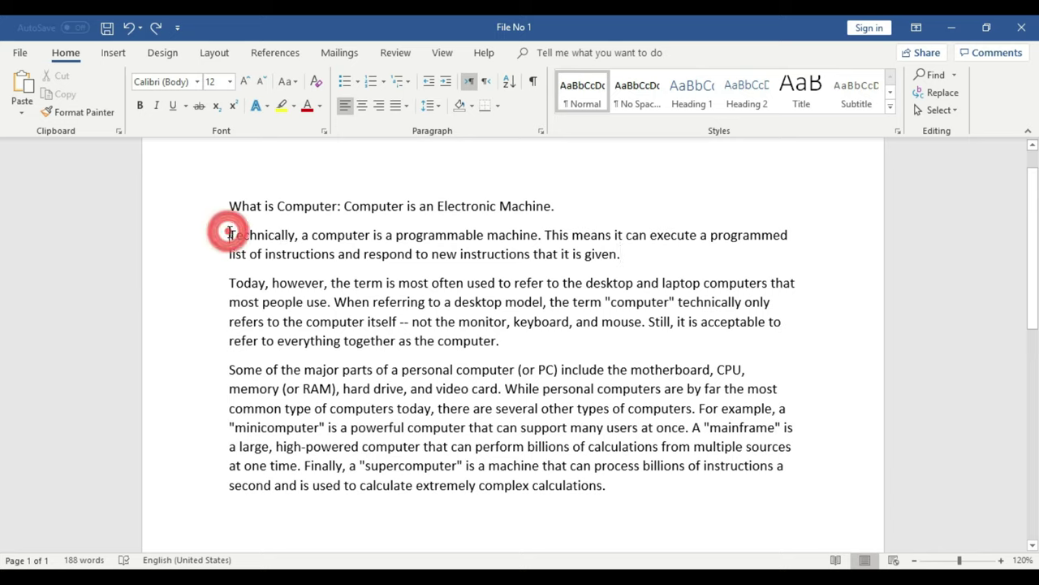
left_click(621, 257)
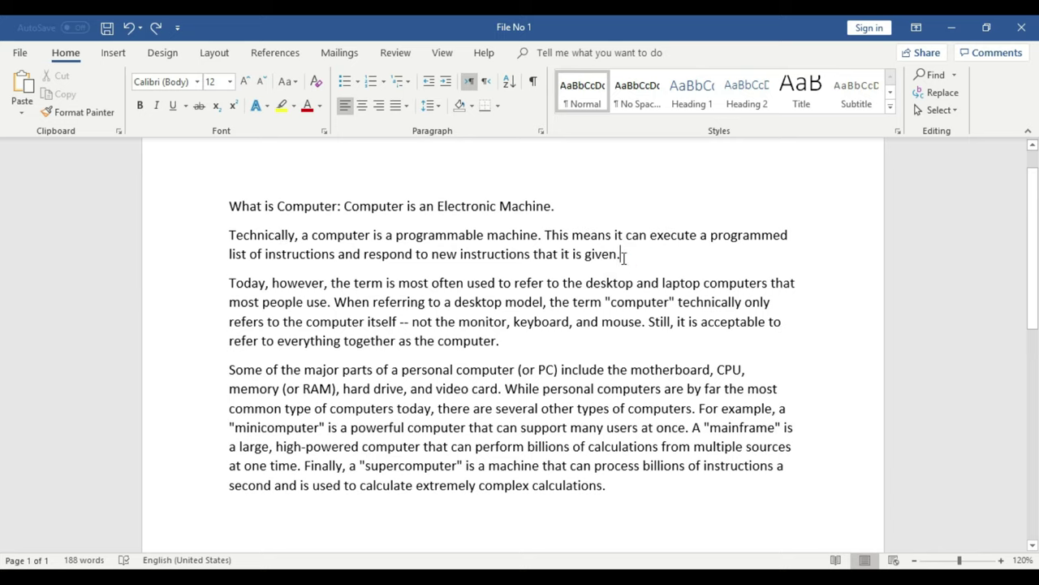
Try selecting the Technically, 'Today, however' and last paragraphs, plus the whole document.
triple_click(622, 254)
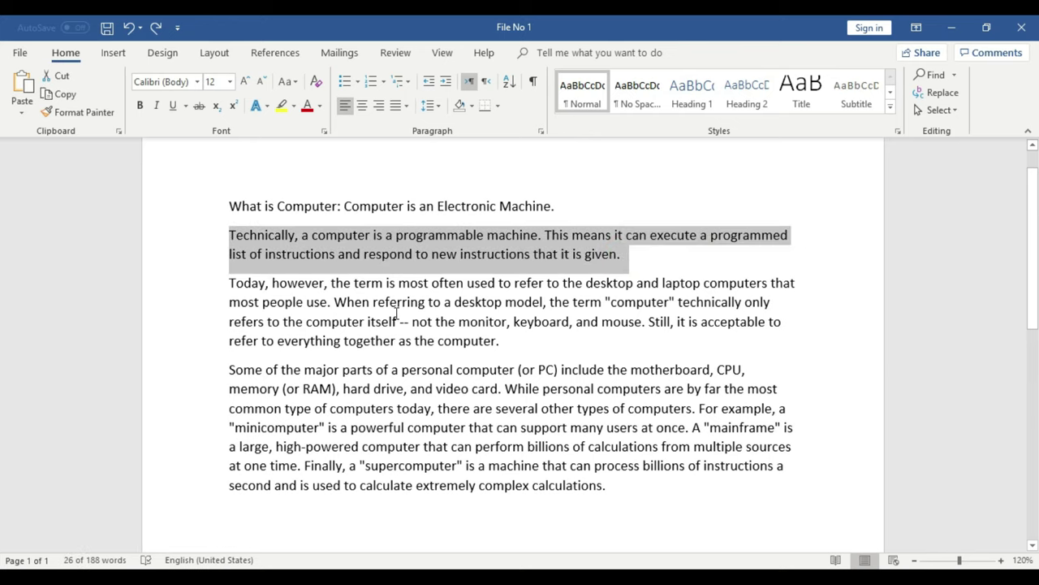
left_click(571, 321)
left_click(501, 343)
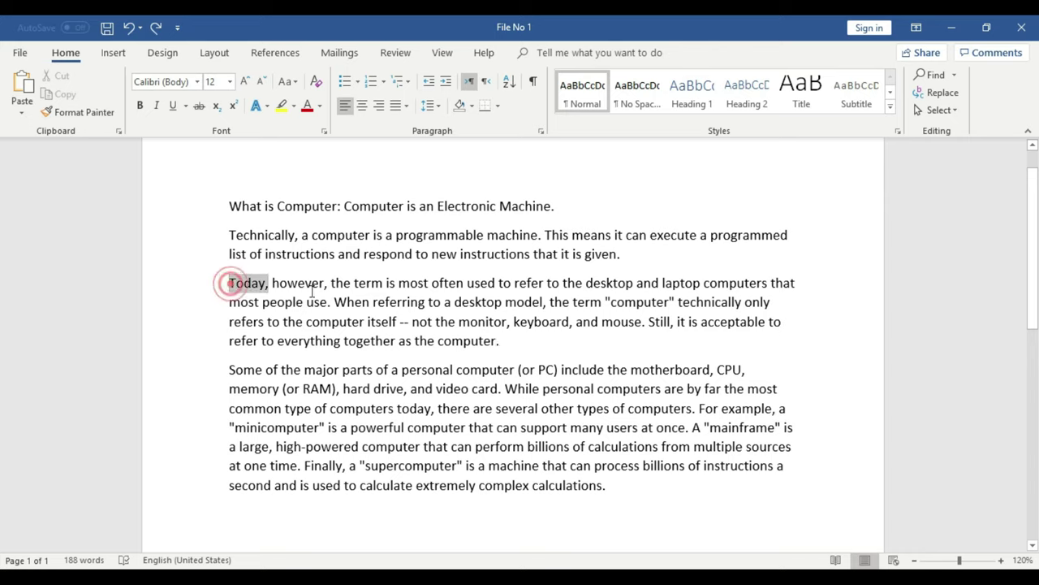
left_click_drag(230, 282, 502, 345)
left_click(559, 372)
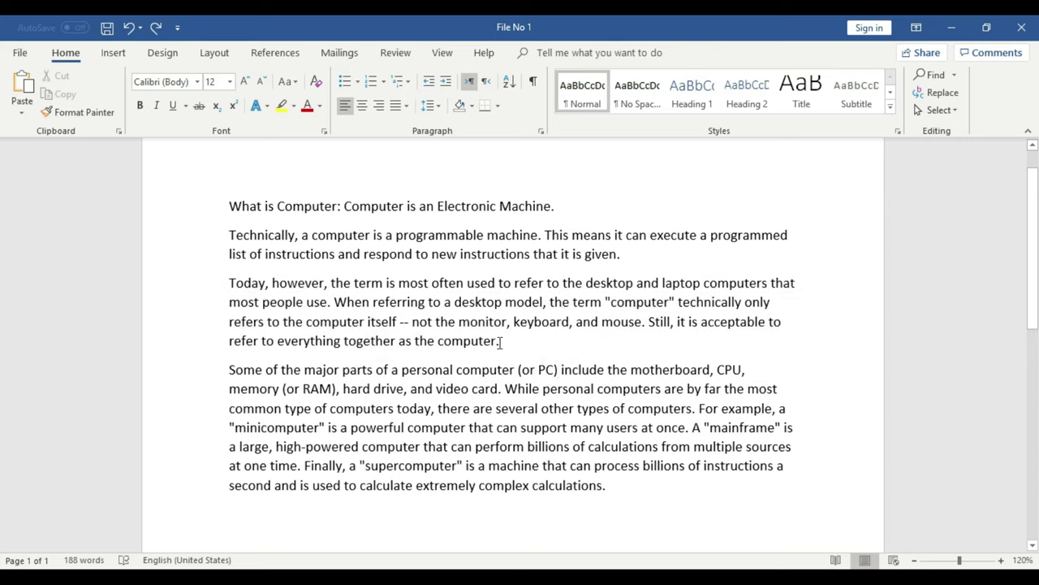
left_click(501, 343)
triple_click(502, 341)
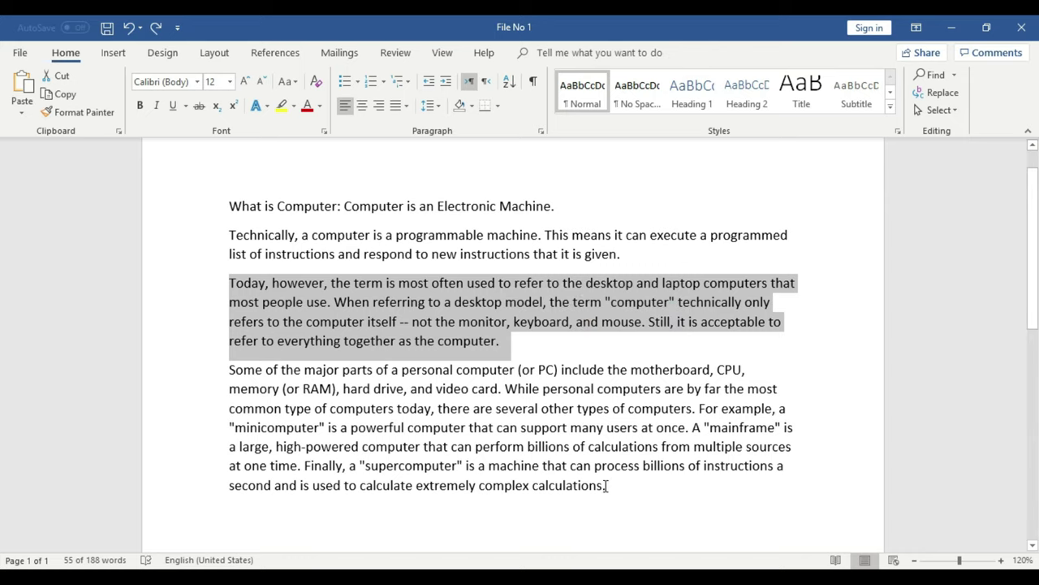
left_click(607, 485)
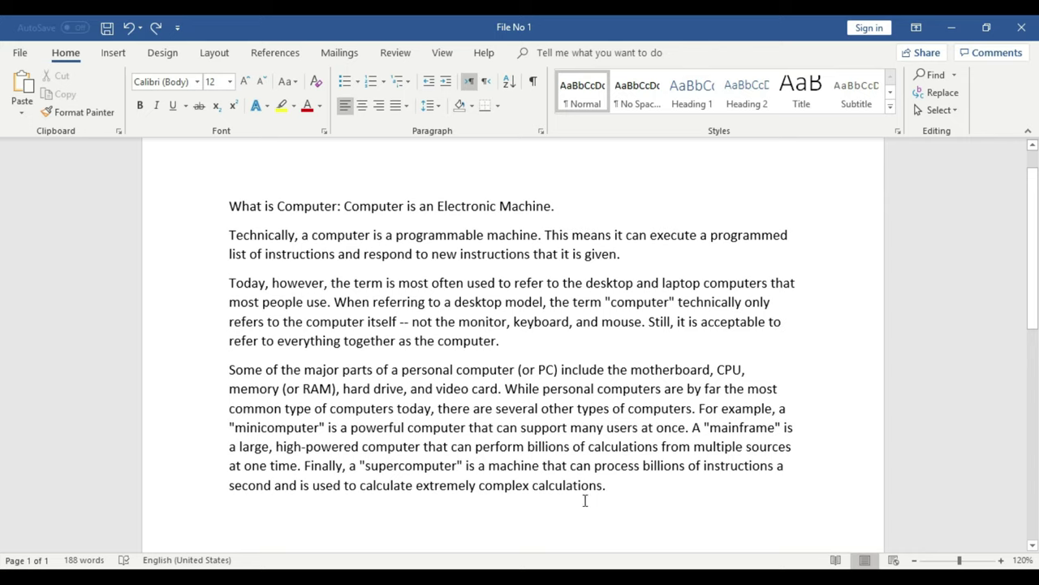
mouse_move(344, 388)
left_mouse_down()
mouse_move(598, 488)
mouse_move(222, 371)
left_mouse_up()
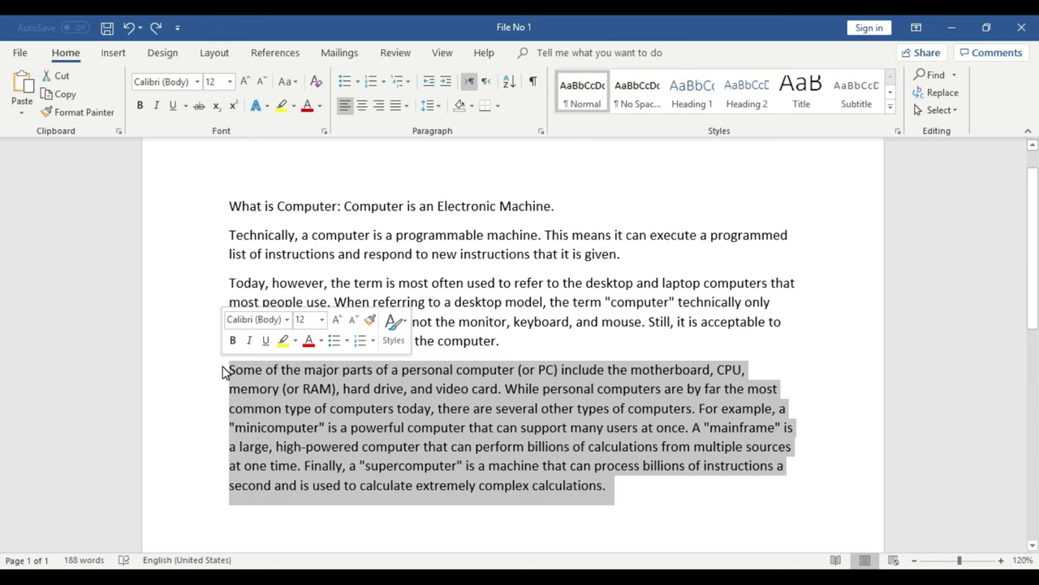
key("ctrl+a")
left_click(605, 486)
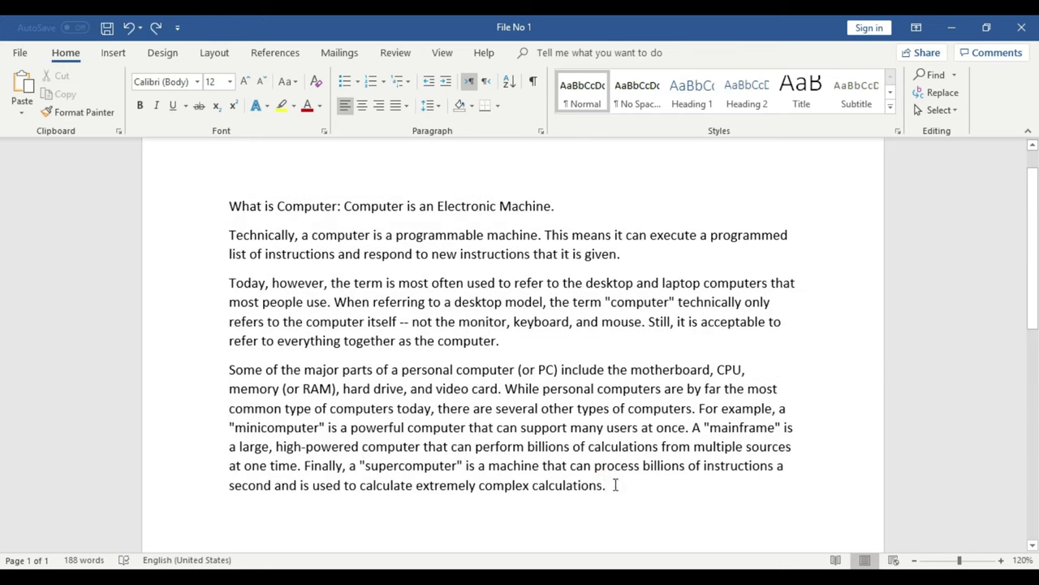
left_click_drag(229, 370, 626, 511)
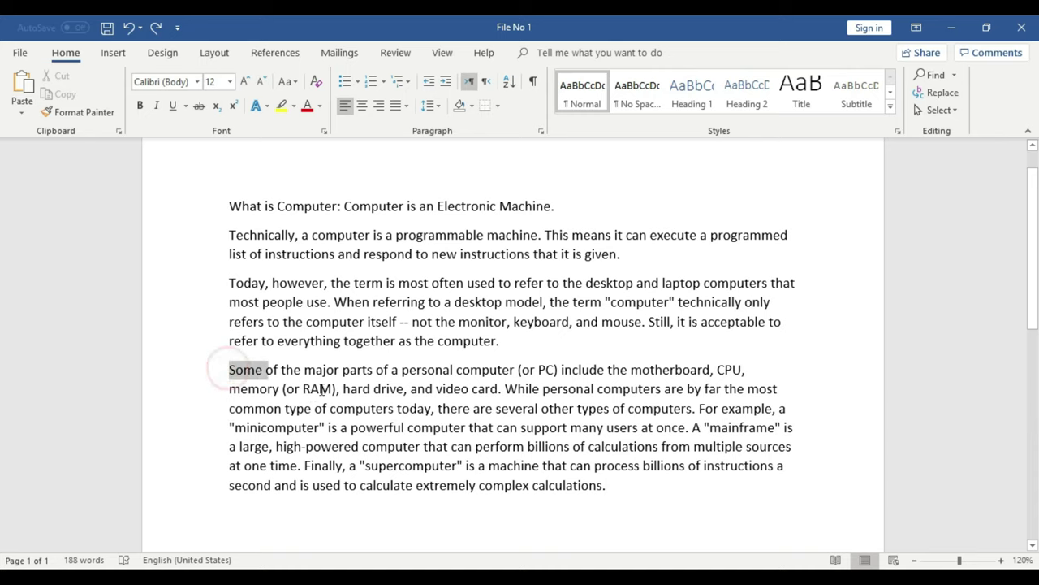
left_click(625, 510)
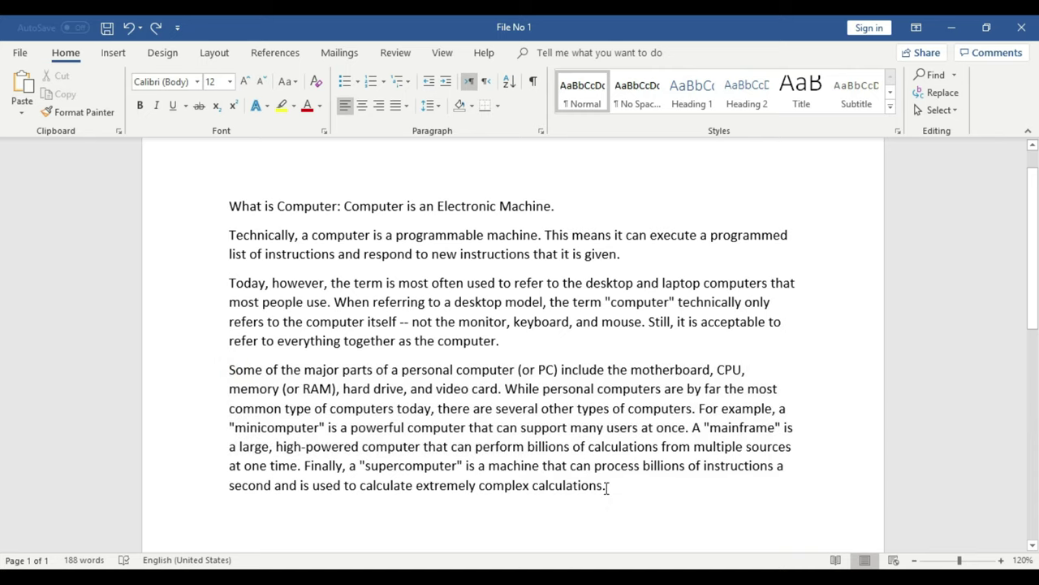
triple_click(607, 485)
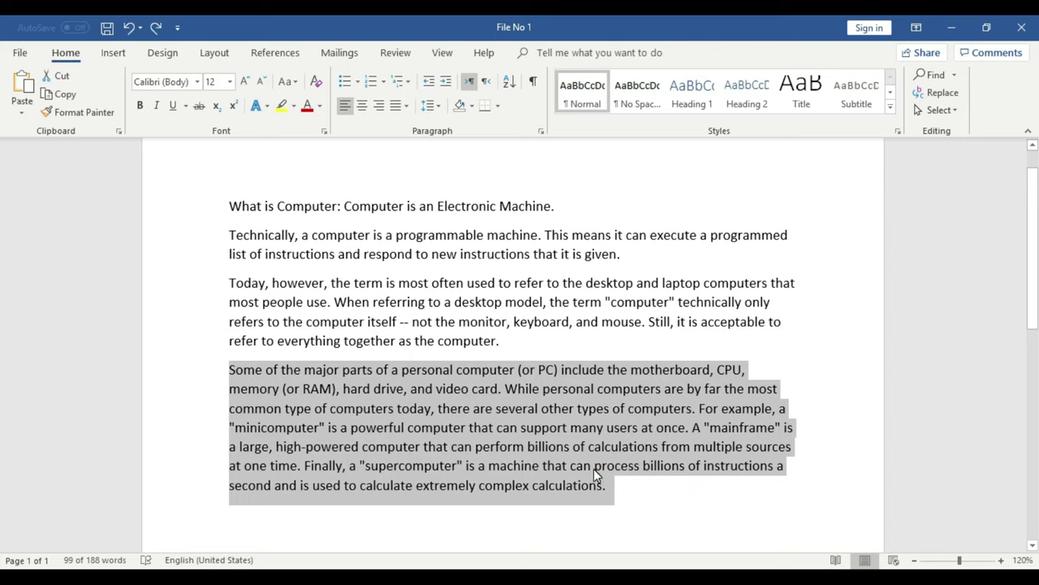
Select the 'Today, however' paragraph, then add and undo an empty paragraph after 'calculations.'.
scroll(594, 468, "down", 1)
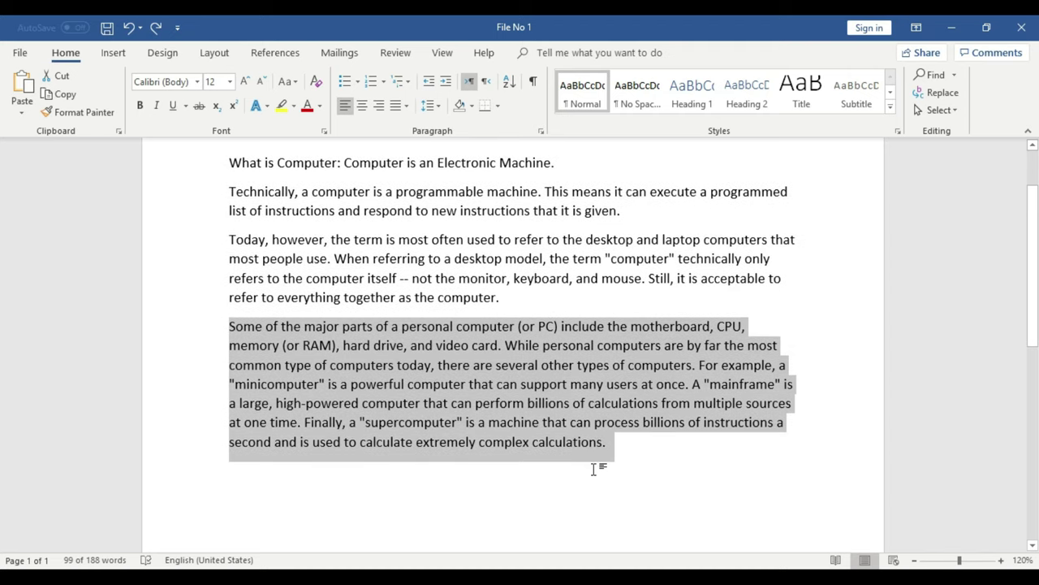
scroll(593, 469, "up", 1)
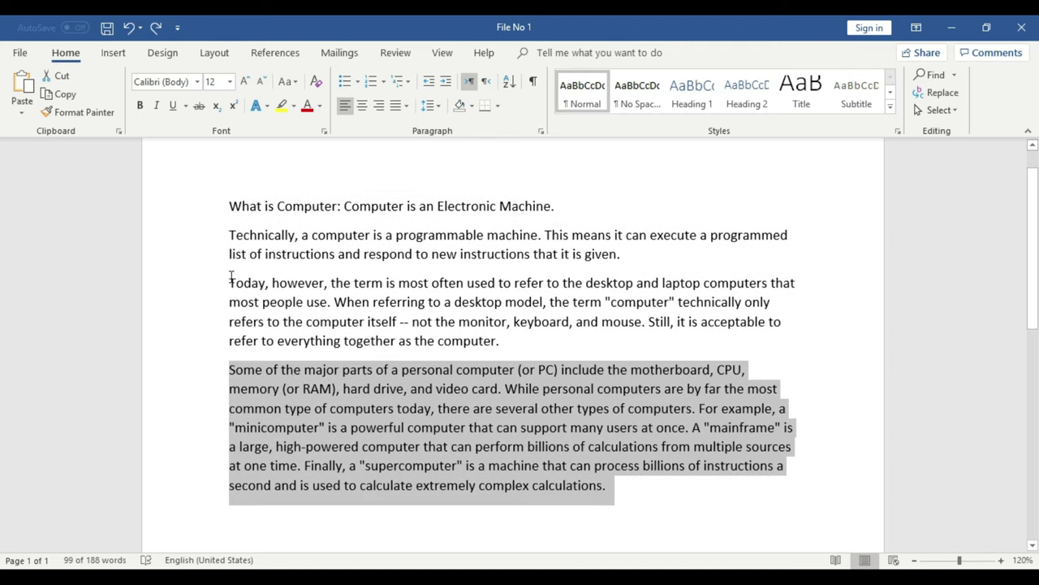
left_click_drag(230, 281, 513, 349)
key("ctrl+c")
scroll(359, 436, "down", 2)
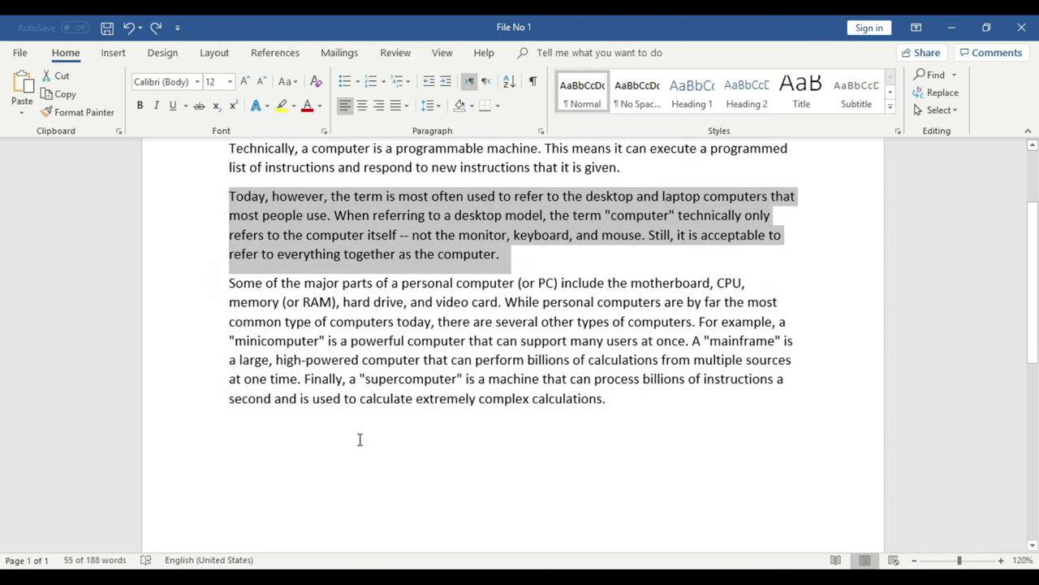
left_click(359, 436)
left_click(645, 406)
key("Return")
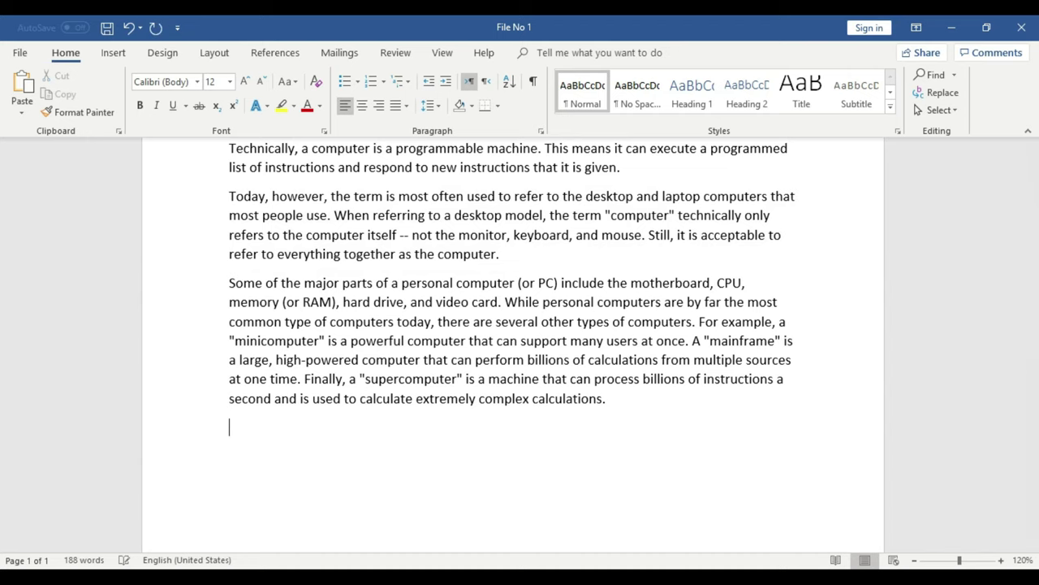
key("ctrl+z")
Select the whole 'Today, however' paragraph and start an empty paragraph at the document end.
scroll(568, 389, "up", 3)
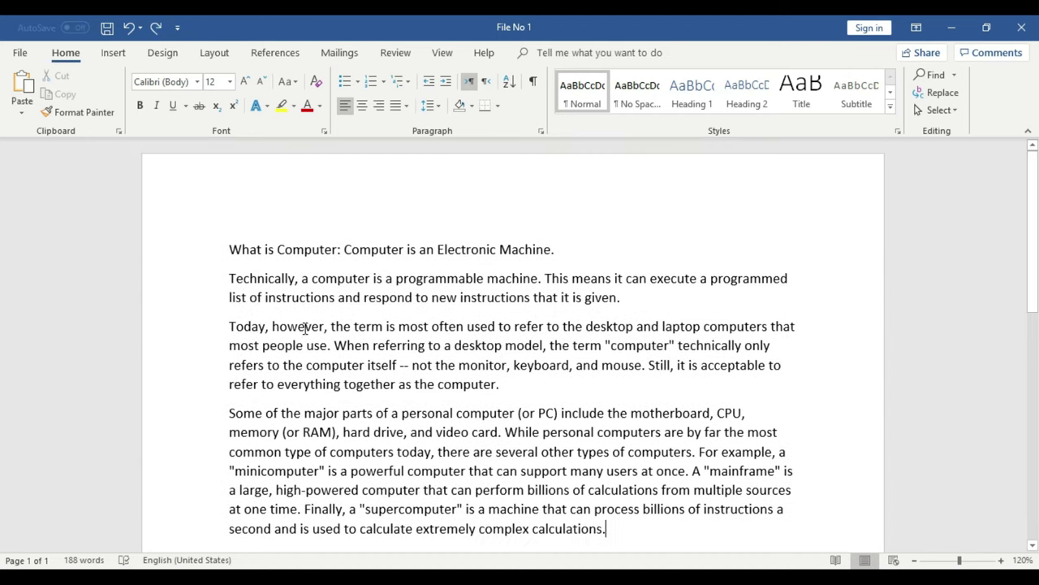
double_click(504, 382)
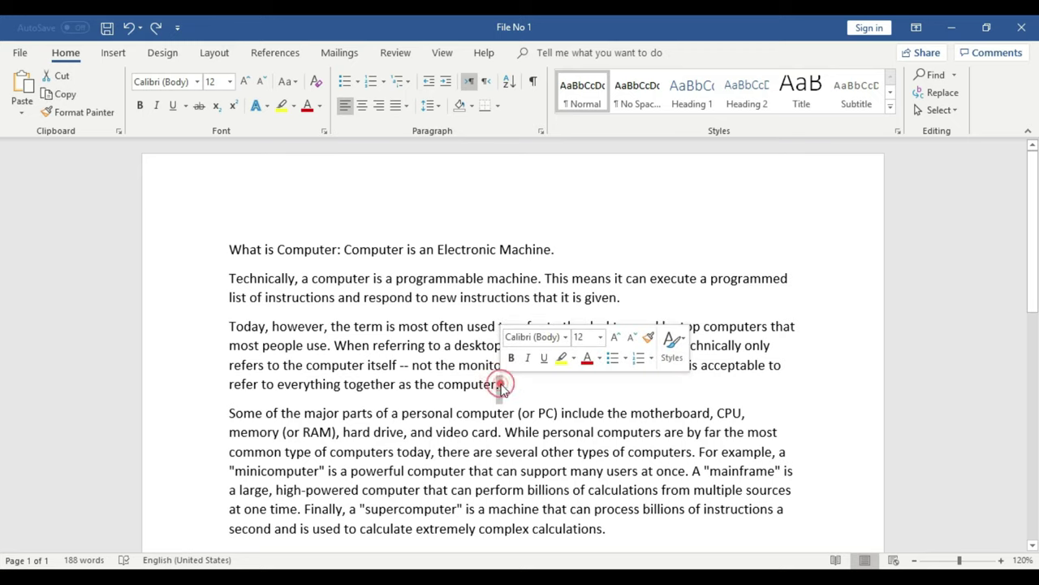
left_click(503, 388)
double_click(500, 387)
left_click(500, 388)
triple_click(500, 388)
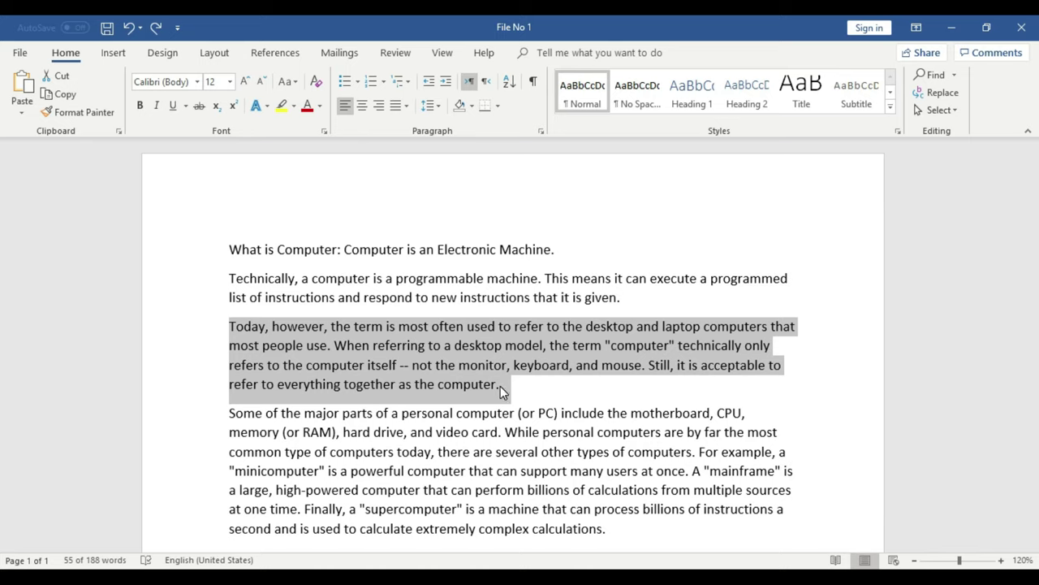
scroll(619, 404, "down", 1)
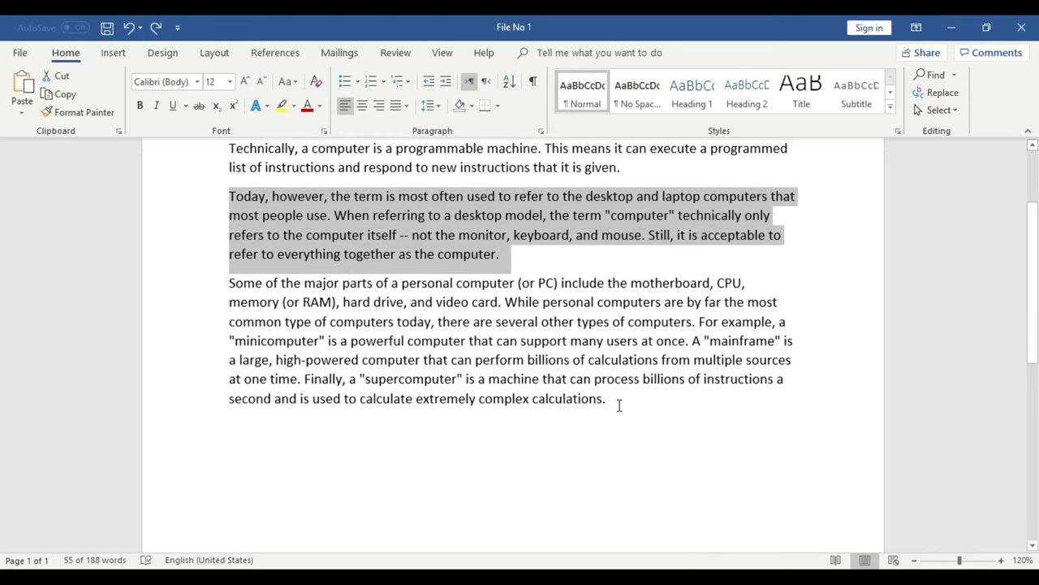
left_click(617, 401)
key("Return")
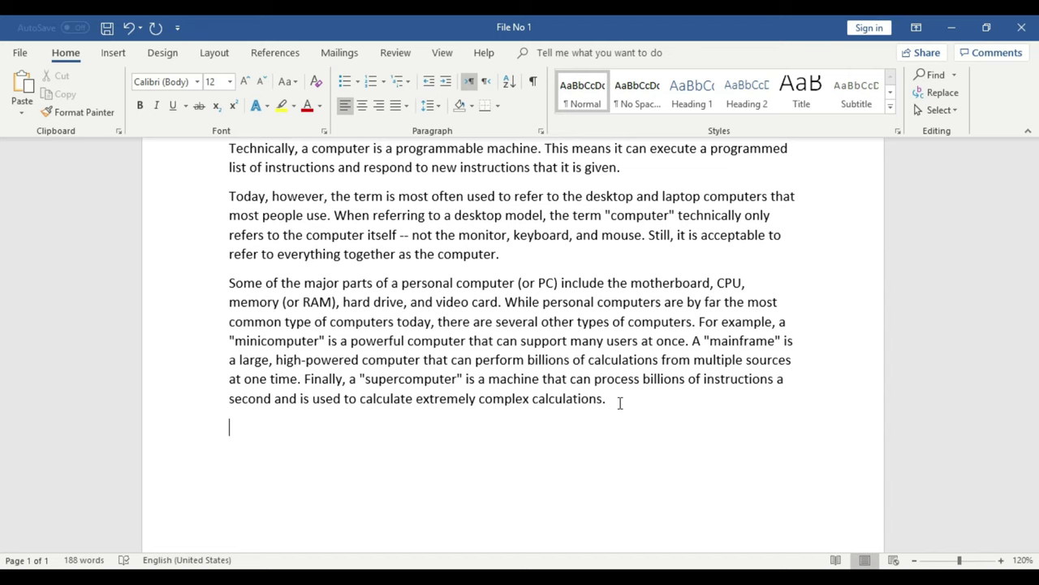
Paste the 'Today, however' paragraph at the end and highlight both copies yellow.
key("ctrl+v")
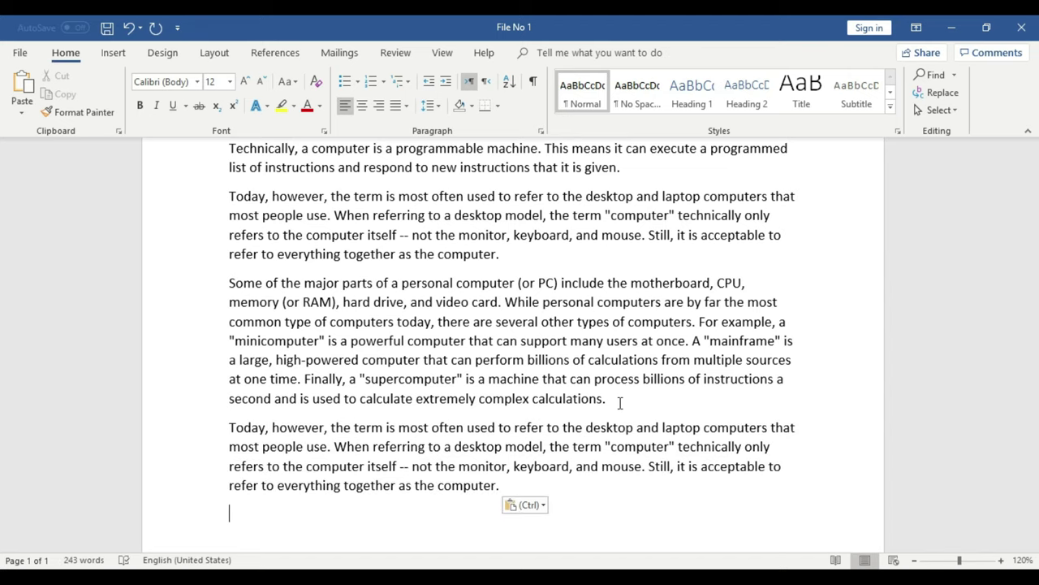
scroll(478, 333, "up", 1)
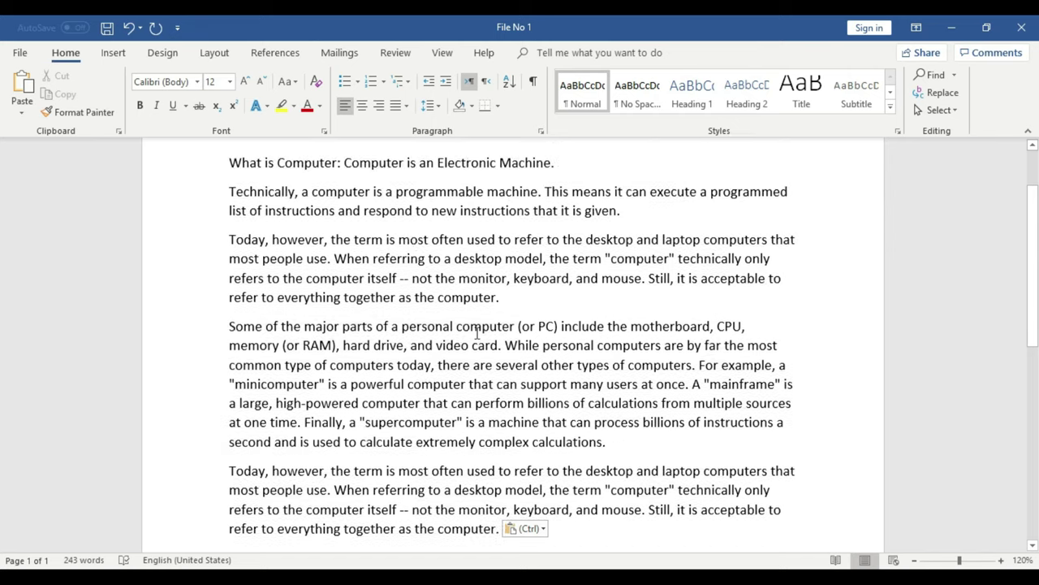
triple_click(231, 241)
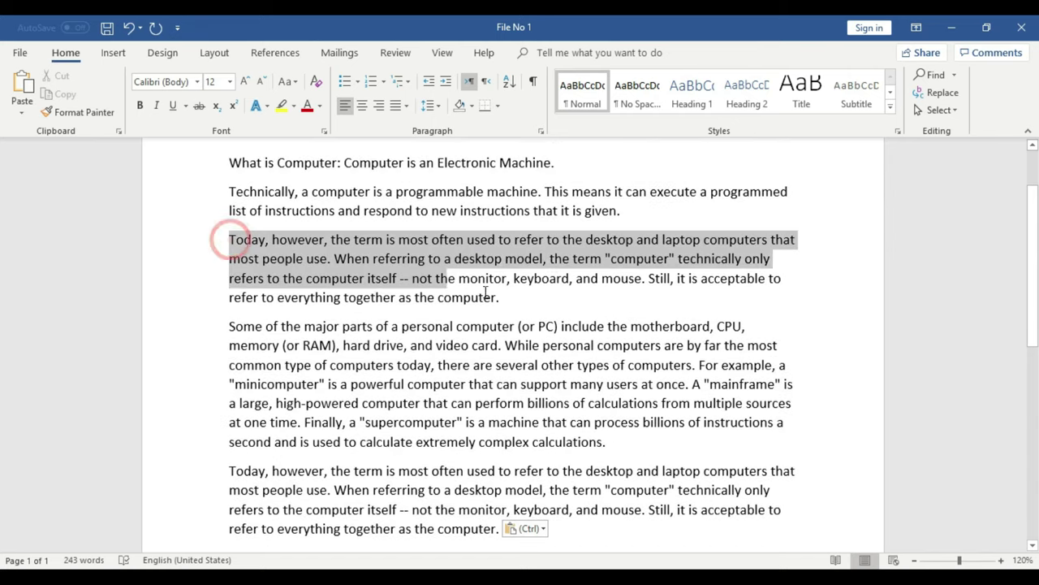
left_click(281, 113)
scroll(476, 446, "down", 1)
mouse_move(506, 484)
left_mouse_down()
mouse_move(309, 456)
mouse_move(229, 427)
left_mouse_up()
left_click(281, 106)
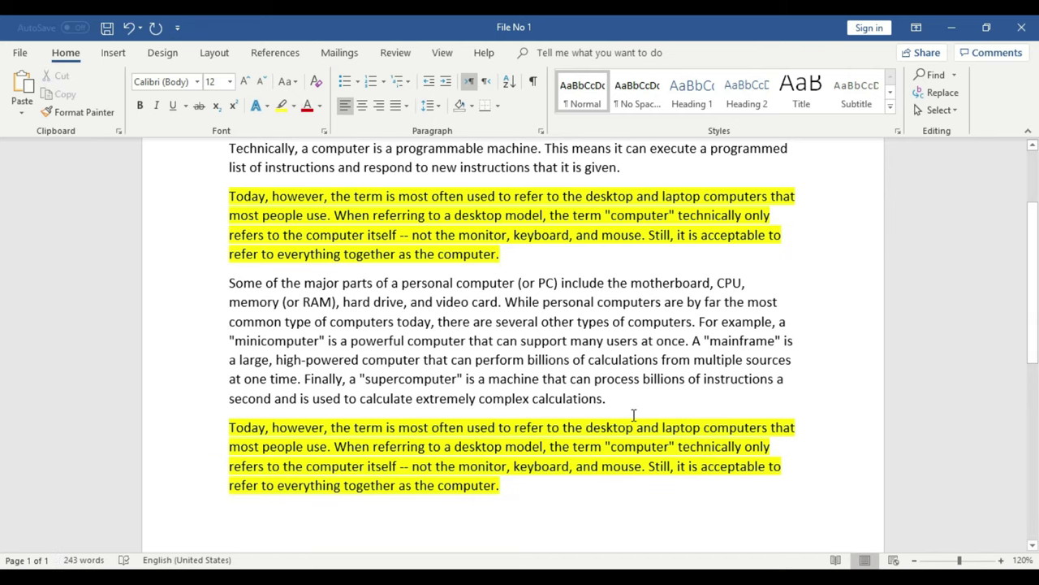
scroll(634, 415, "up", 1)
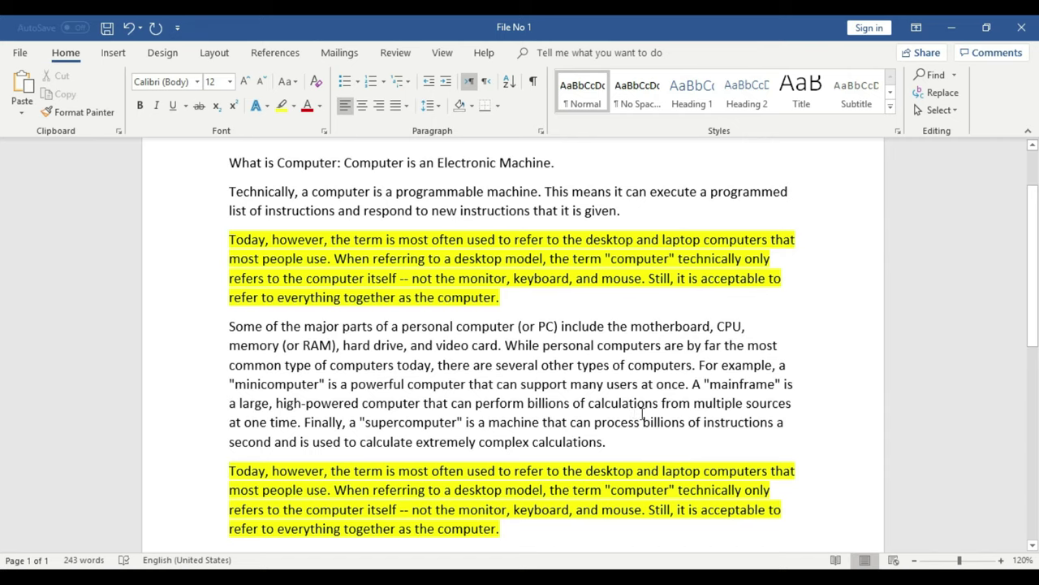
scroll(641, 482, "up", 1)
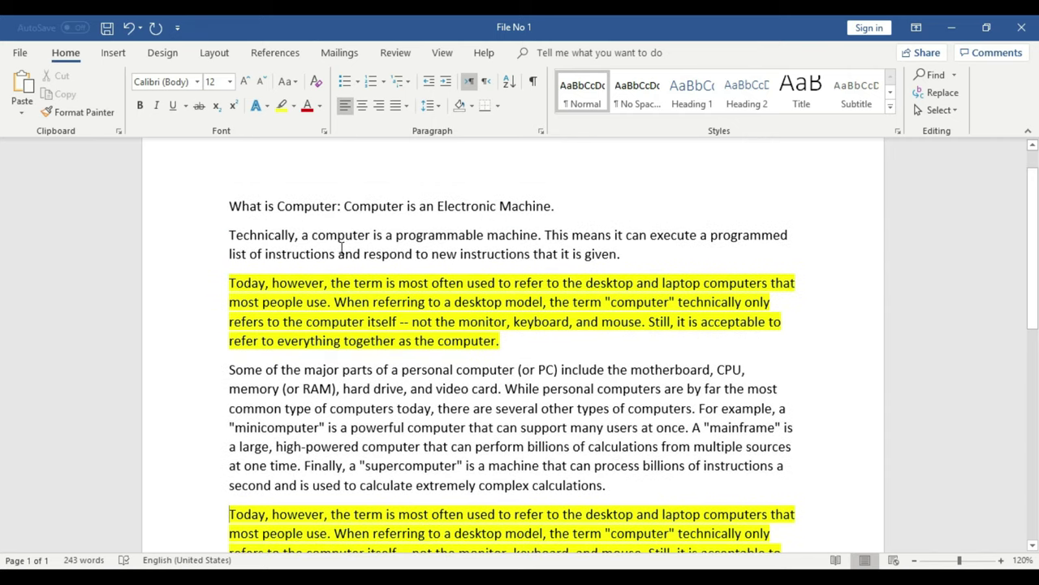
Highlight the sentence 'This means… that it is given.' in magenta.
left_click_drag(544, 234, 623, 255)
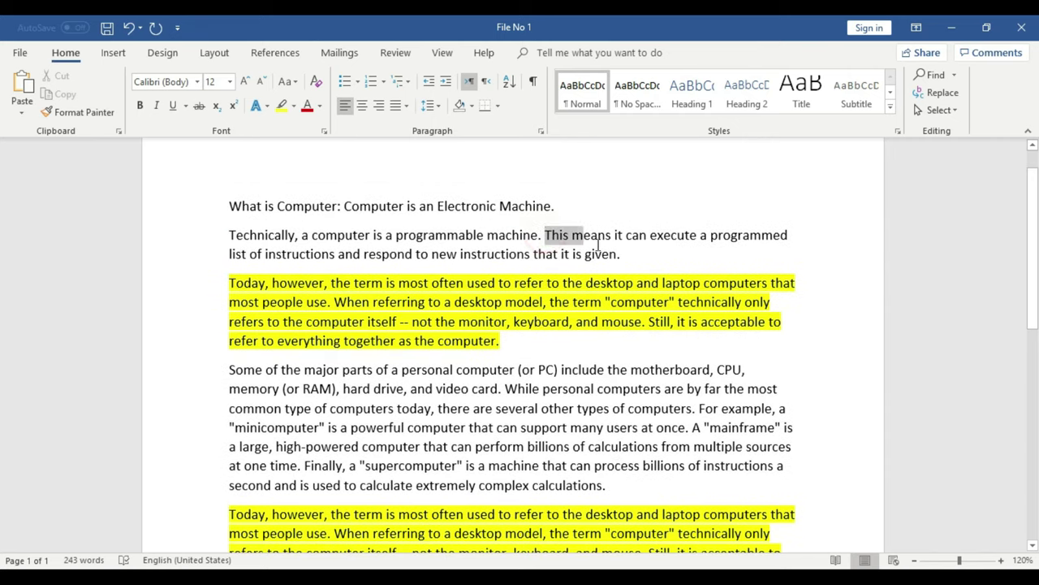
left_click(293, 106)
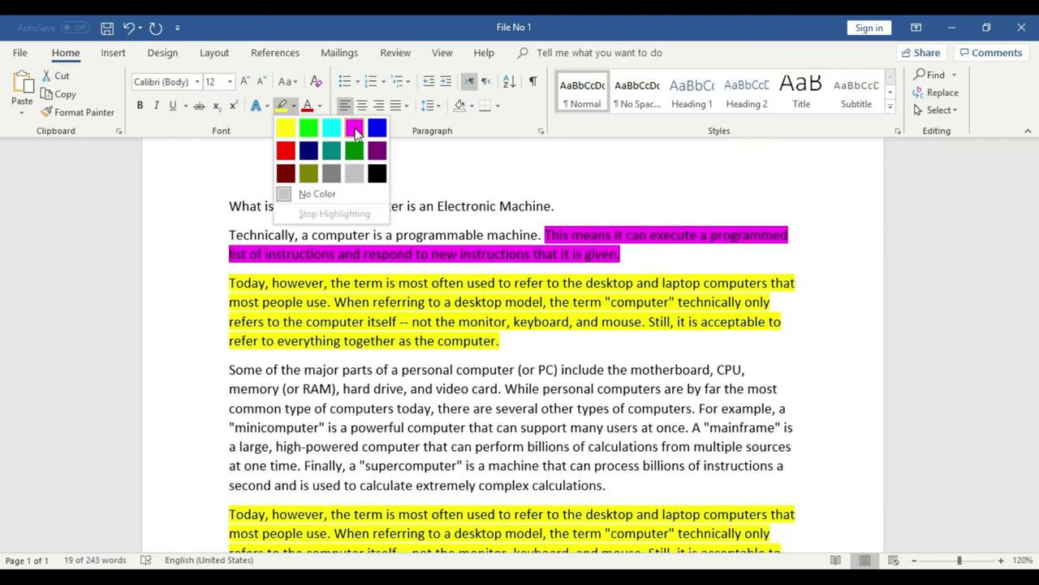
left_click(354, 127)
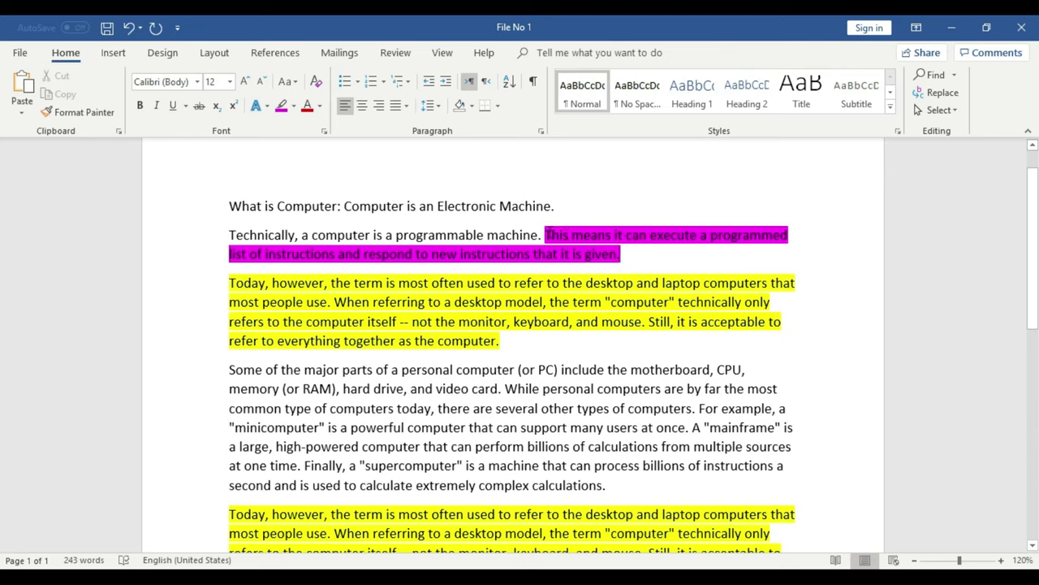
left_click_drag(545, 233, 622, 253)
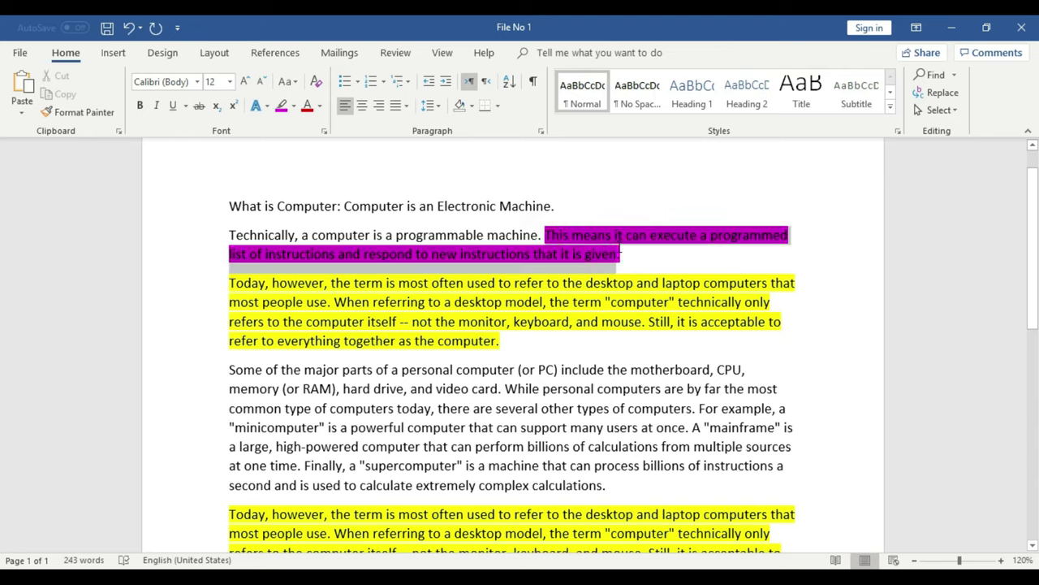
left_click(640, 268)
Place the insertion point below the last paragraph of the document.
left_click(684, 368)
scroll(684, 368, "down", 3)
scroll(679, 355, "up", 3)
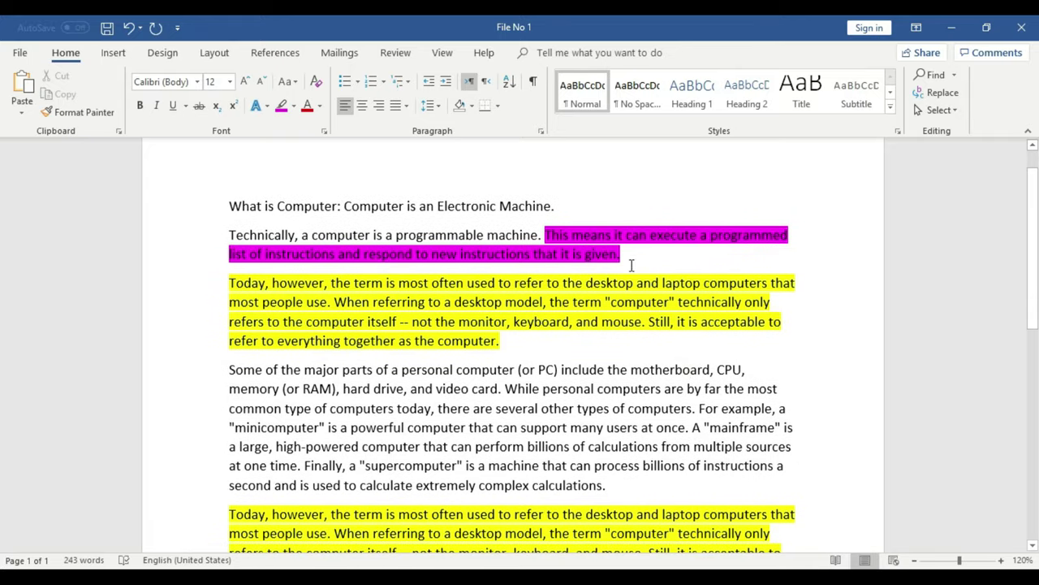
scroll(630, 260, "down", 3)
scroll(584, 437, "down", 2)
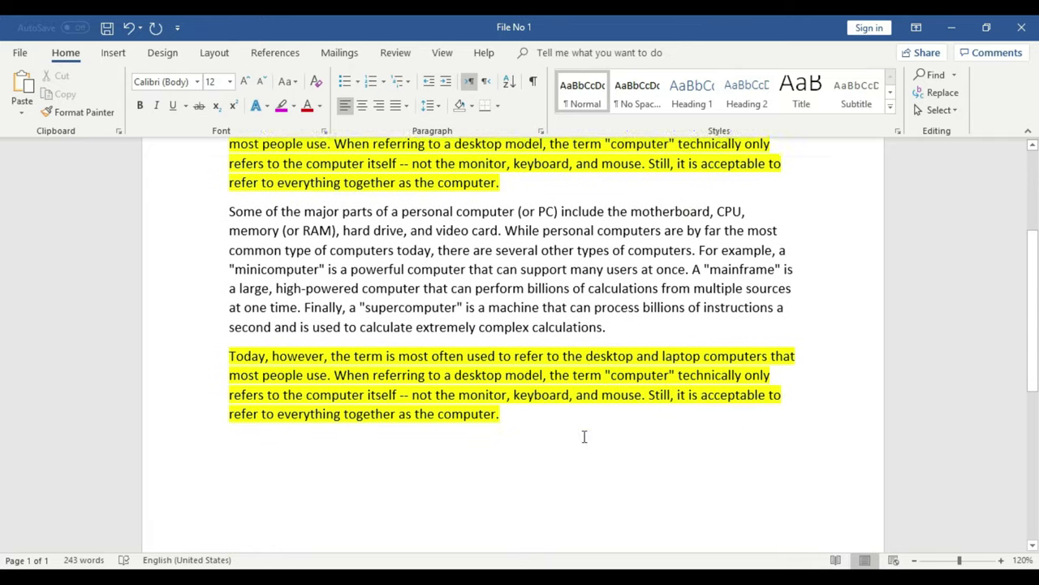
left_click(343, 430)
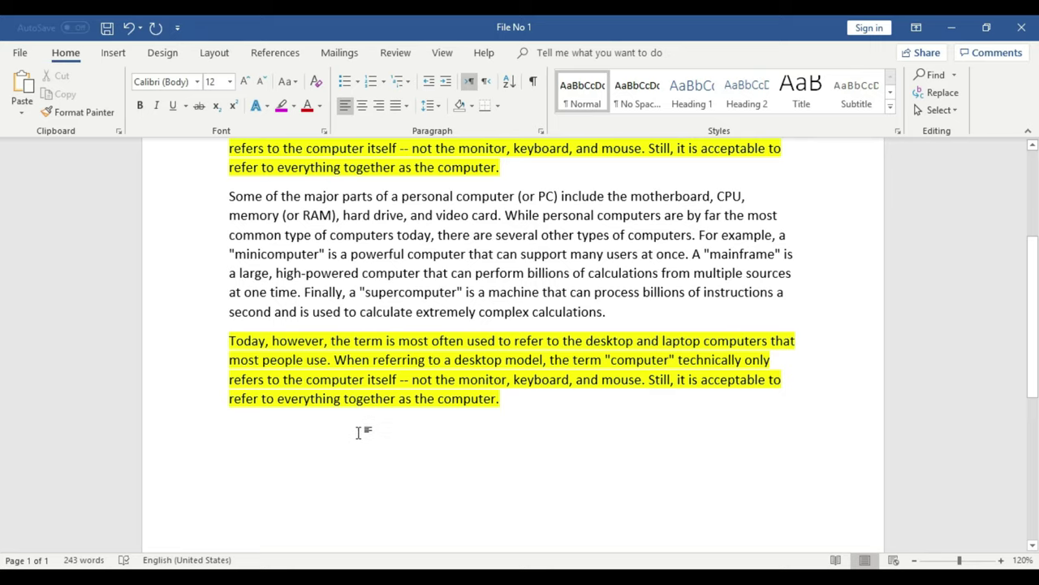
scroll(360, 430, "up", 3)
scroll(361, 430, "up", 1)
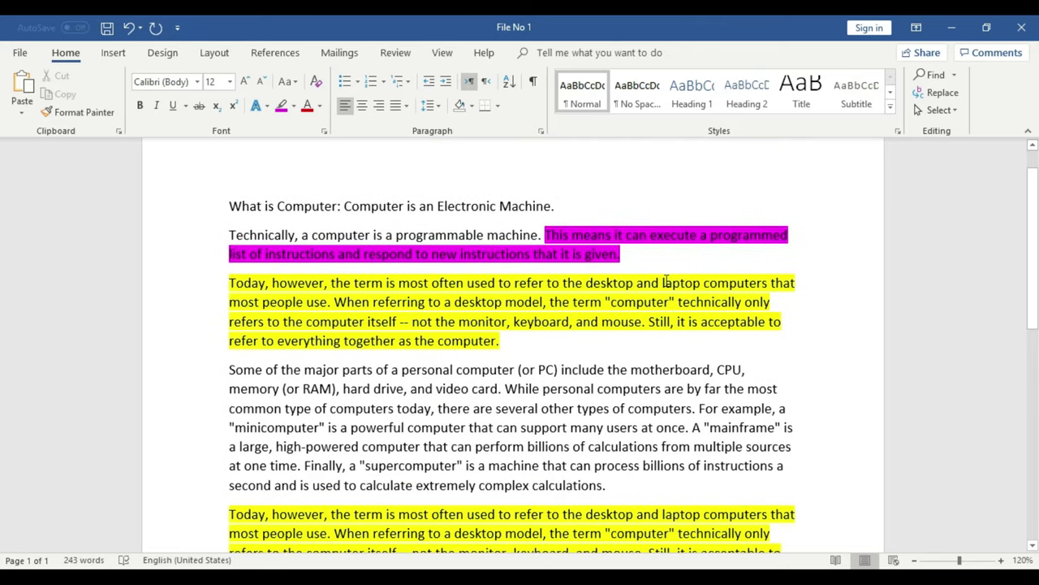
triple_click(500, 341)
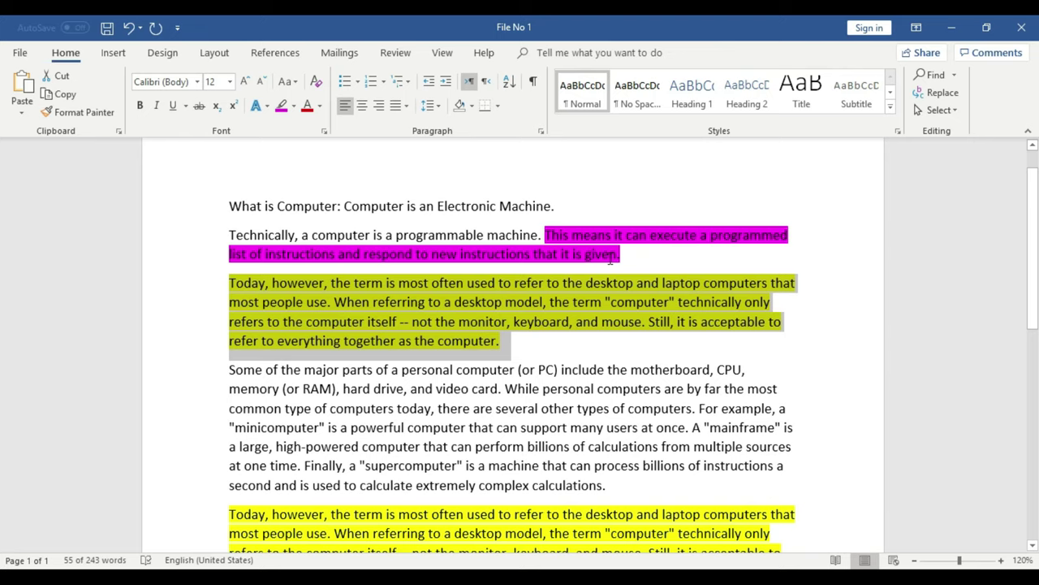
left_click(647, 258)
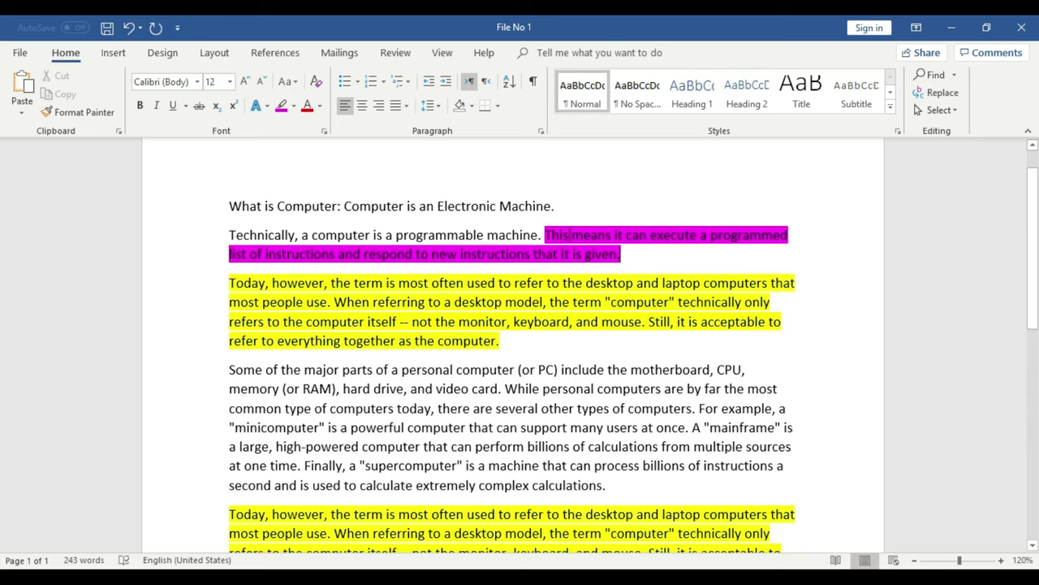
double_click(622, 255)
left_click(622, 255)
double_click(622, 255)
left_click(621, 254)
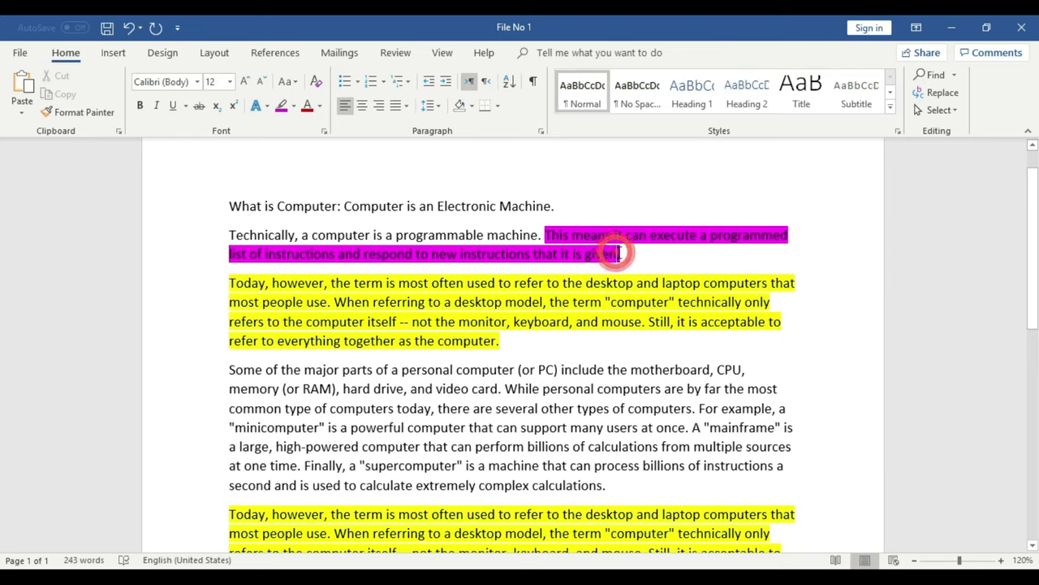
triple_click(621, 254)
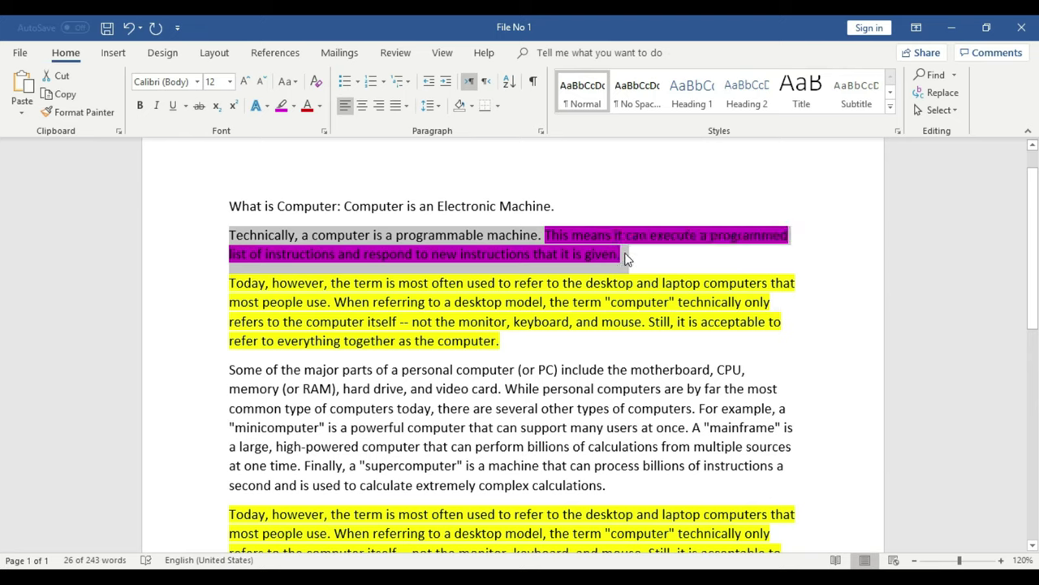
left_click(622, 255)
left_click(618, 255)
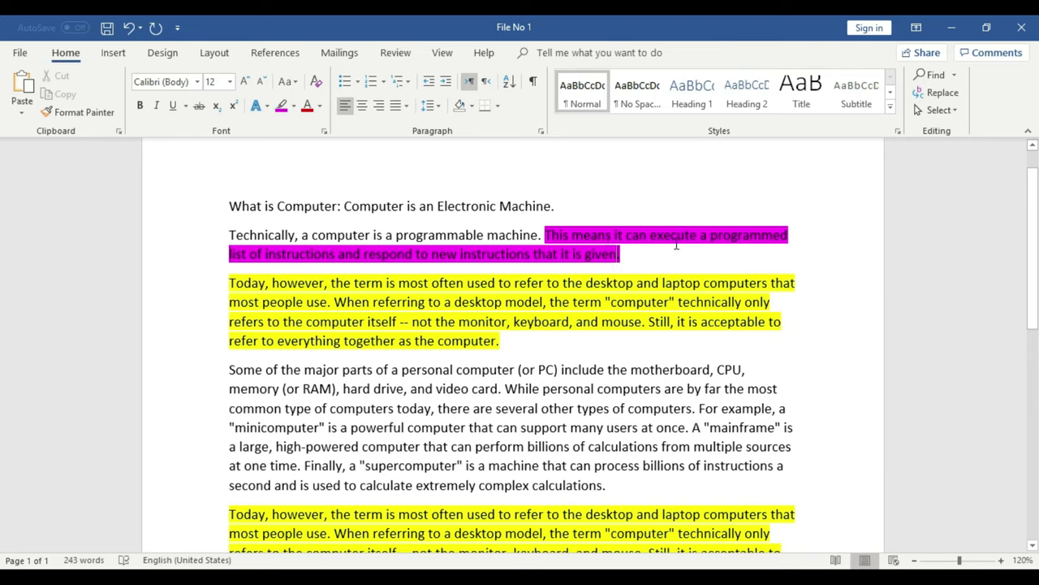
left_click(624, 258)
mouse_move(621, 255)
left_mouse_down()
mouse_move(223, 237)
mouse_move(543, 235)
left_mouse_up()
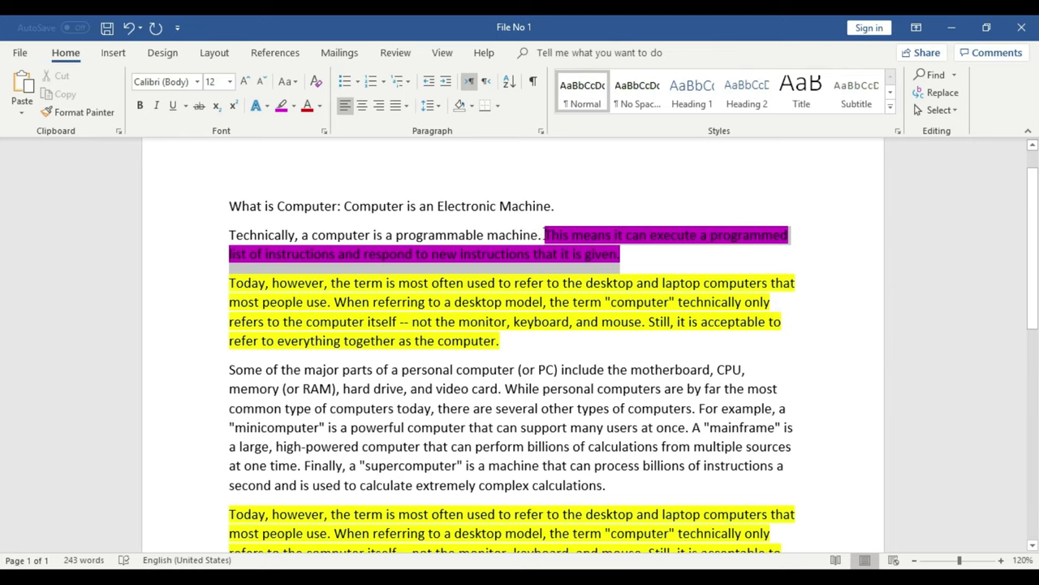
left_click_drag(543, 235, 544, 235)
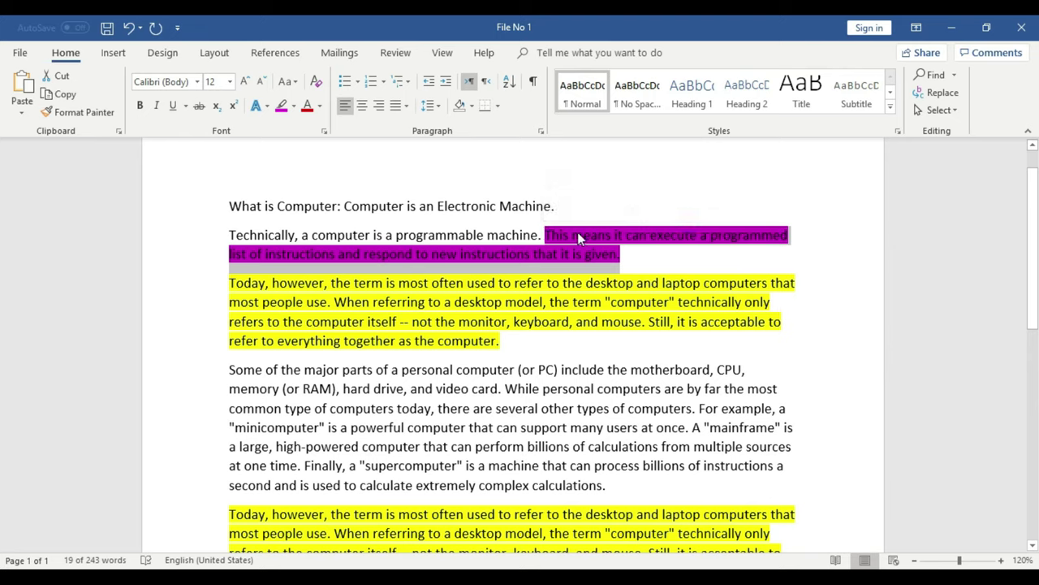
Copy the magenta sentence and paste it as a new paragraph at the document end.
right_click(573, 237)
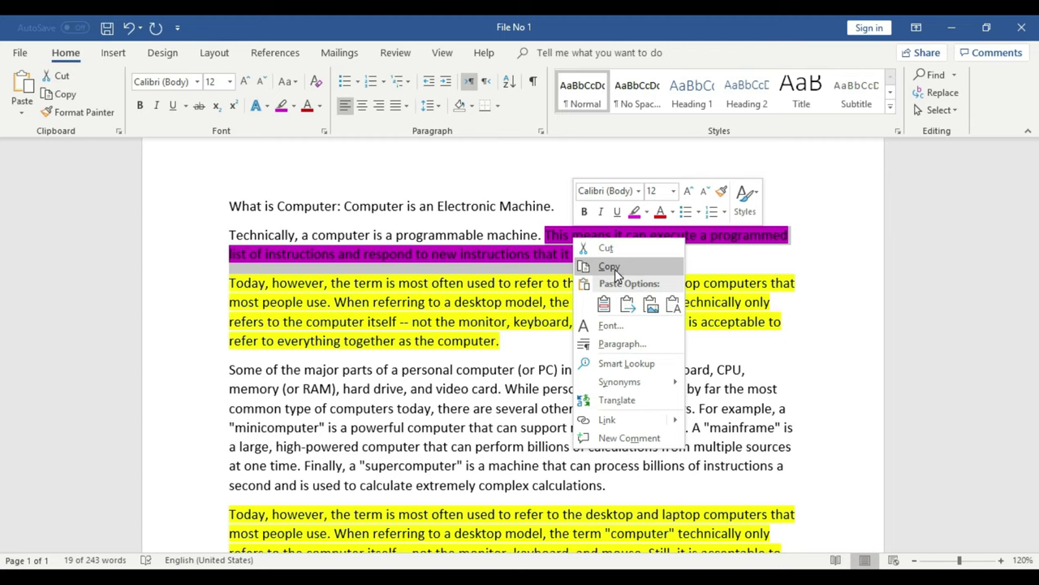
left_click(609, 266)
scroll(610, 262, "down", 3)
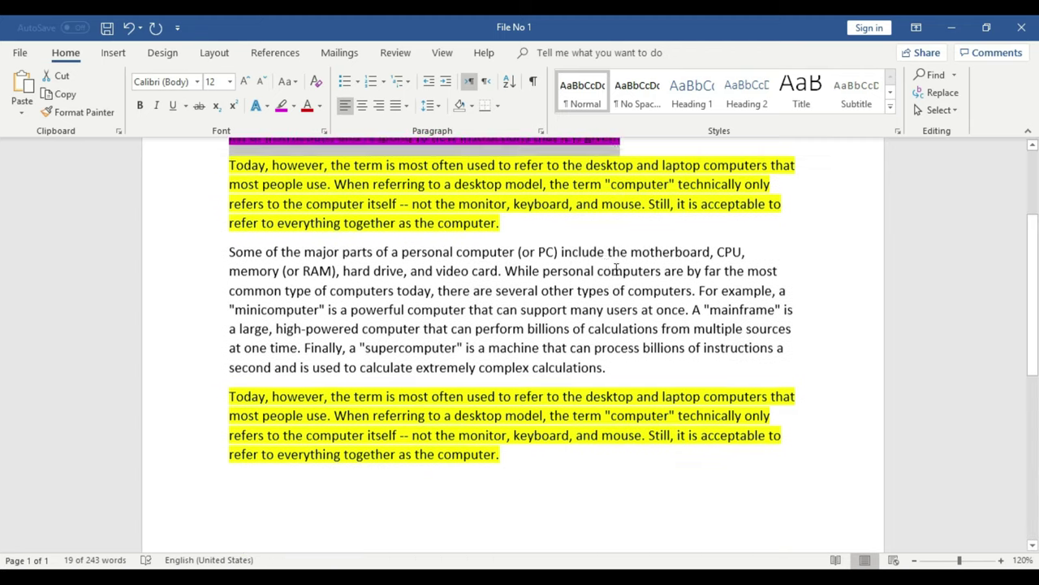
left_click(517, 447)
key("Return")
right_click(339, 469)
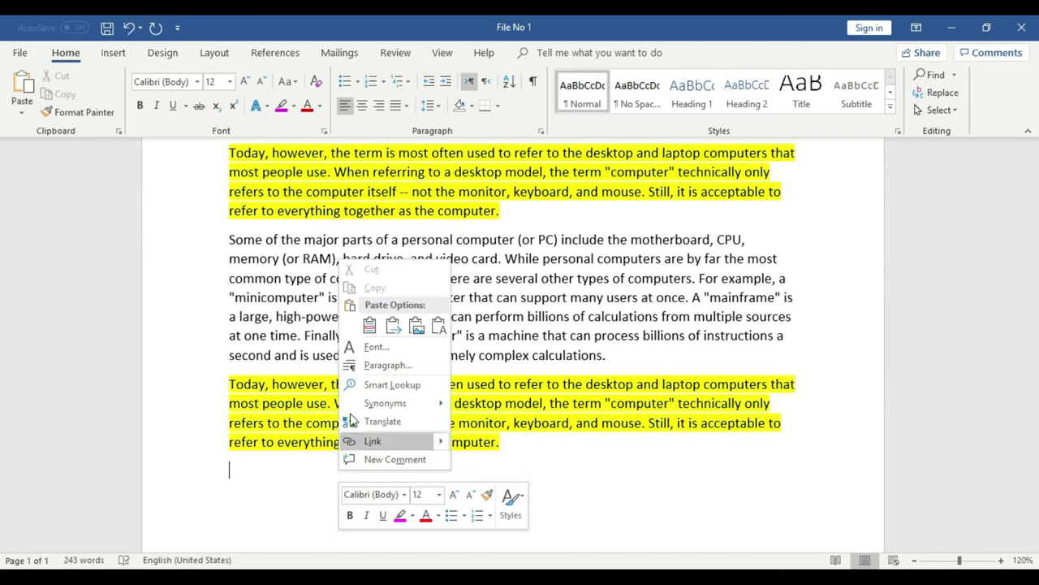
left_click(369, 324)
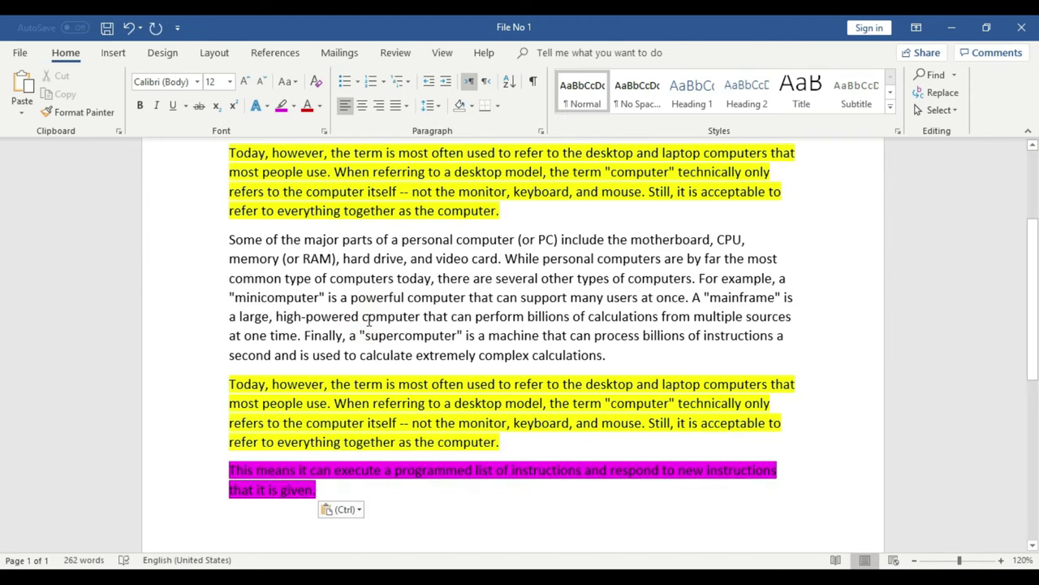
Reselect the magenta sentence in the second paragraph.
scroll(419, 355, "up", 3)
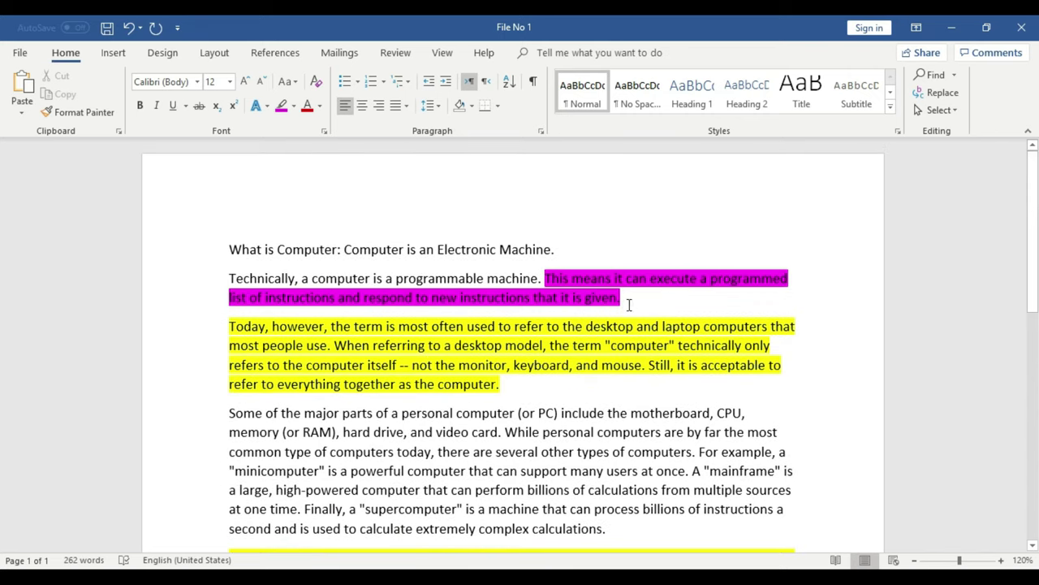
left_click_drag(620, 298, 545, 279)
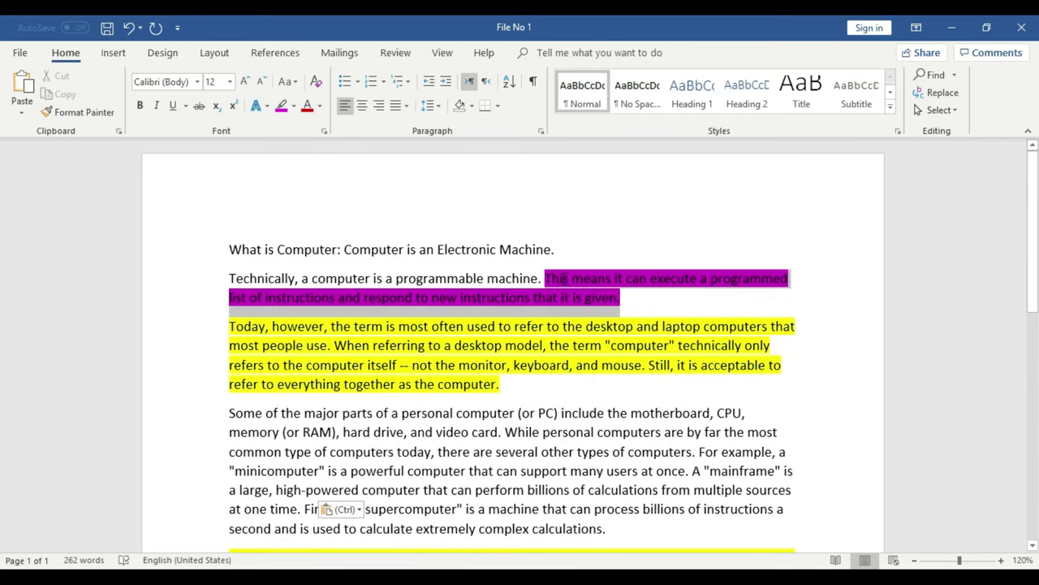
right_click(561, 277)
left_click(706, 300)
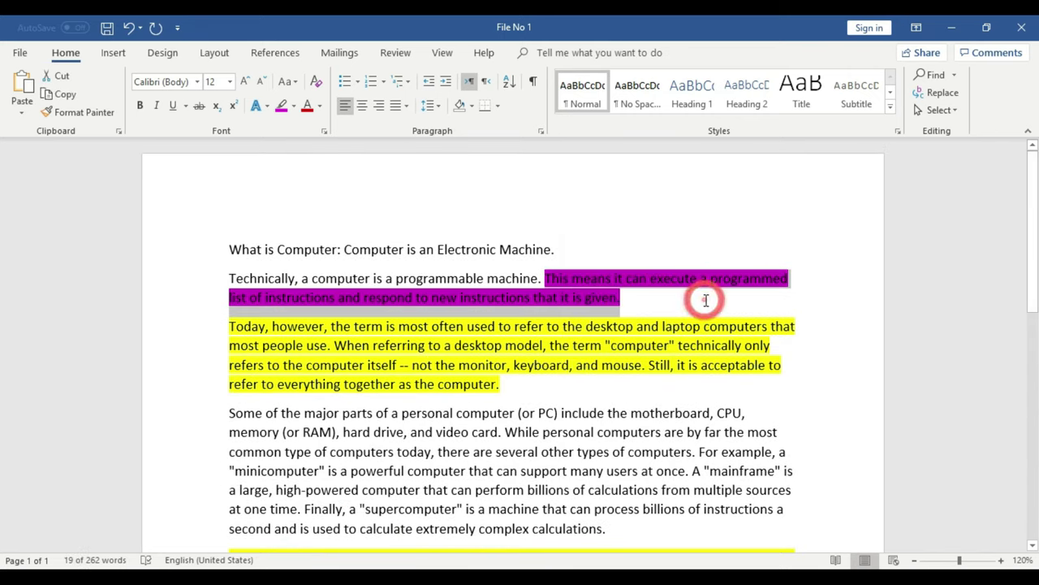
left_click(705, 301)
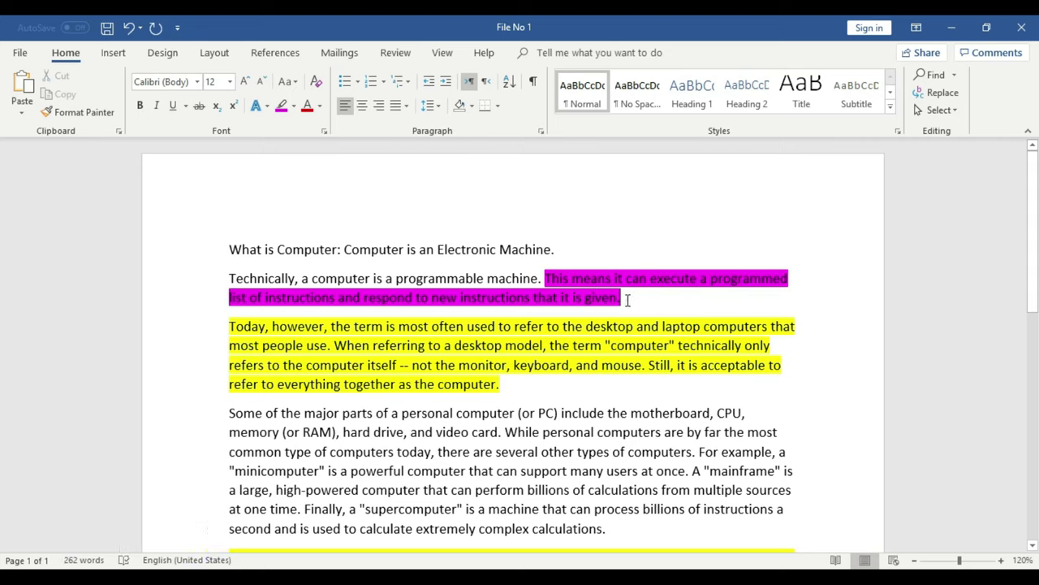
left_click_drag(622, 299, 548, 279)
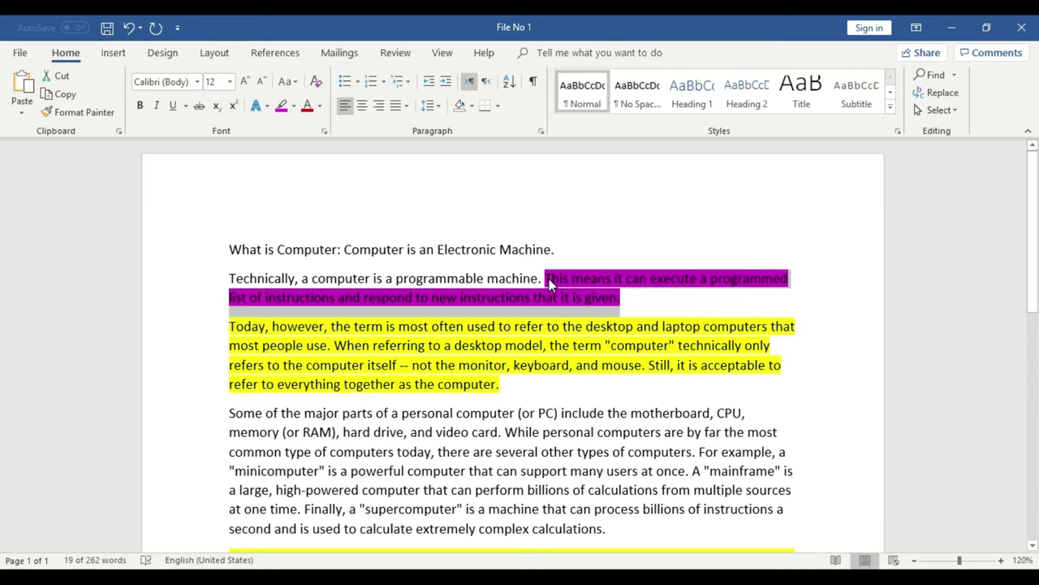
left_click_drag(549, 279, 589, 361)
Paste a second copy of the magenta sentence on the empty last line, keeping source formatting.
left_click(374, 365)
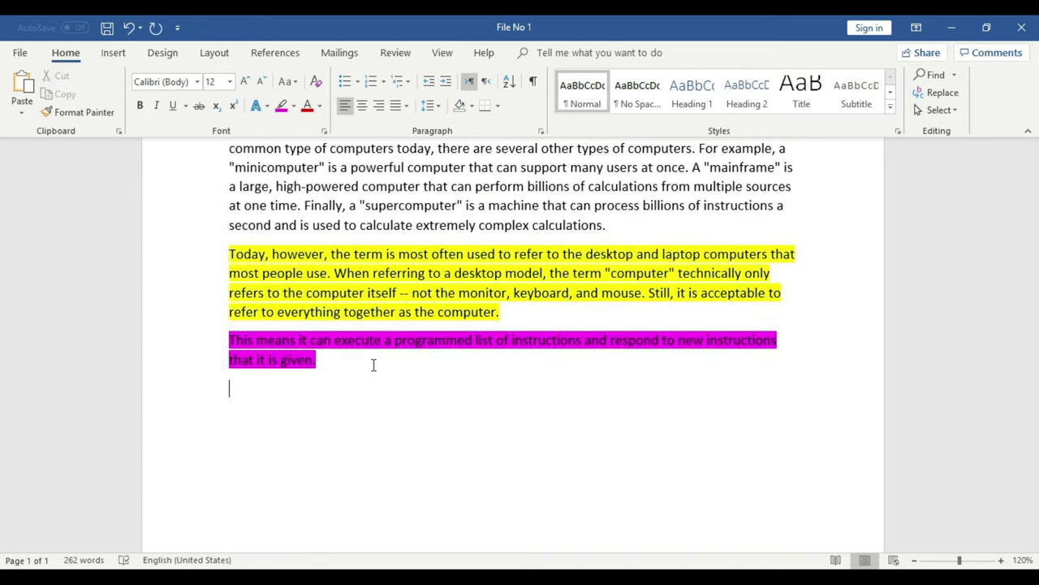
key("ctrl+v")
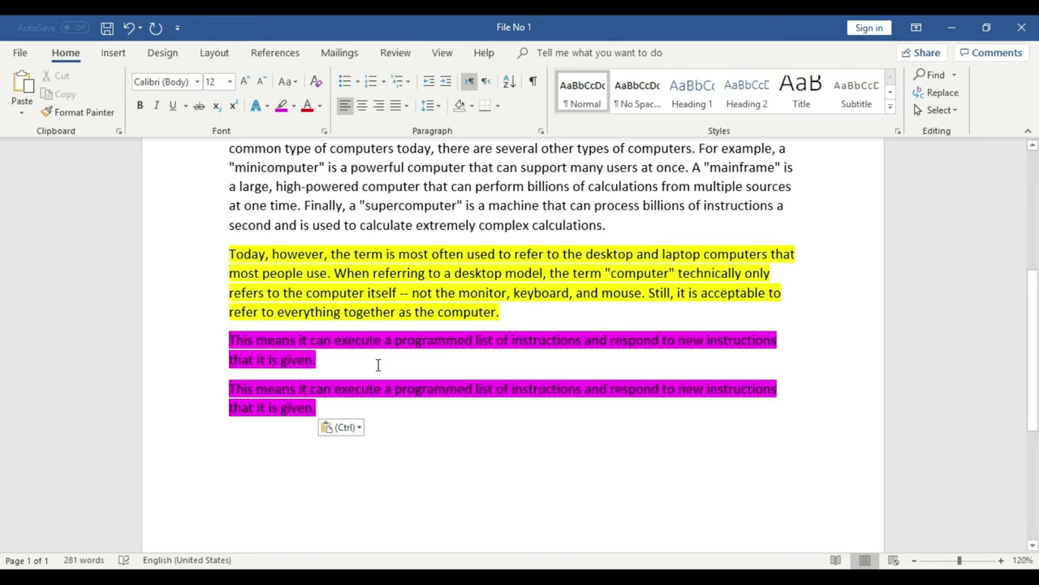
key("ctrl+z")
right_click(284, 390)
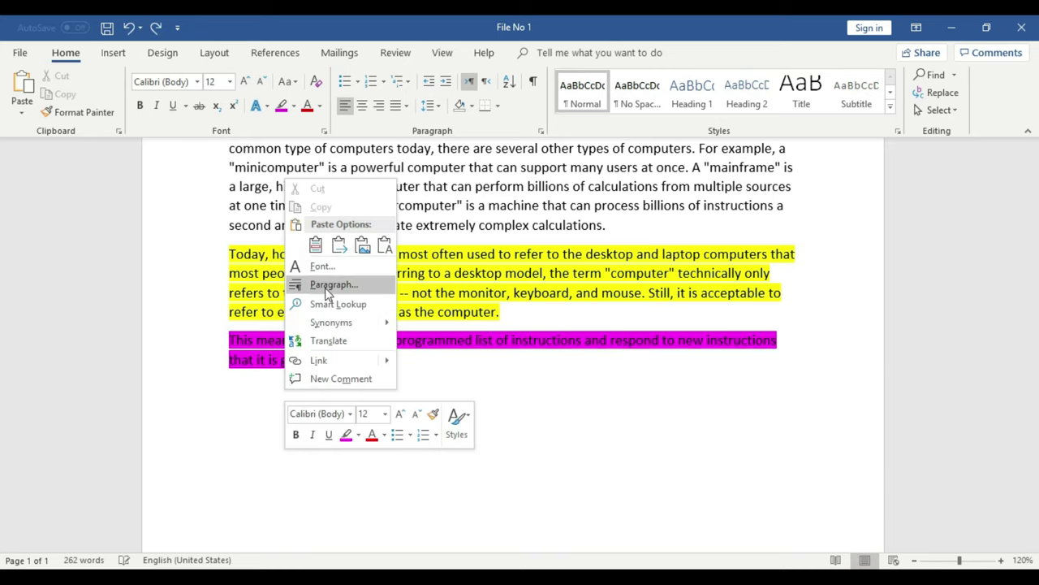
left_click(318, 245)
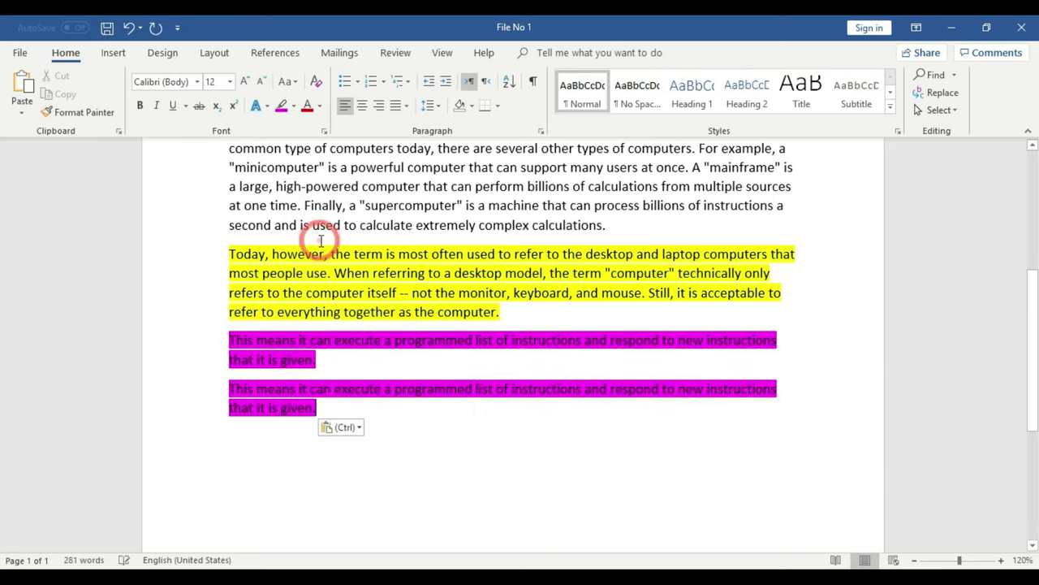
key("ctrl+z")
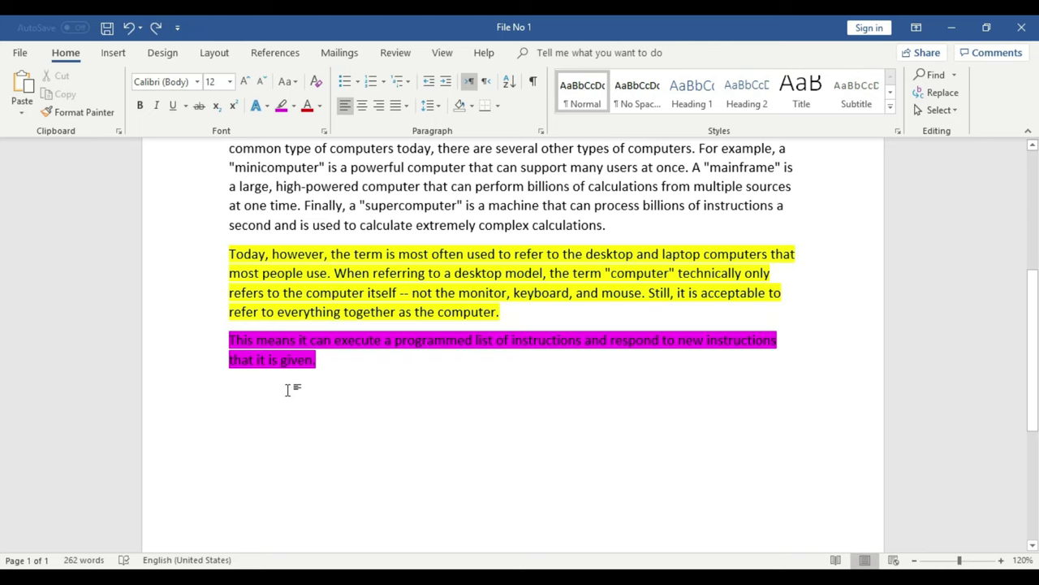
key("ctrl+v")
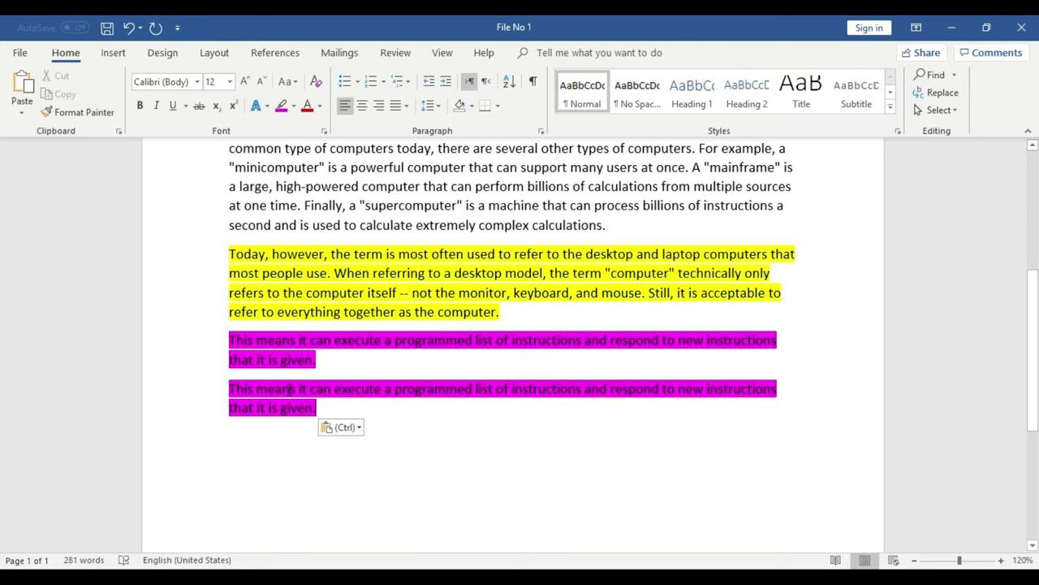
Try selecting the 'Some of the major parts' and 'Today, however' paragraphs.
scroll(289, 389, "up", 1)
scroll(301, 402, "up", 2)
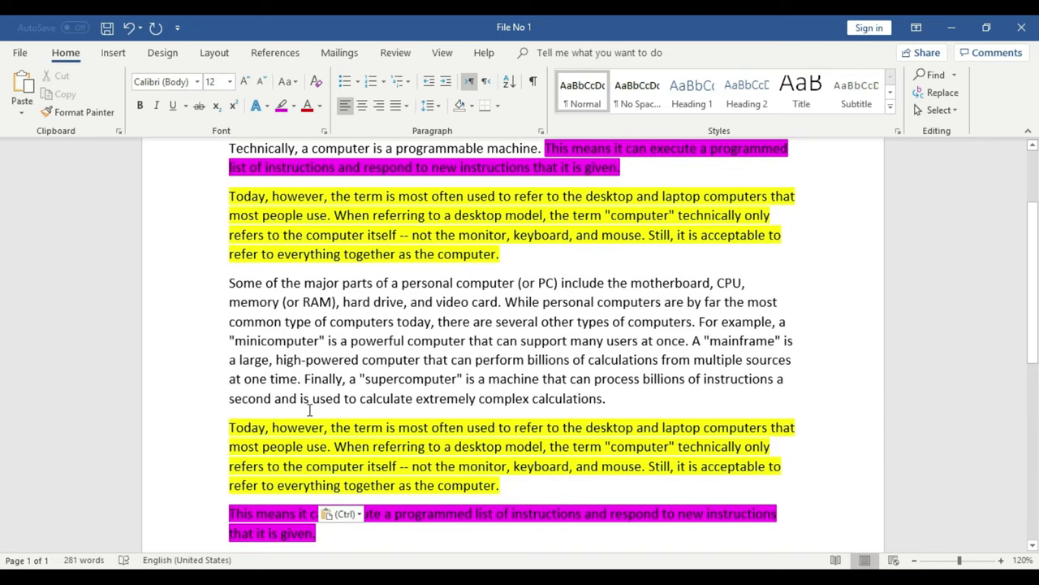
scroll(308, 410, "up", 2)
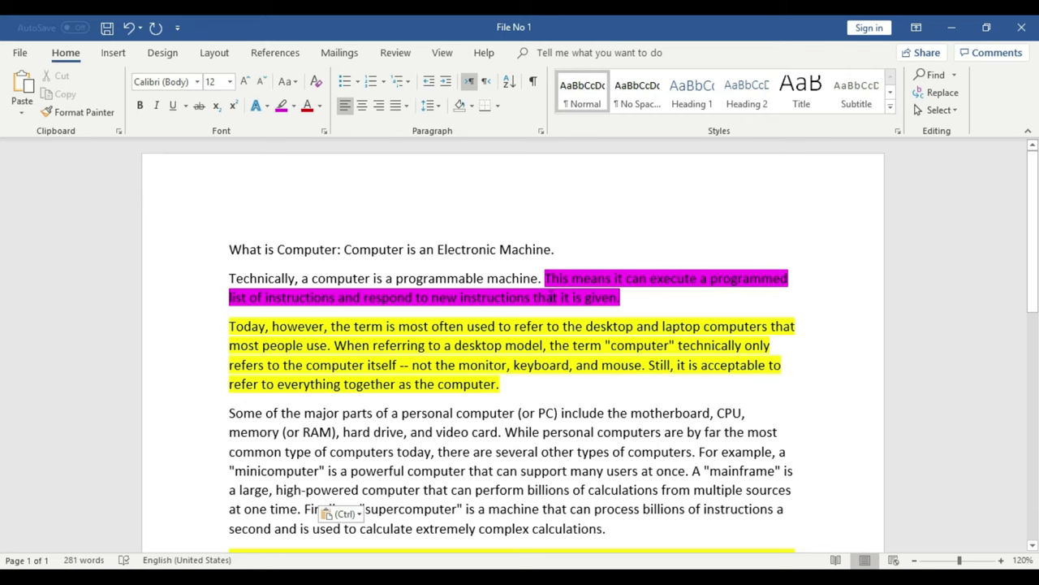
scroll(560, 301, "down", 2)
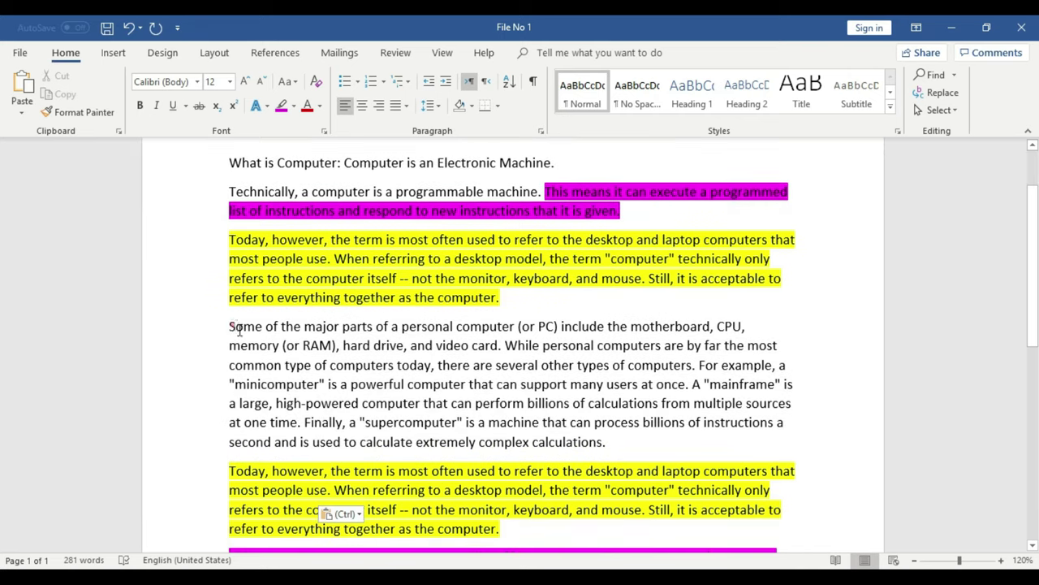
left_click_drag(240, 329, 605, 442)
left_click(591, 402)
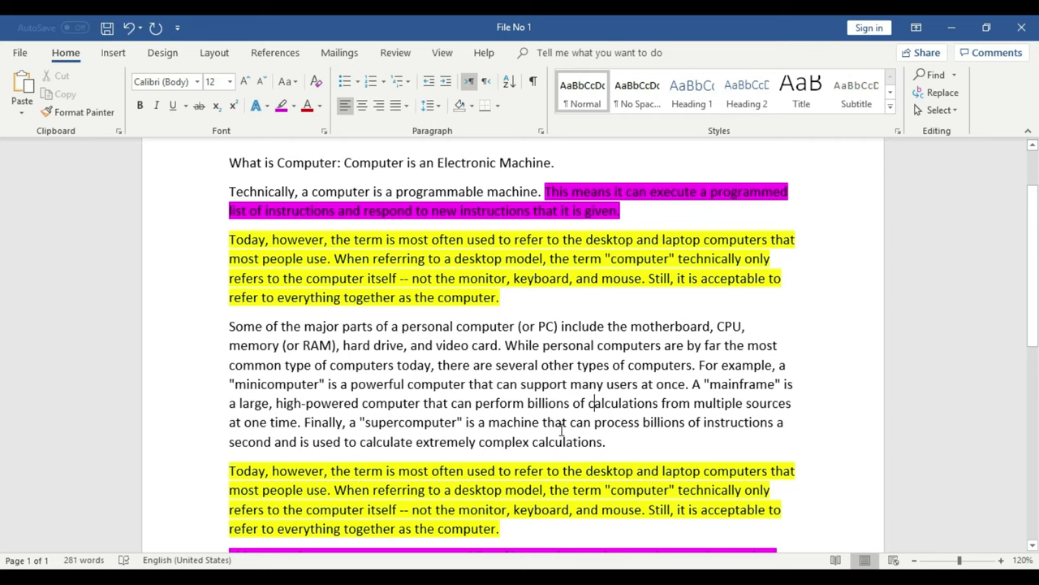
scroll(562, 429, "up", 1)
mouse_move(229, 283)
left_mouse_down()
mouse_move(439, 288)
mouse_move(506, 347)
left_mouse_up()
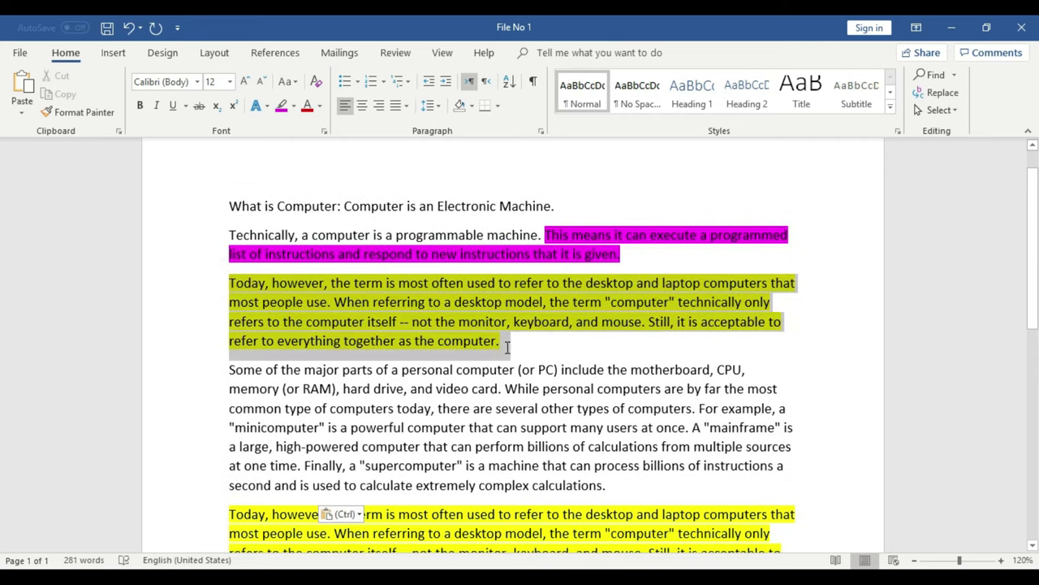
left_click(490, 349)
scroll(488, 345, "down", 3)
scroll(491, 343, "up", 3)
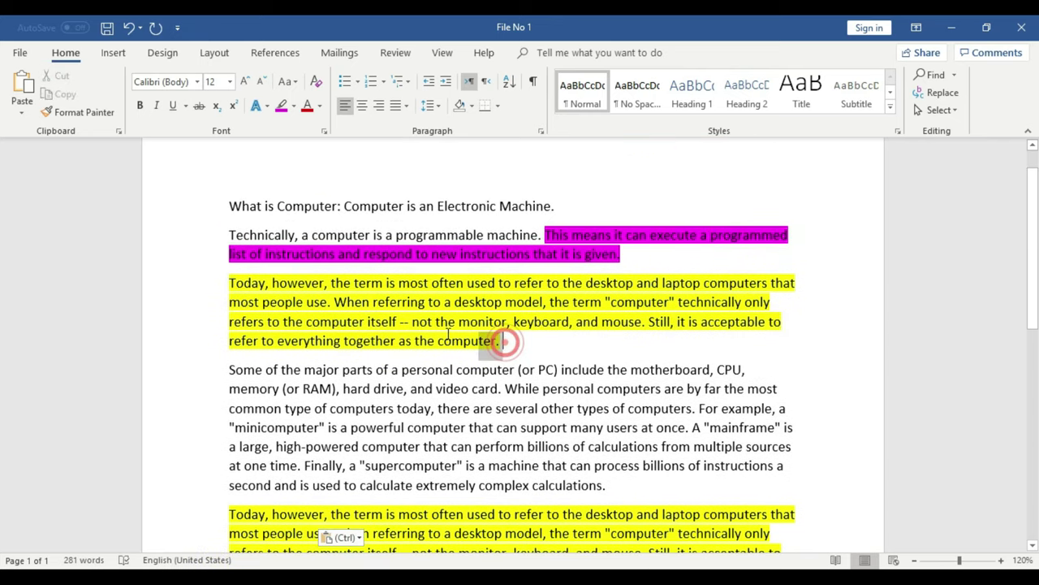
Copy the first yellow 'Today, however' paragraph.
left_click_drag(506, 342, 245, 282)
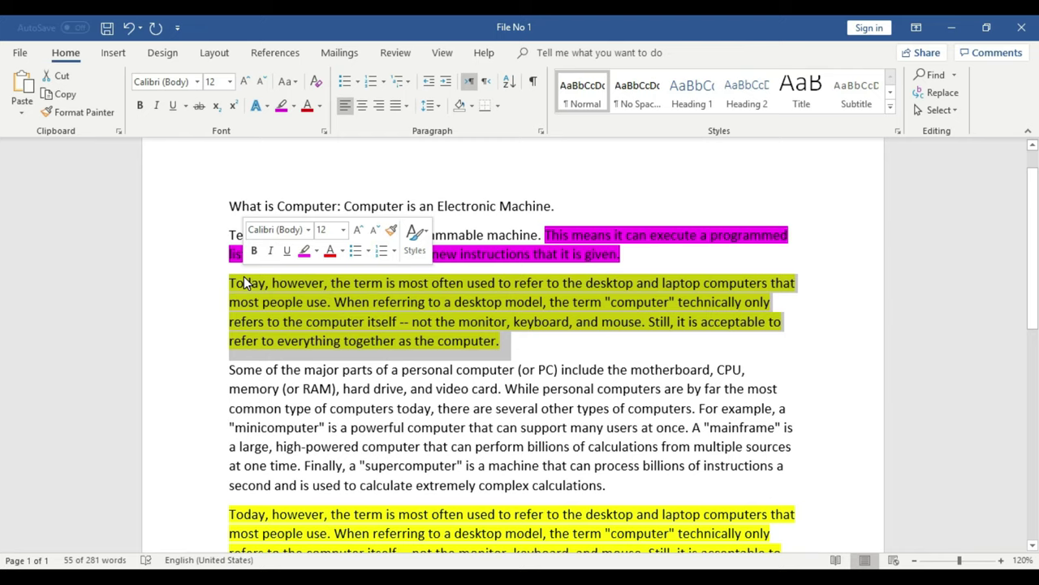
right_click(421, 308)
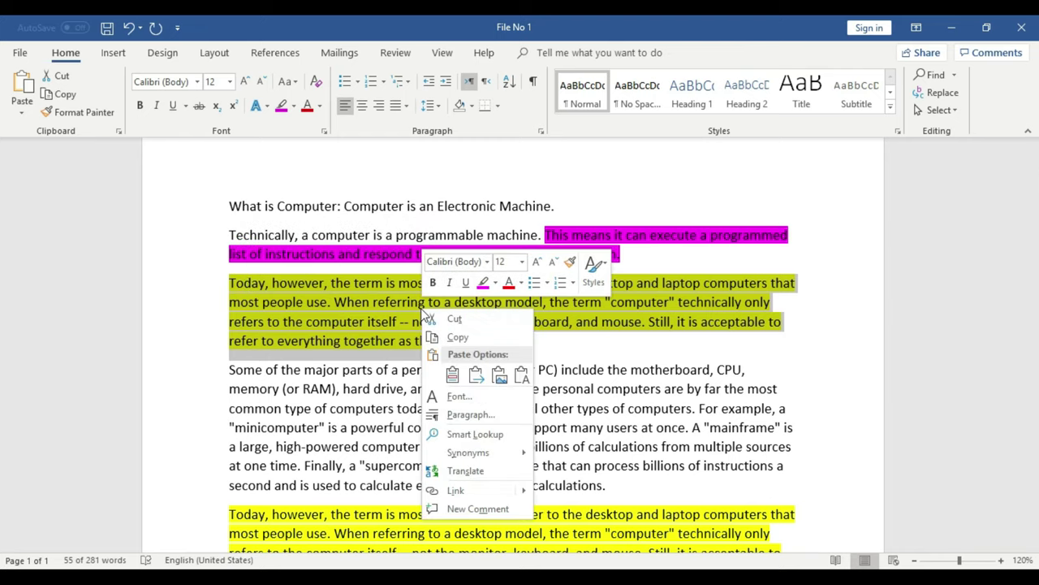
left_click(374, 349)
left_click_drag(502, 342, 231, 283)
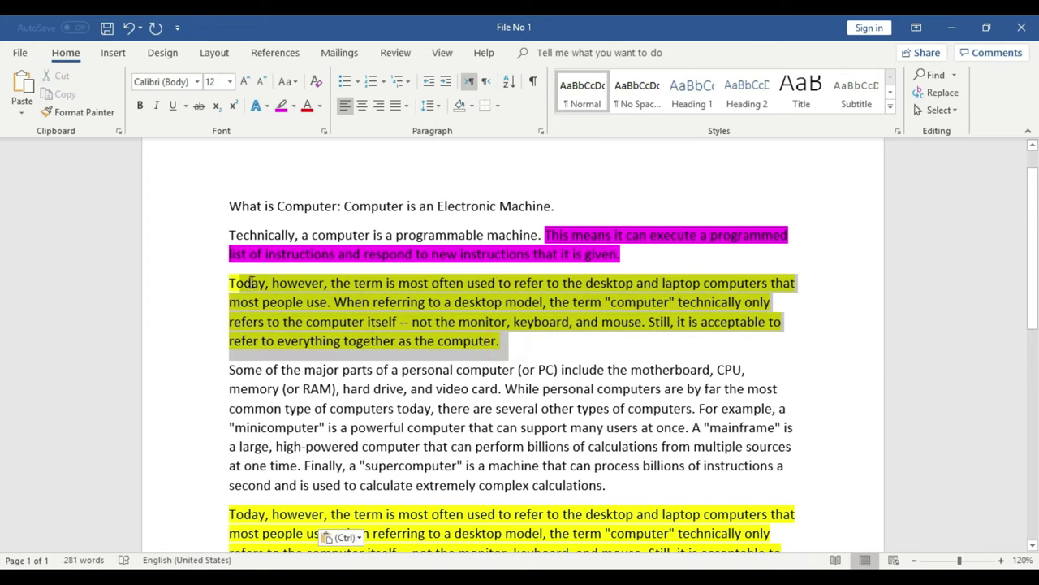
right_click(382, 302)
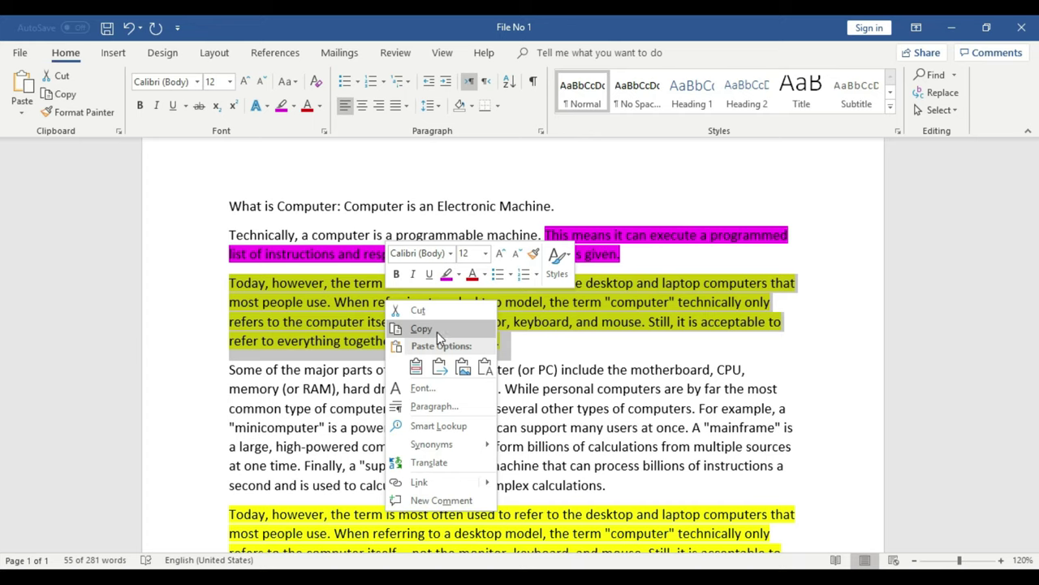
left_click(437, 331)
left_click(503, 341)
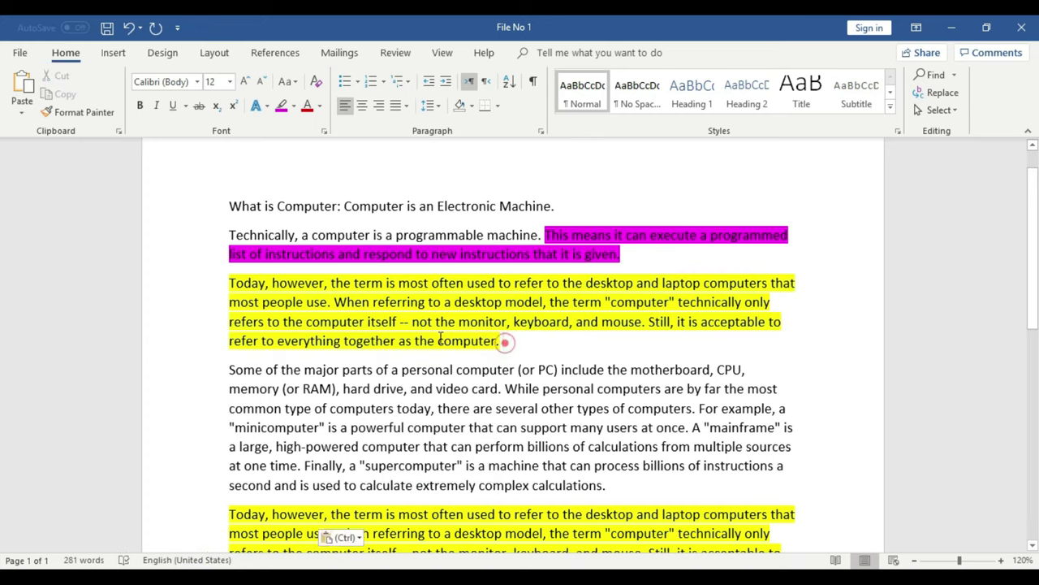
left_click_drag(502, 342, 231, 284)
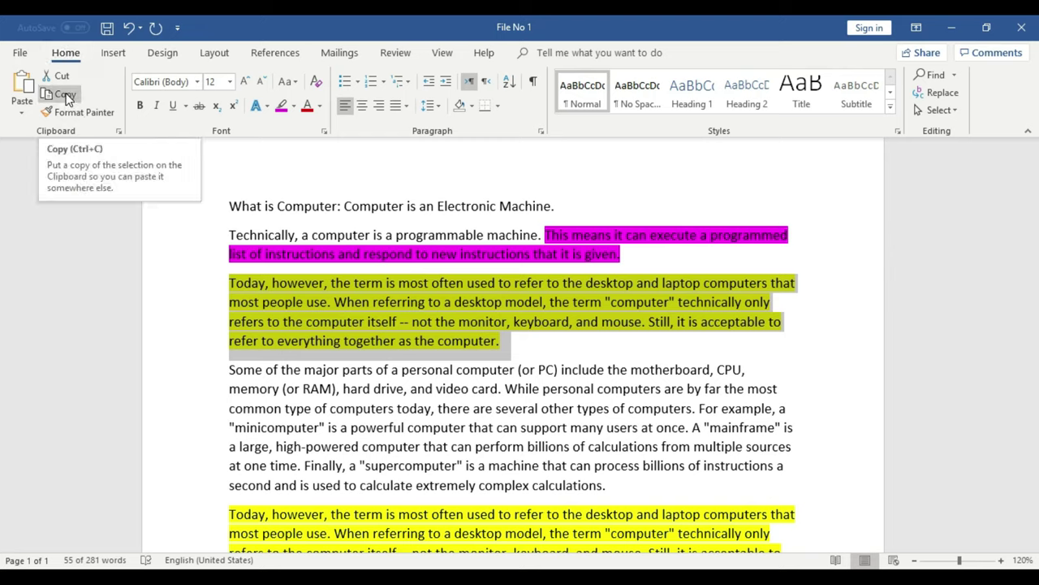
left_click(67, 96)
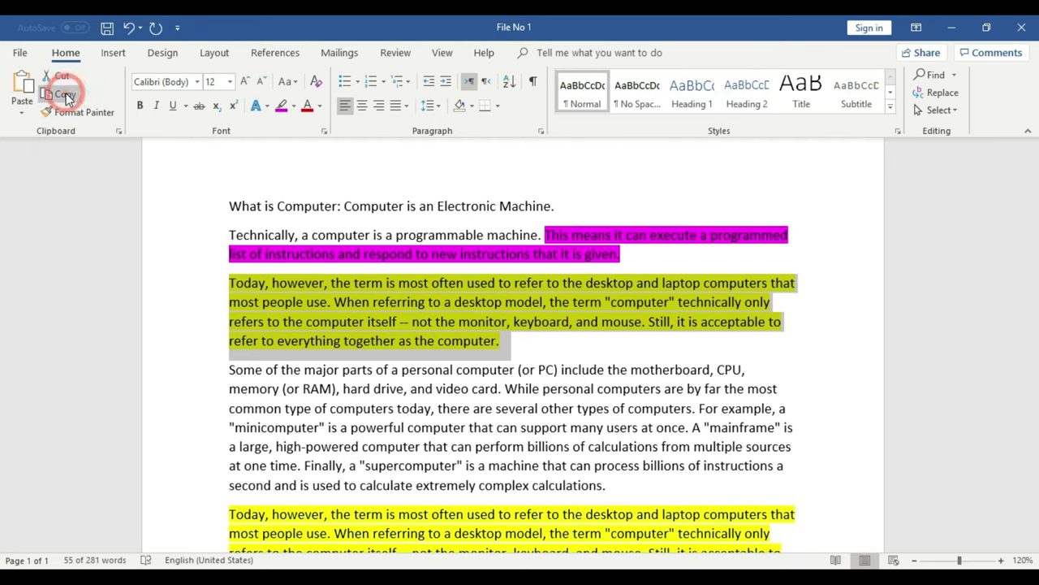
Paste the yellow paragraph below the pink paragraphs, then undo the paste.
scroll(406, 325, "down", 3)
scroll(429, 387, "down", 2)
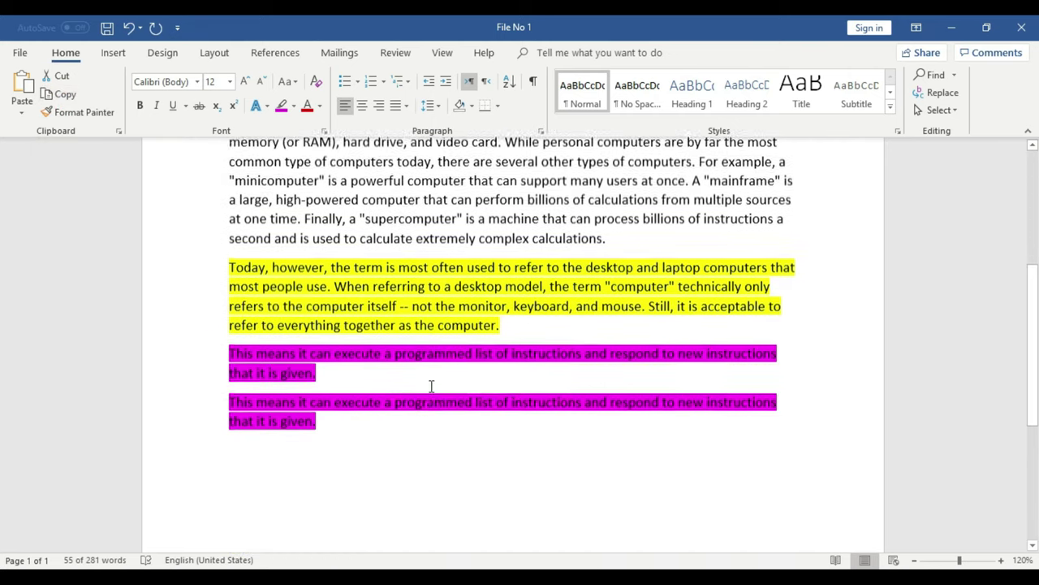
left_click(334, 370)
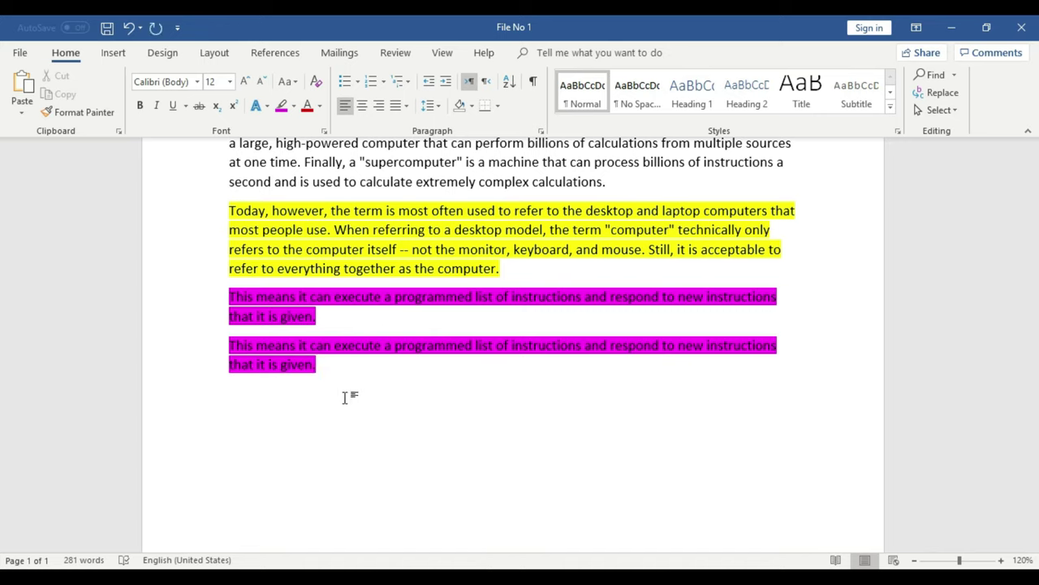
right_click(301, 406)
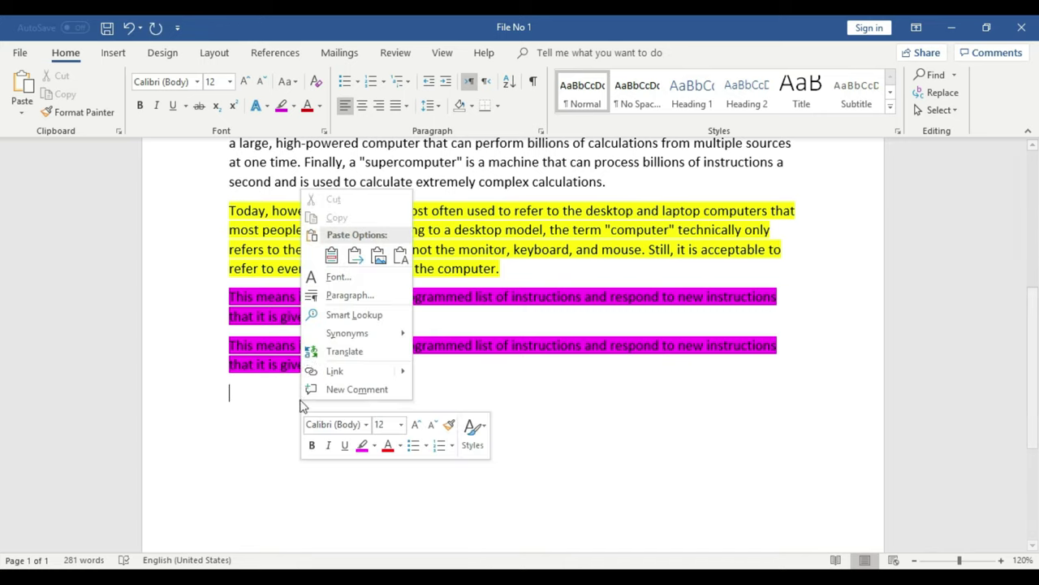
left_click(331, 257)
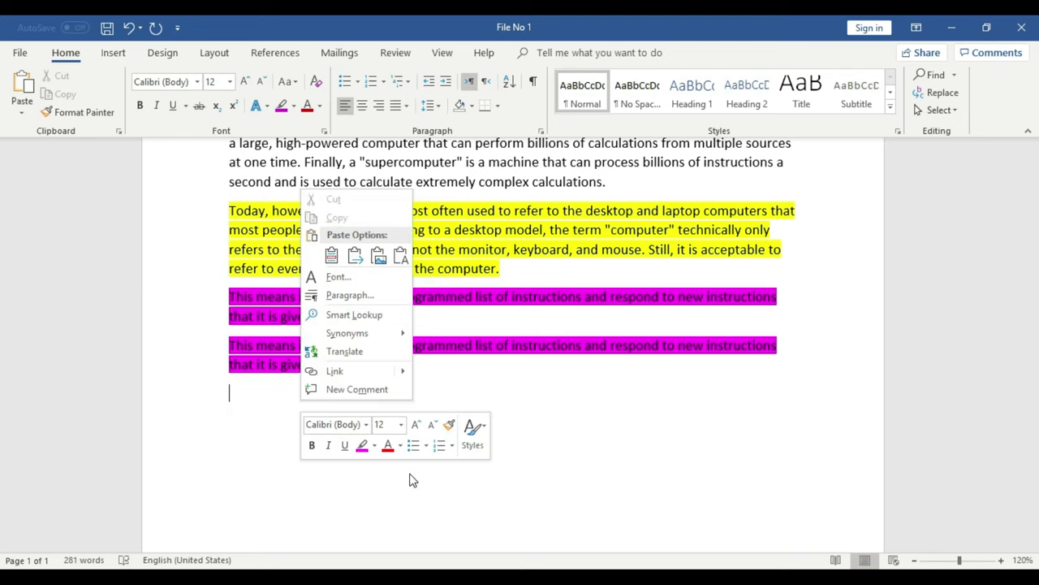
left_click(262, 396)
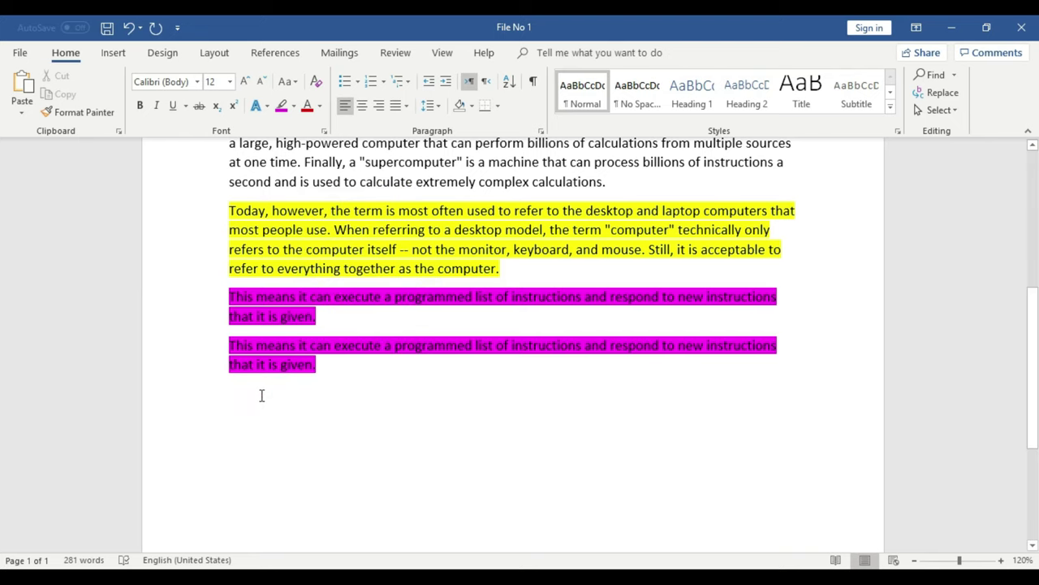
key("ctrl+v")
key("ctrl+z")
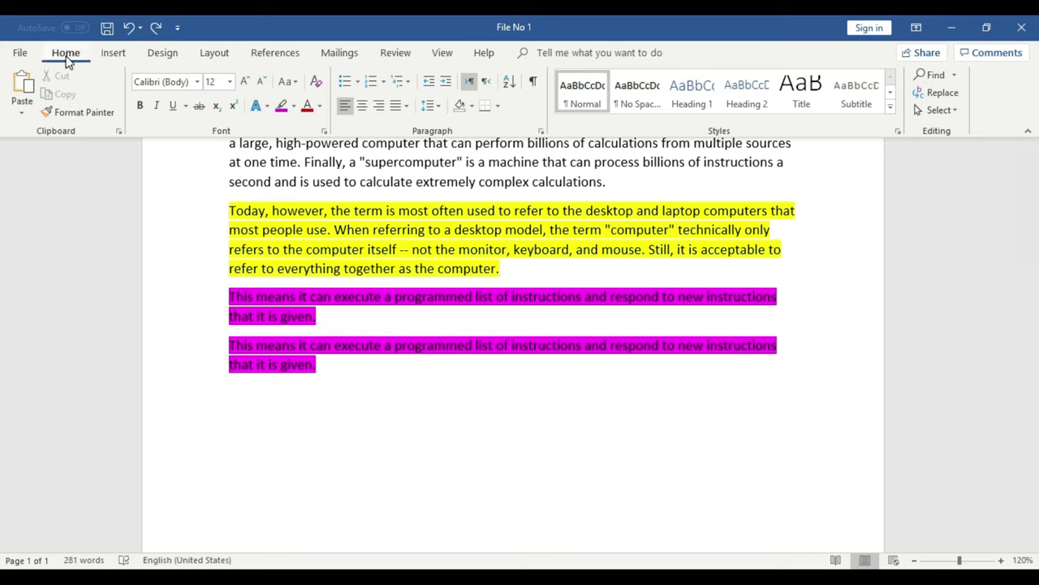
Paste the copied yellow paragraph after the two pink paragraphs.
left_click(22, 85)
scroll(378, 337, "up", 1)
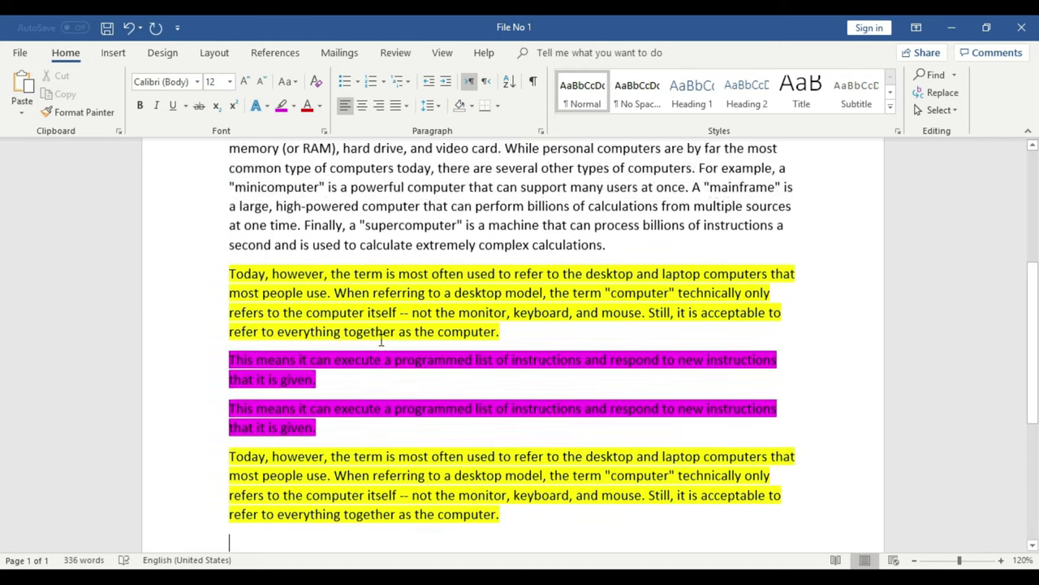
scroll(297, 268, "up", 4)
left_click(221, 233)
scroll(415, 414, "down", 3)
scroll(416, 414, "down", 2)
scroll(415, 414, "down", 1)
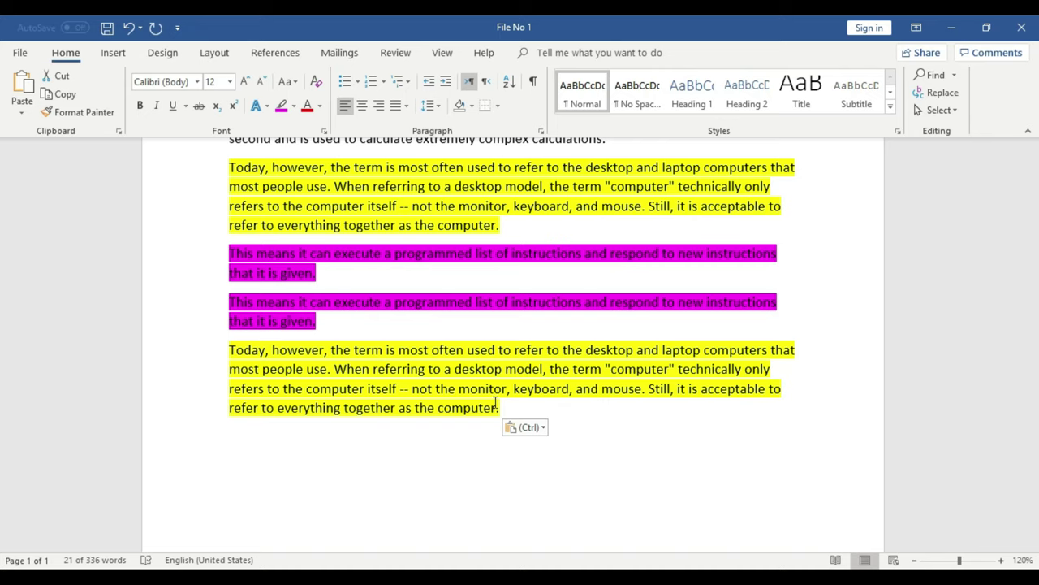
Paste an extra yellow copy on the empty last line, undo it, and return to the top.
left_click(425, 452)
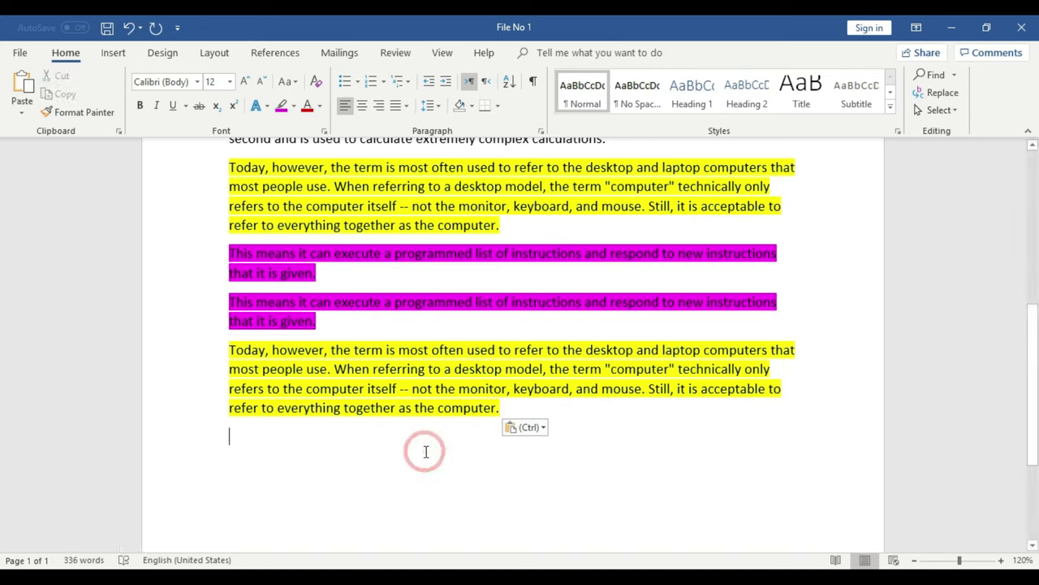
right_click(426, 455)
left_click(351, 430)
right_click(352, 430)
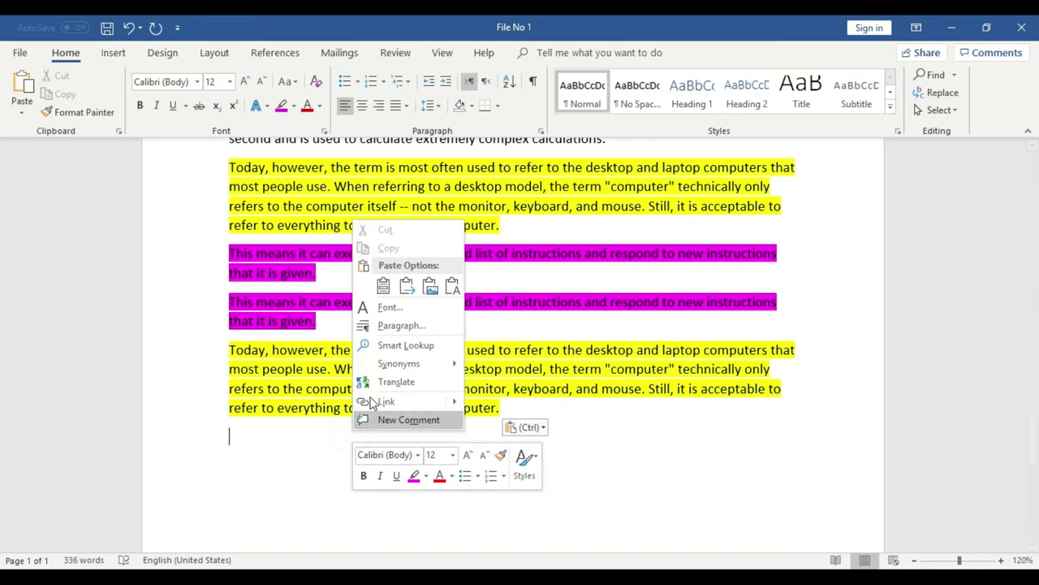
left_click(285, 430)
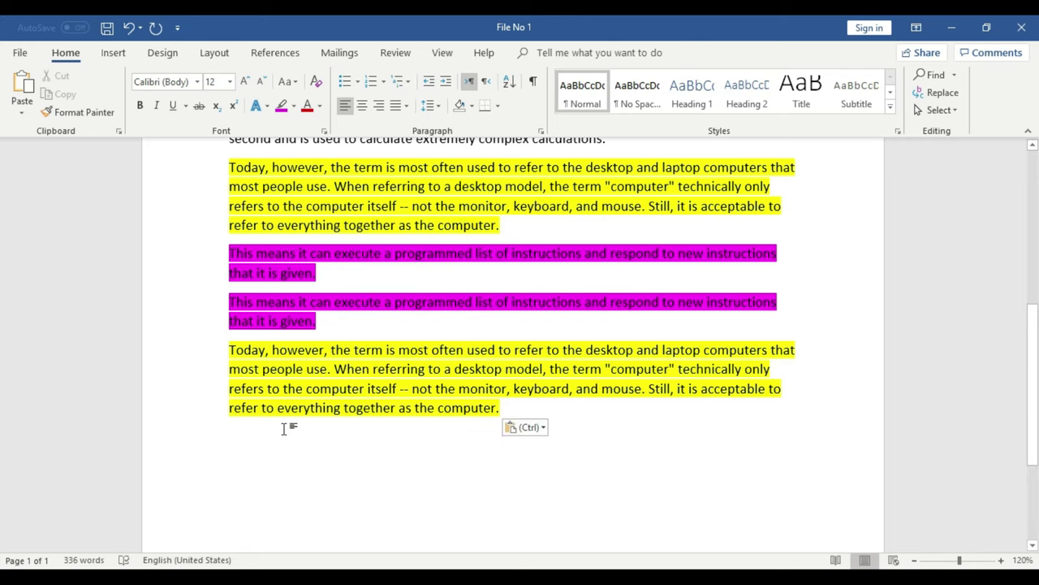
key("ctrl+v")
key("ctrl+z")
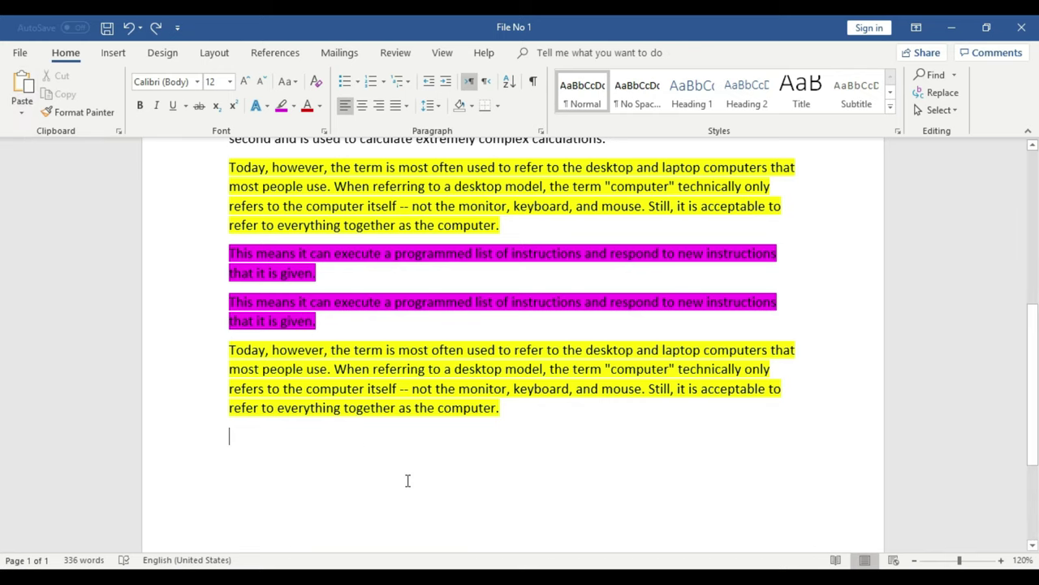
scroll(409, 481, "up", 2)
scroll(409, 481, "up", 3)
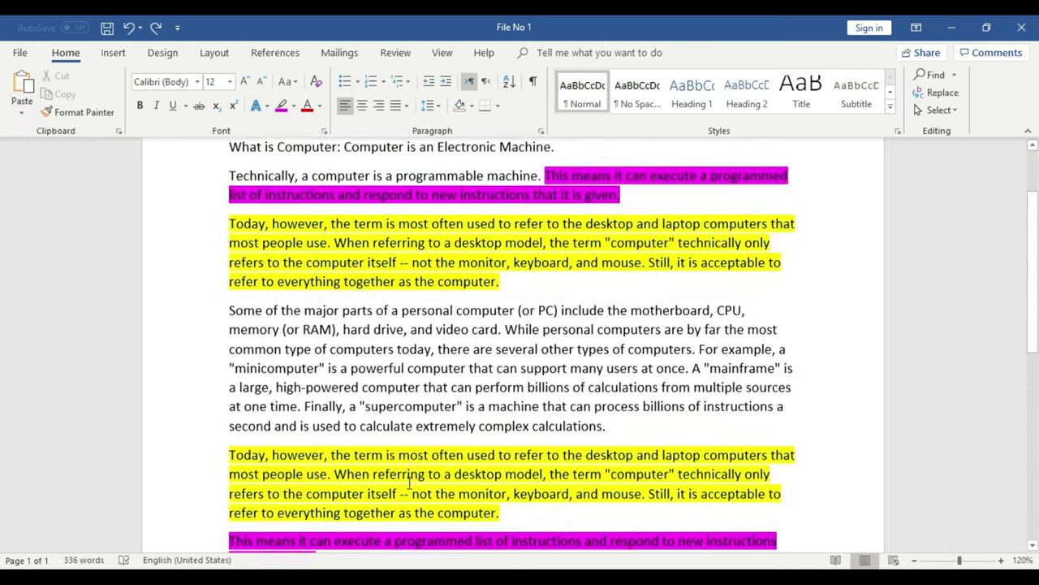
scroll(438, 425, "up", 1)
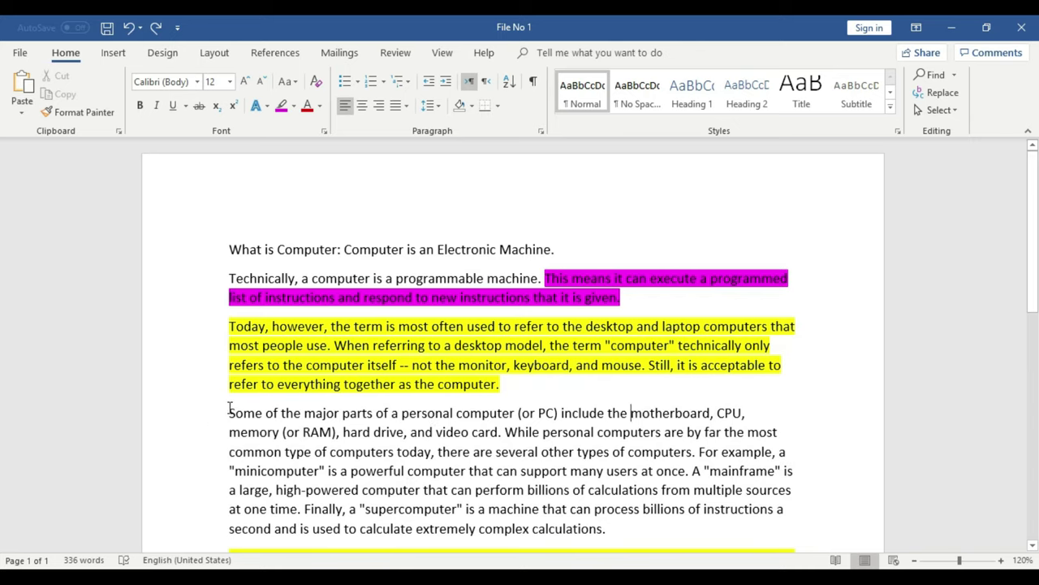
Turn the sentence 'Some of the major parts … video card.' red, leaving the highlight unchanged.
left_click_drag(228, 412, 509, 428)
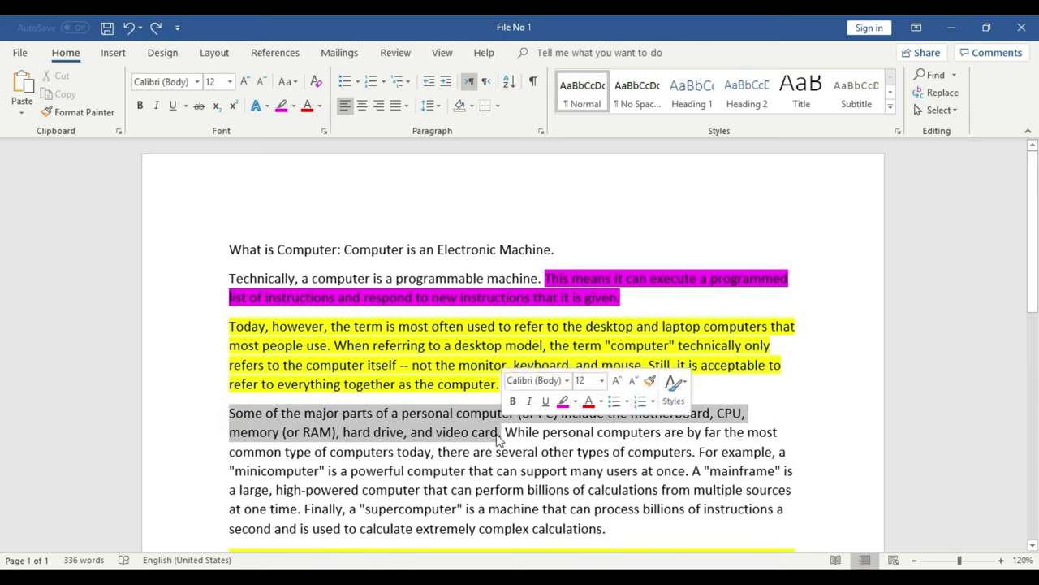
right_click(473, 437)
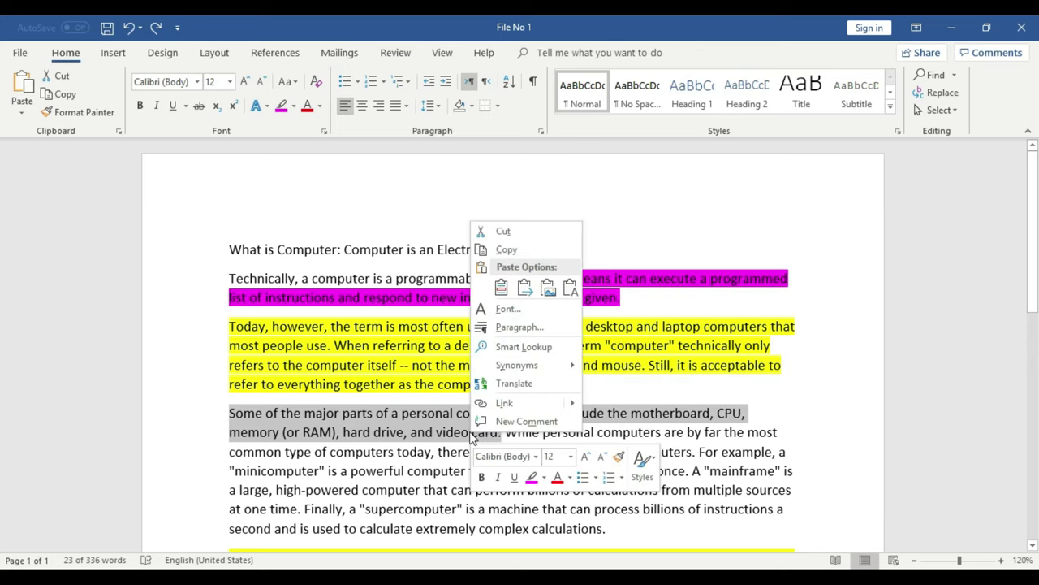
left_click(478, 451)
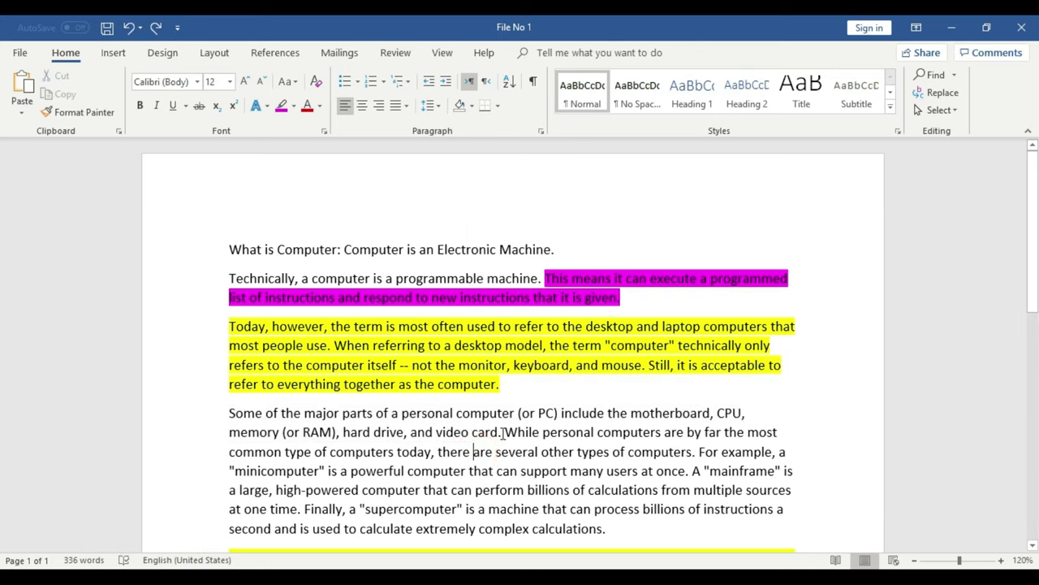
left_click_drag(503, 432, 227, 414)
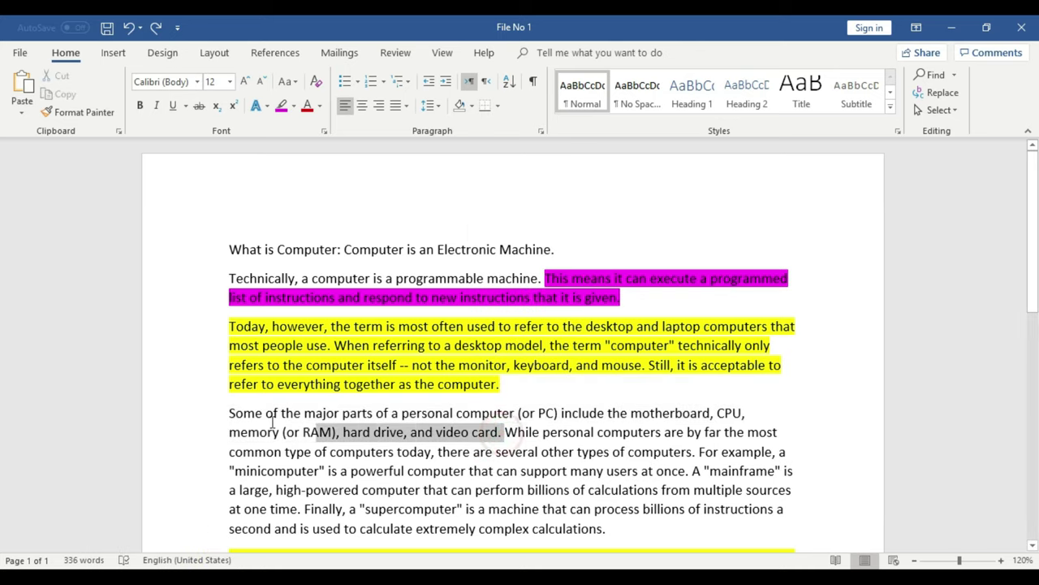
left_click(307, 105)
left_click(295, 107)
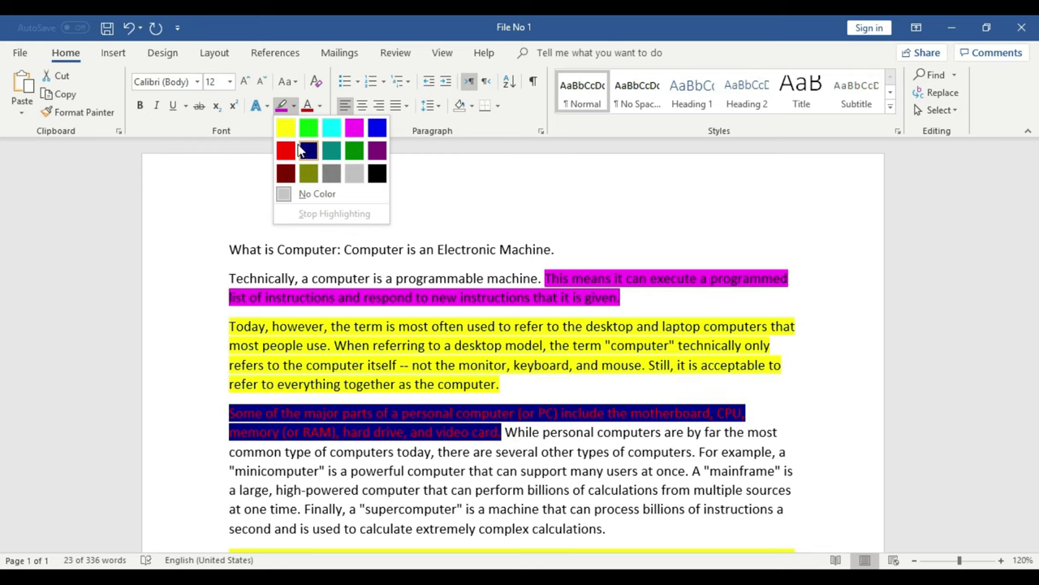
key("Escape")
left_click(557, 432)
Reselect the red 'Some of the major parts' sentence.
scroll(557, 435, "down", 5)
scroll(557, 480, "down", 4)
scroll(560, 480, "up", 4)
scroll(483, 297, "up", 1)
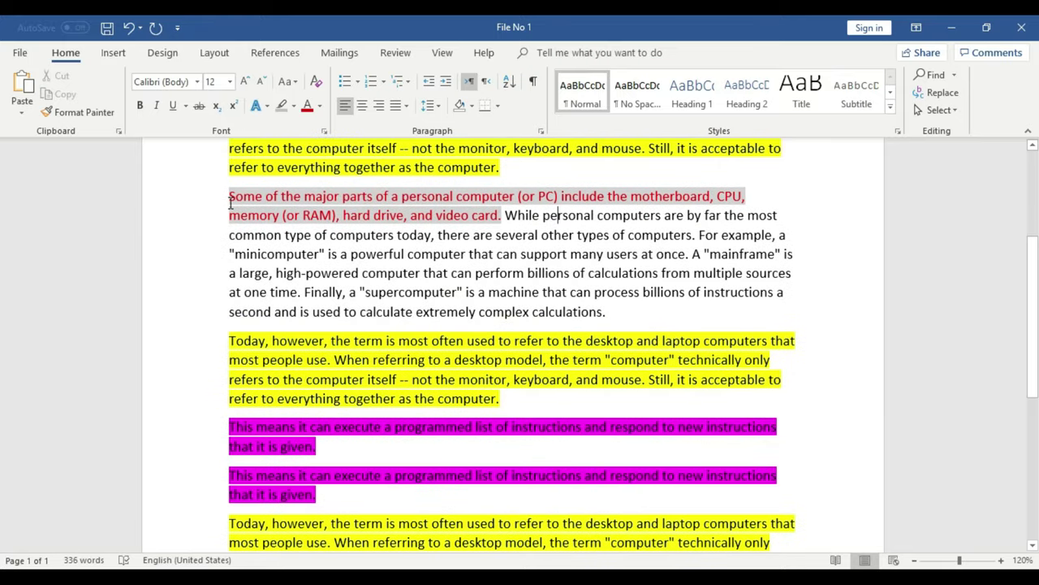
scroll(400, 277, "up", 1)
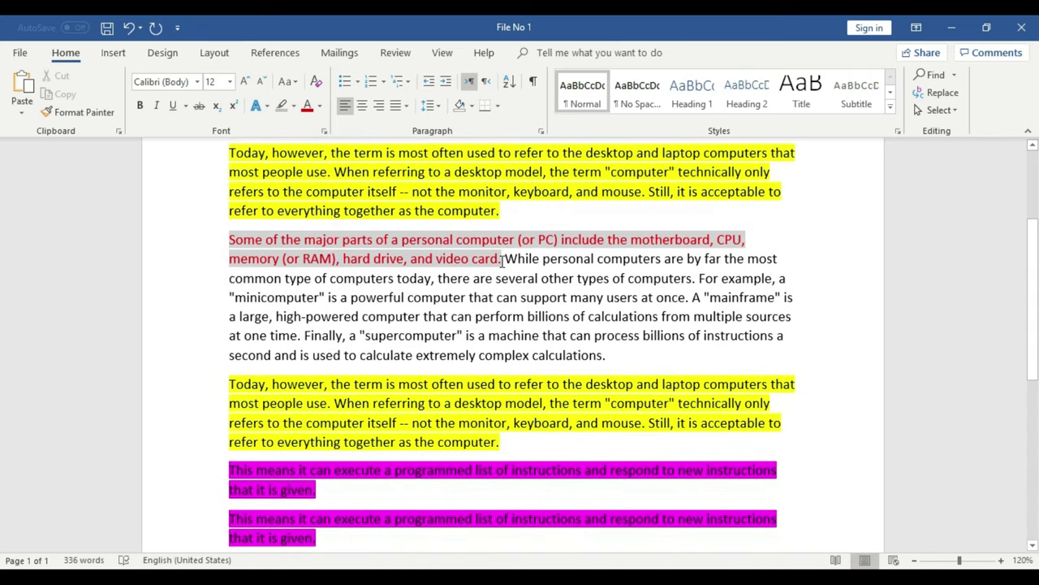
left_click_drag(501, 260, 229, 241)
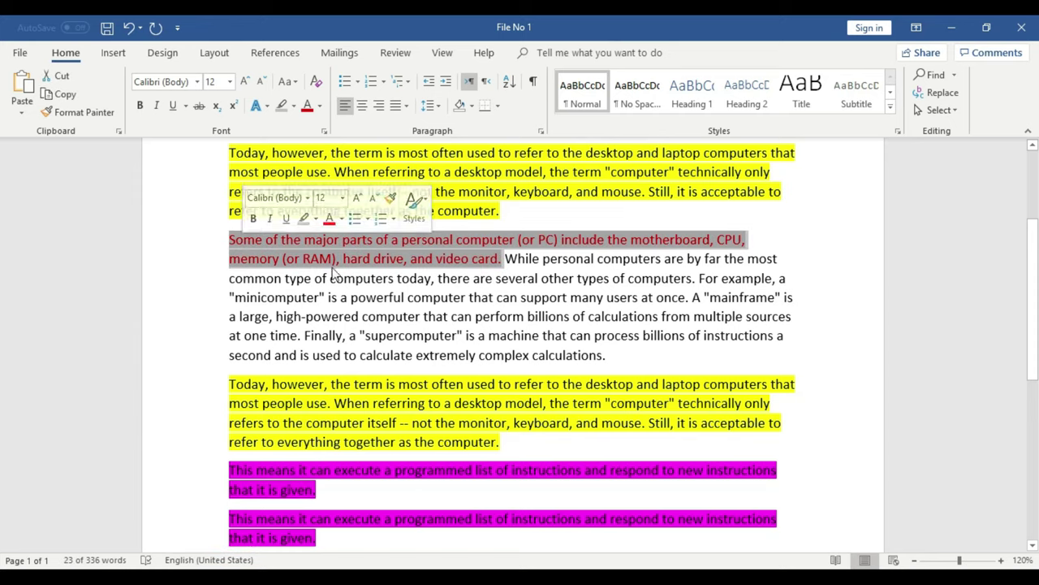
left_click(564, 291)
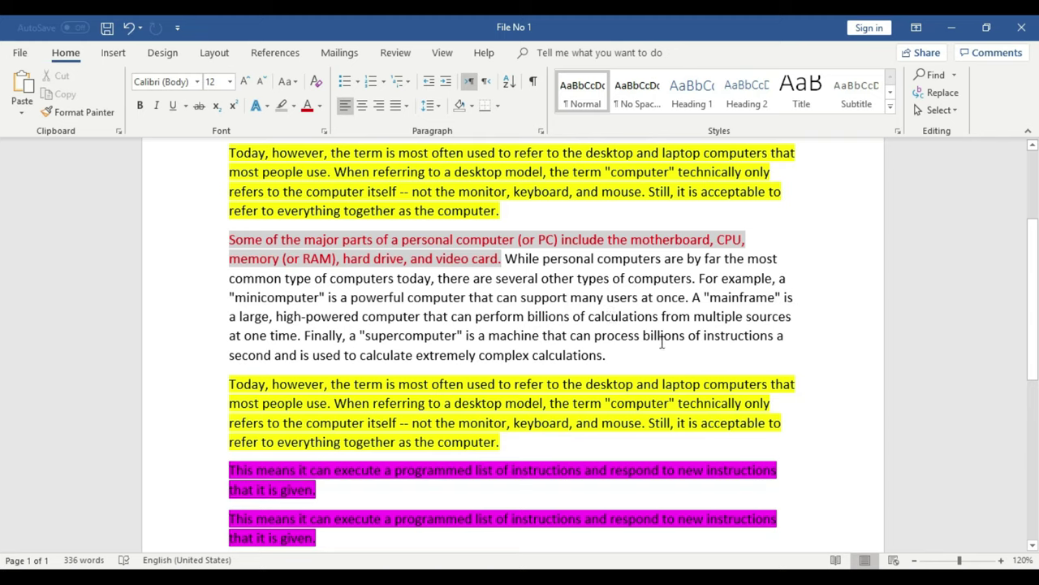
left_click_drag(504, 260, 231, 240)
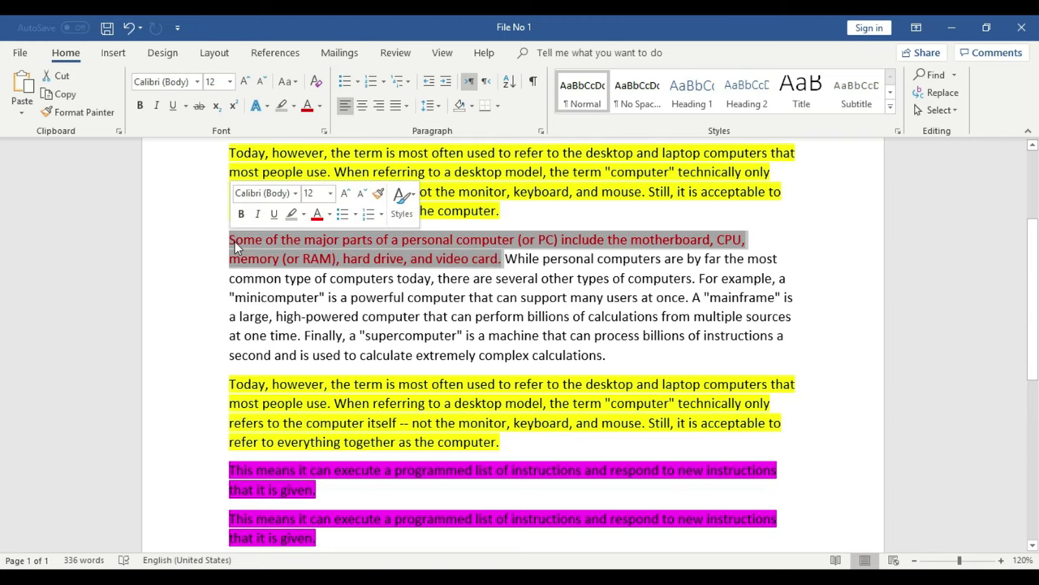
Select the 'Some of the major parts' paragraph, delete it, then undo the deletion.
scroll(441, 257, "down", 3)
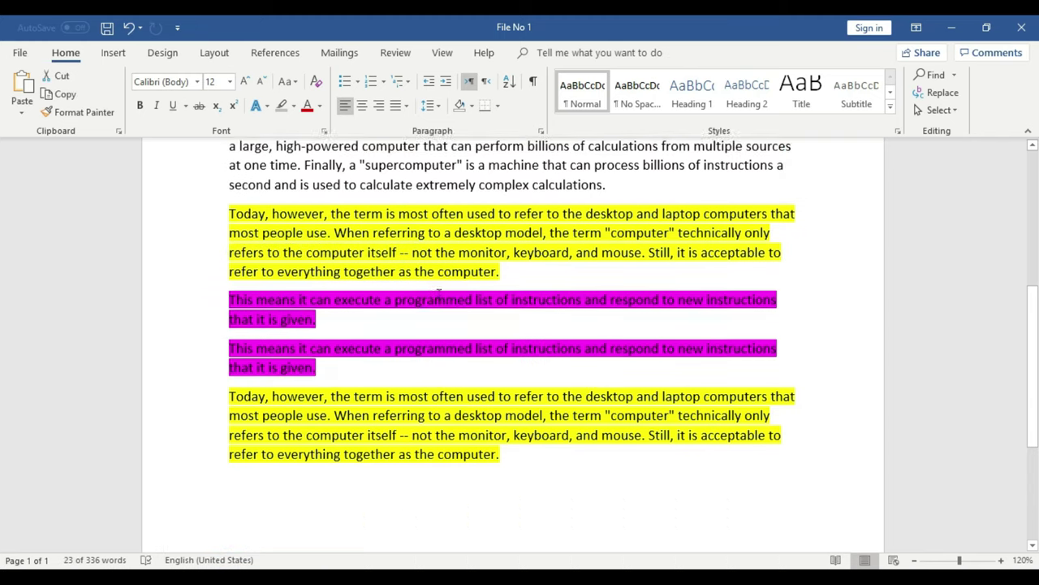
scroll(373, 483, "up", 4)
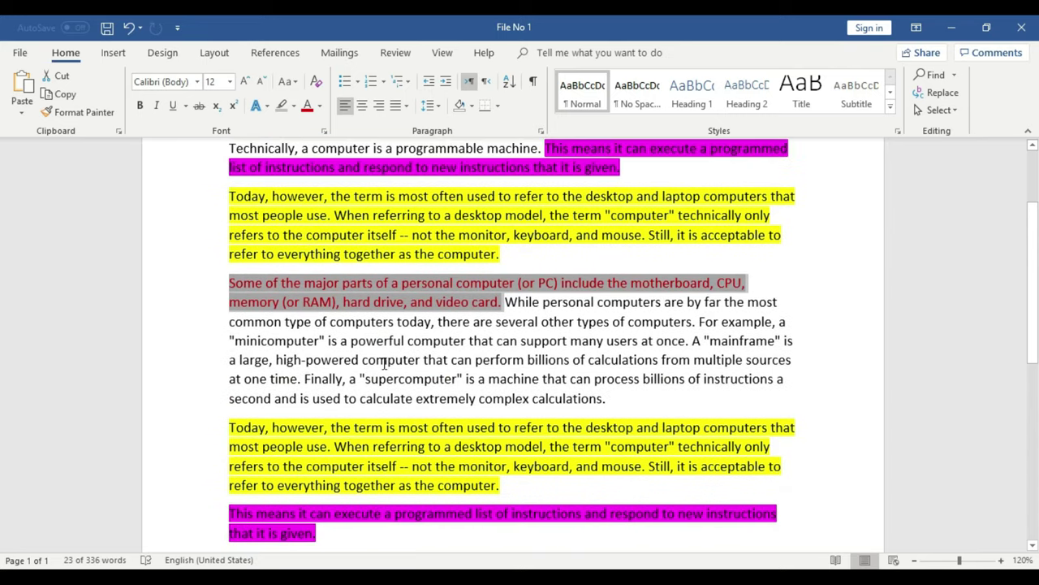
left_click(504, 335)
left_click(502, 303)
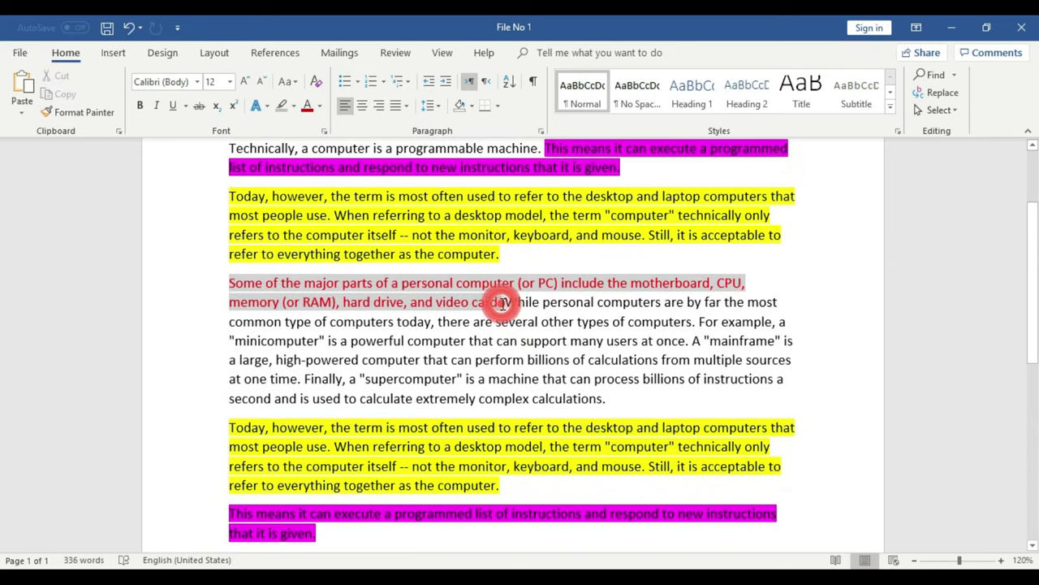
left_click(607, 400, "shift")
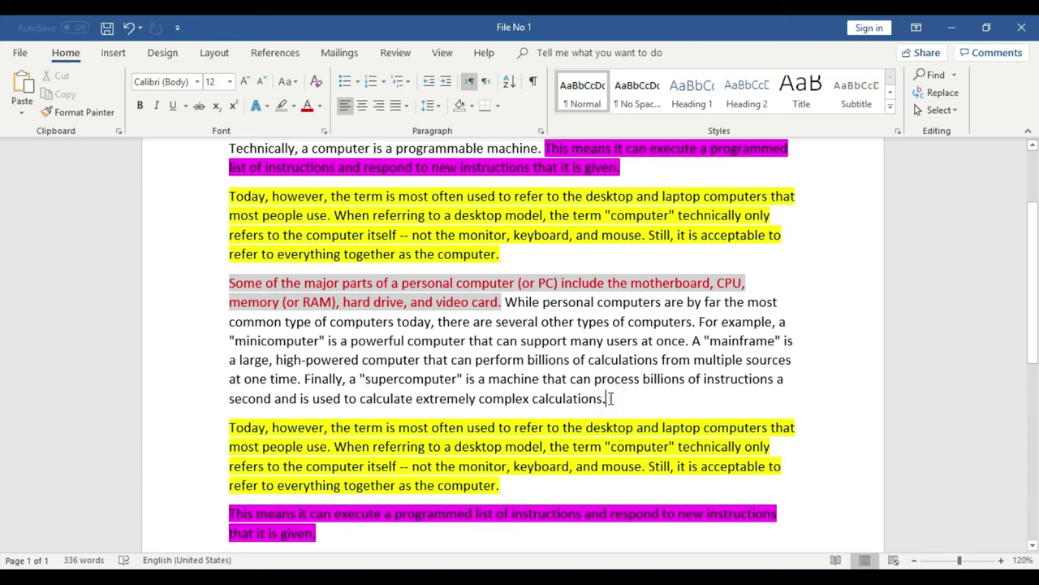
left_click(609, 400, "shift")
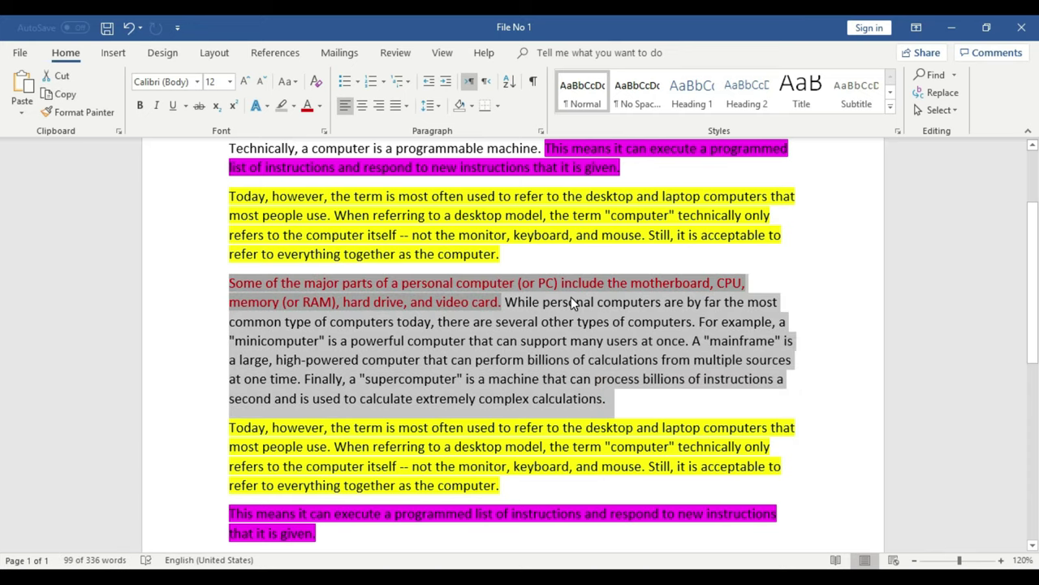
key("Delete")
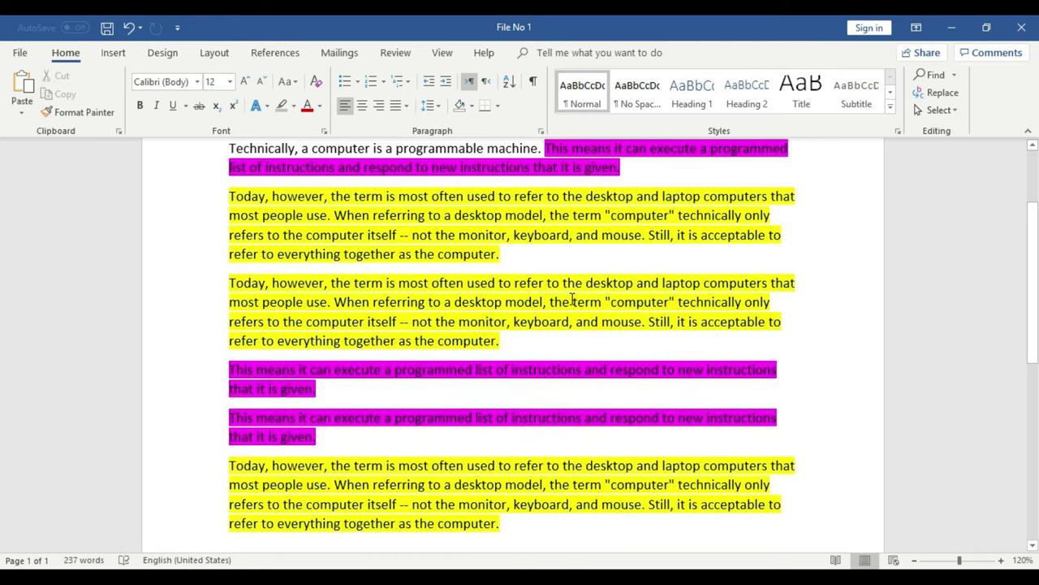
key("ctrl+z")
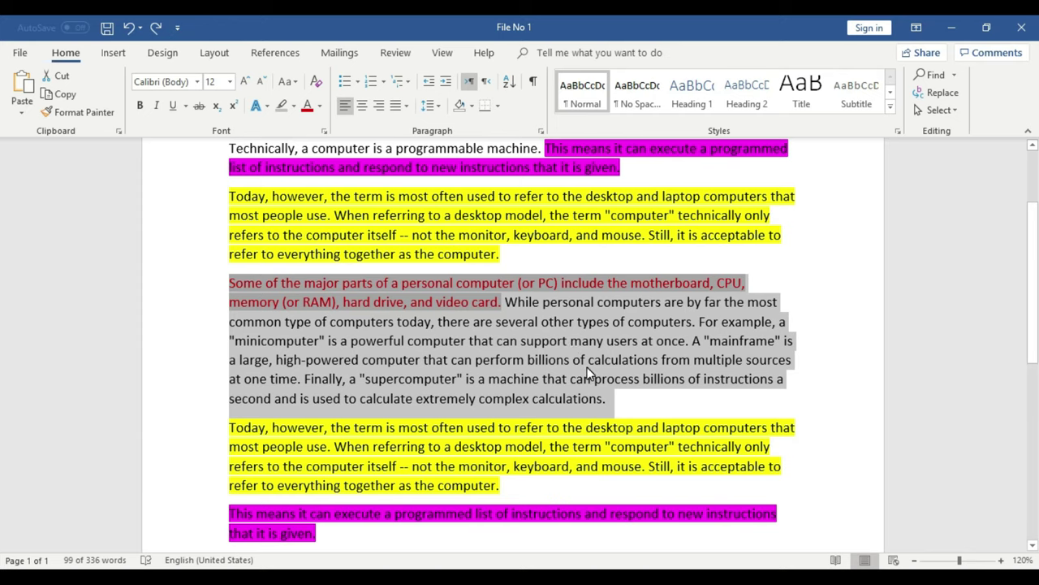
Cut the paragraph, paste it back, then cut it out again.
right_click(542, 318)
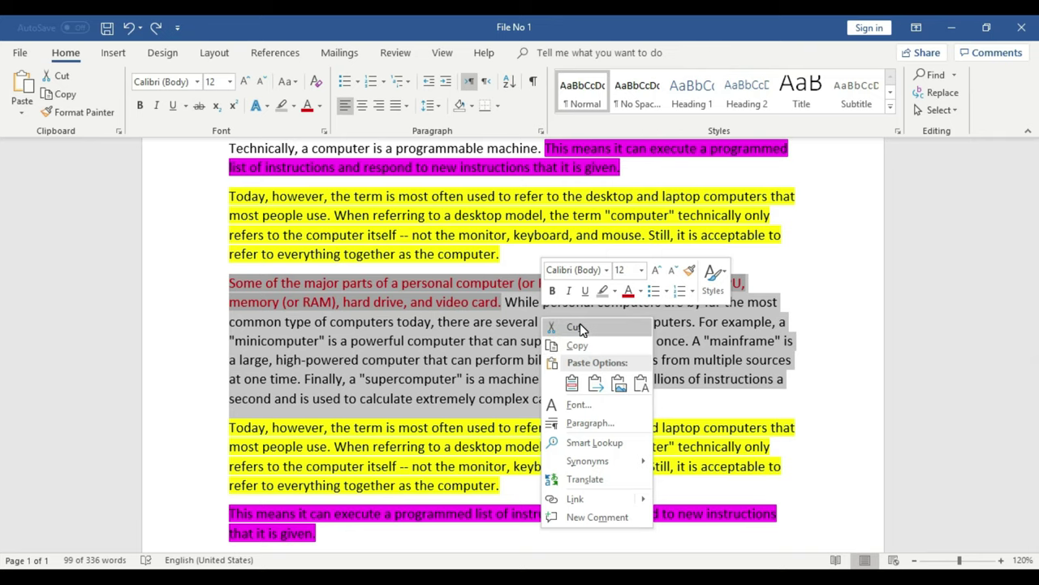
left_click(575, 326)
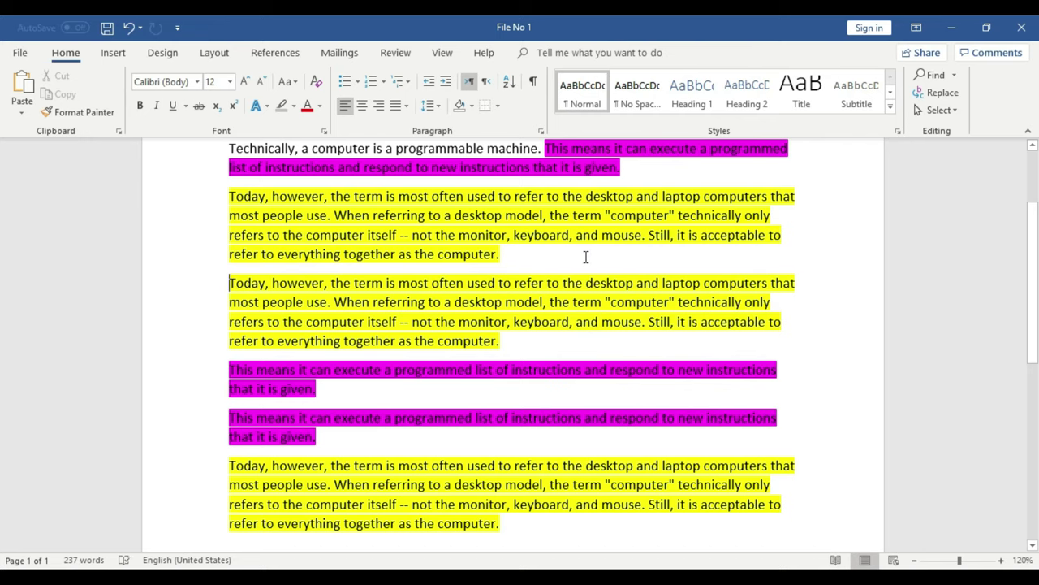
key("ctrl+v")
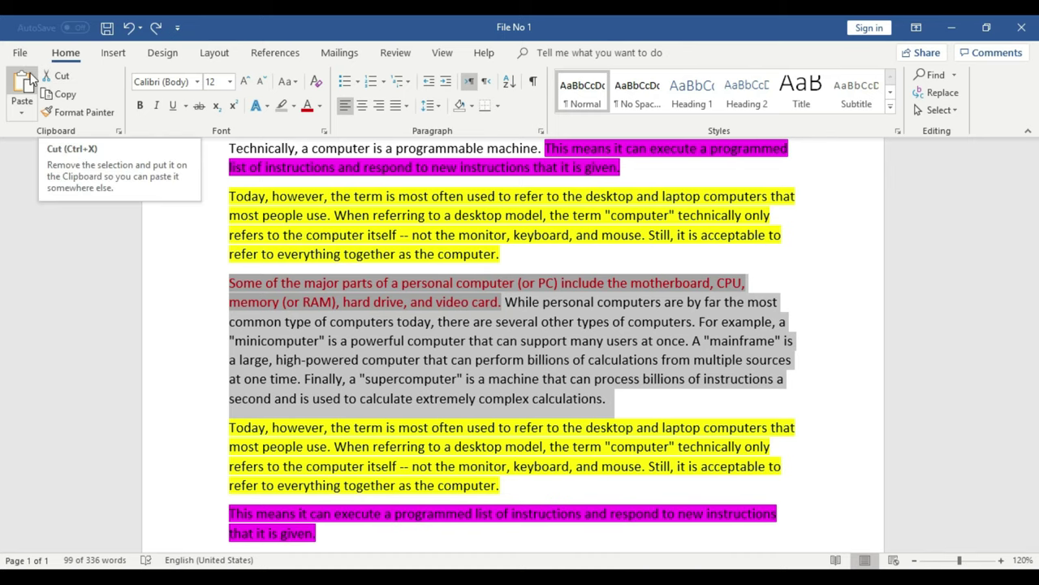
left_click(63, 81)
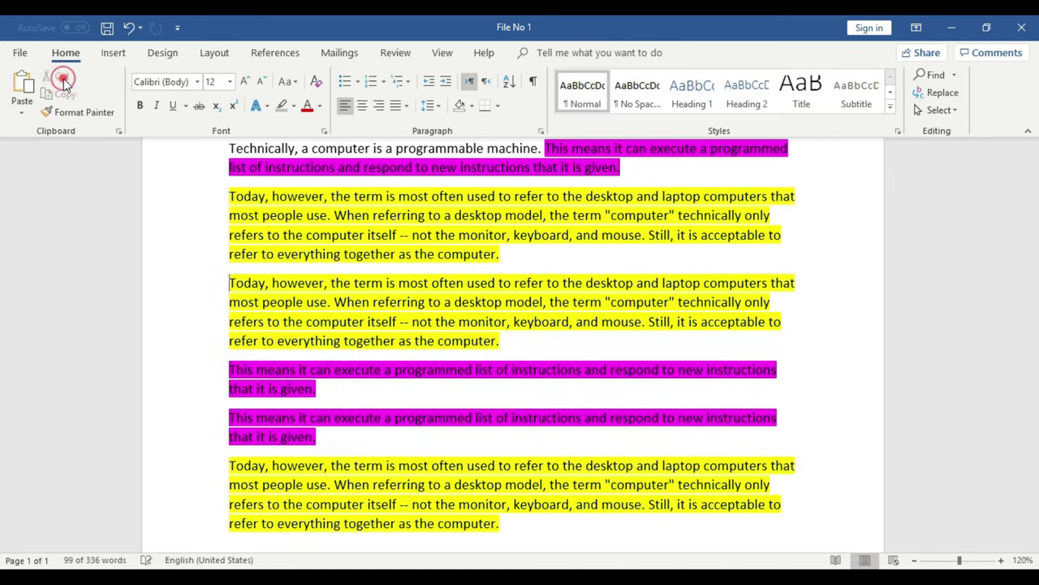
Start a new empty line after the last paragraph of the document.
scroll(482, 428, "down", 3)
left_click(520, 353)
key("Return")
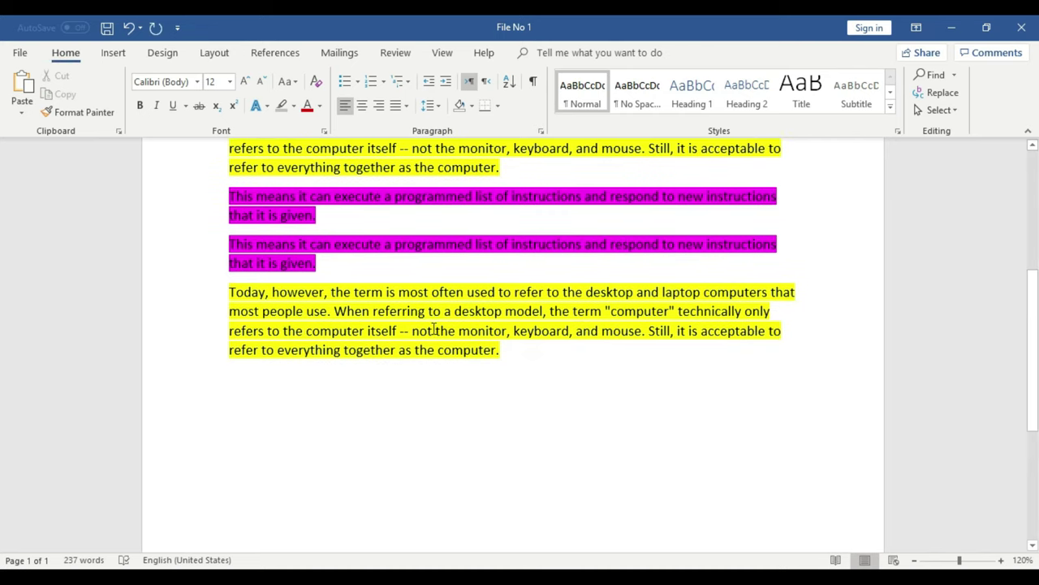
left_click(25, 86)
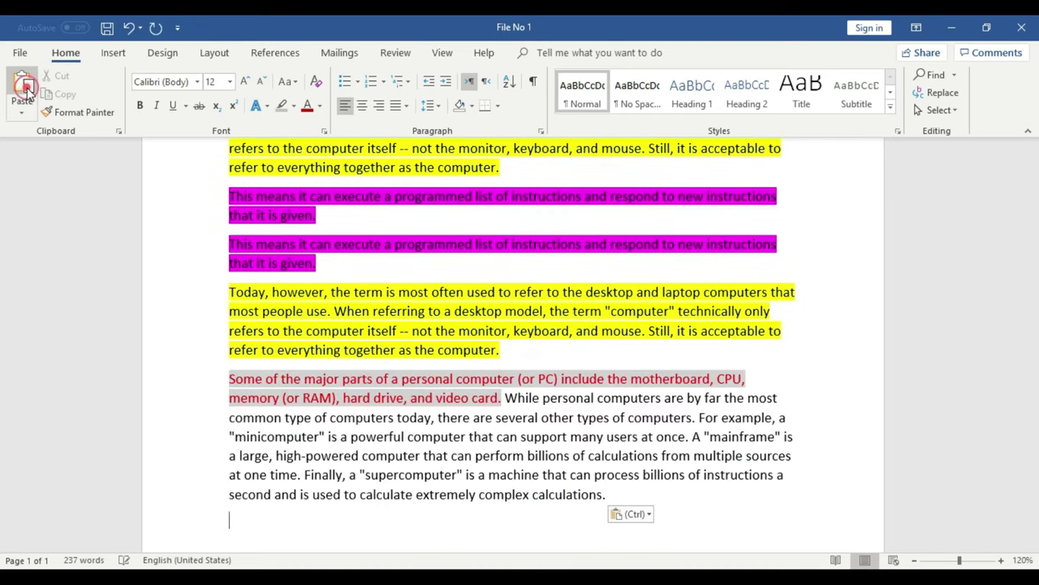
key("ctrl+z")
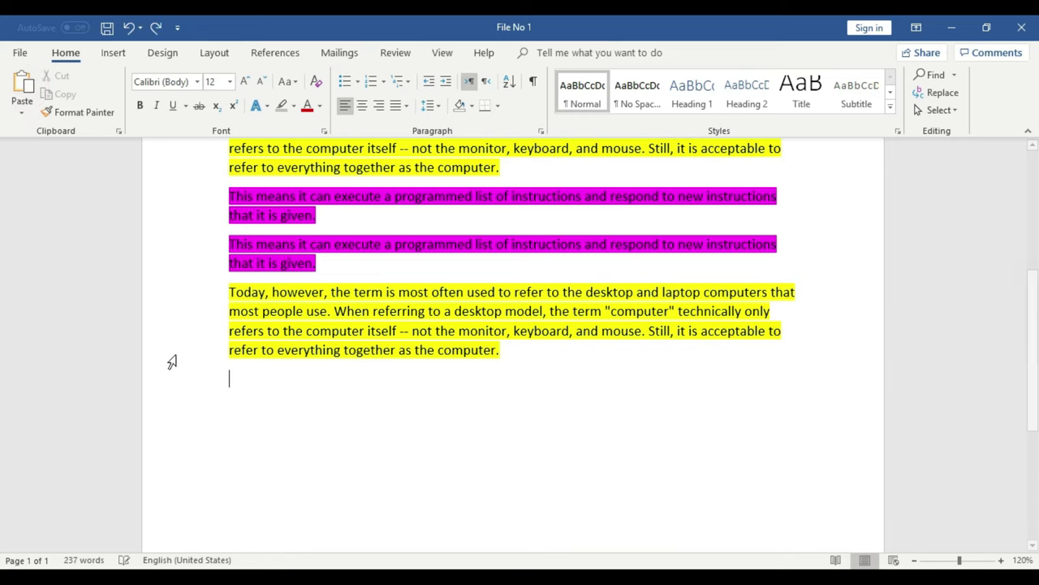
right_click(272, 388)
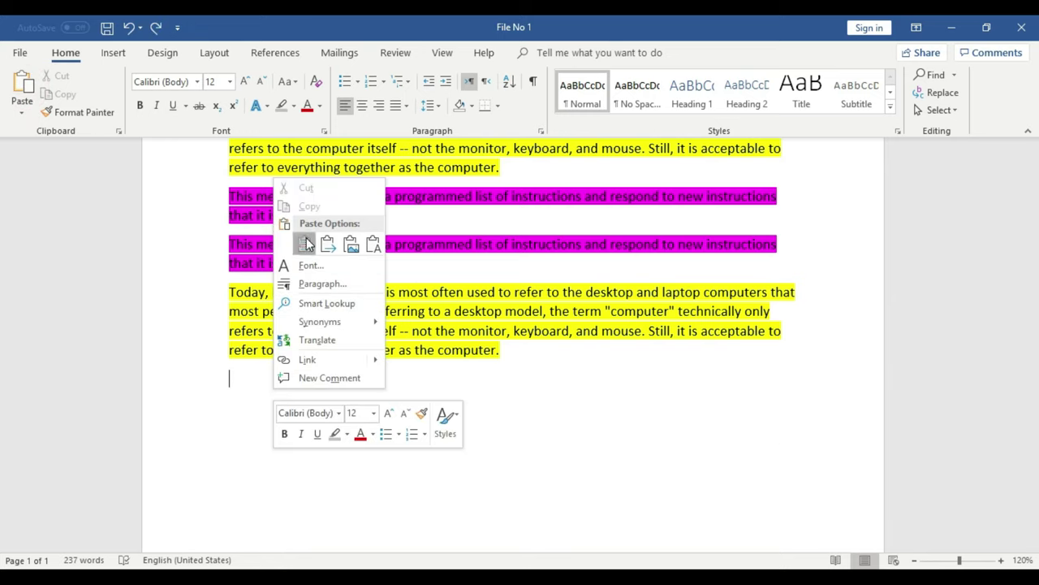
left_click(304, 242)
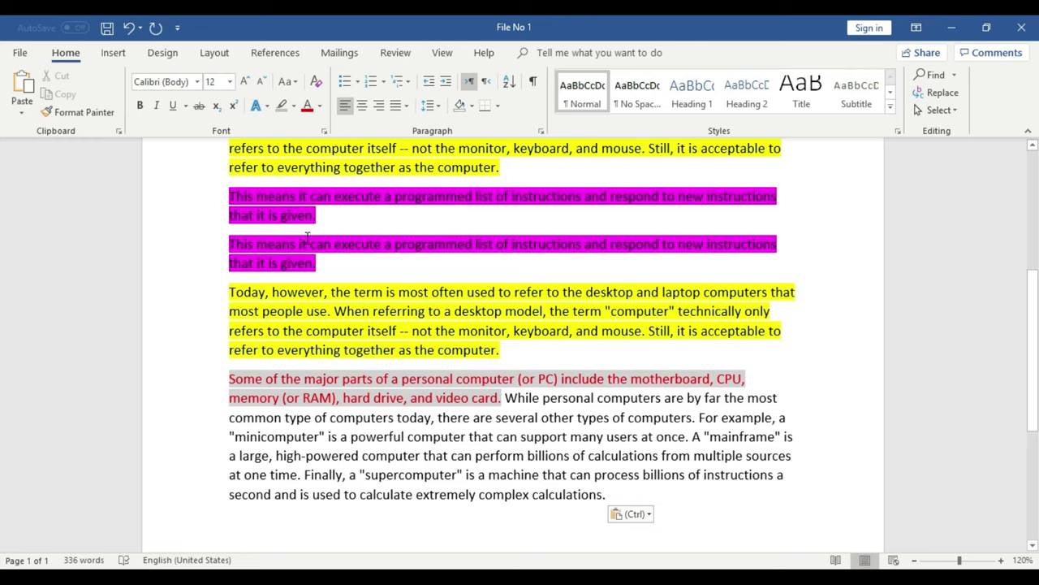
key("ctrl+z")
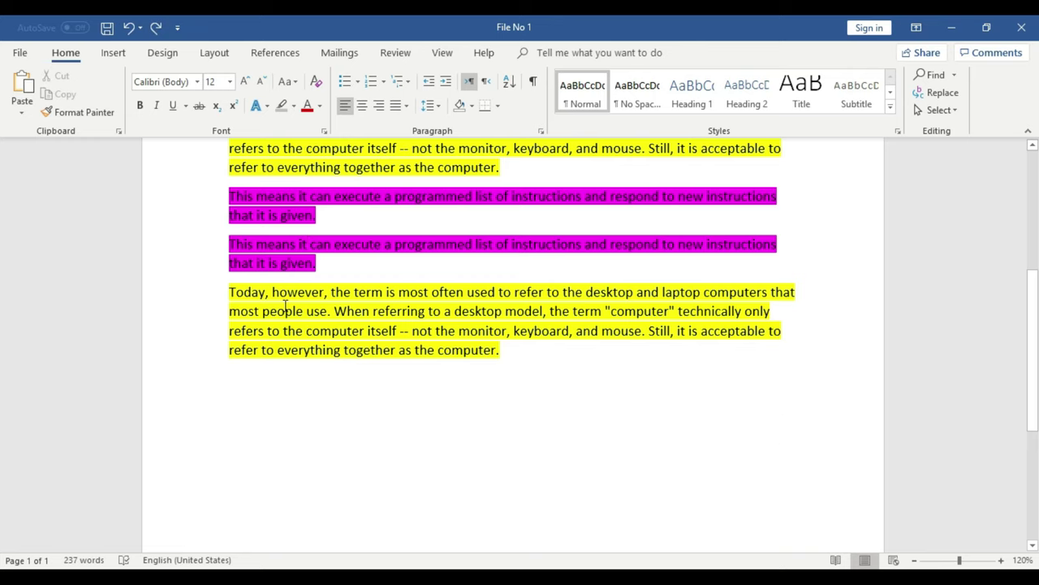
key("ctrl+y")
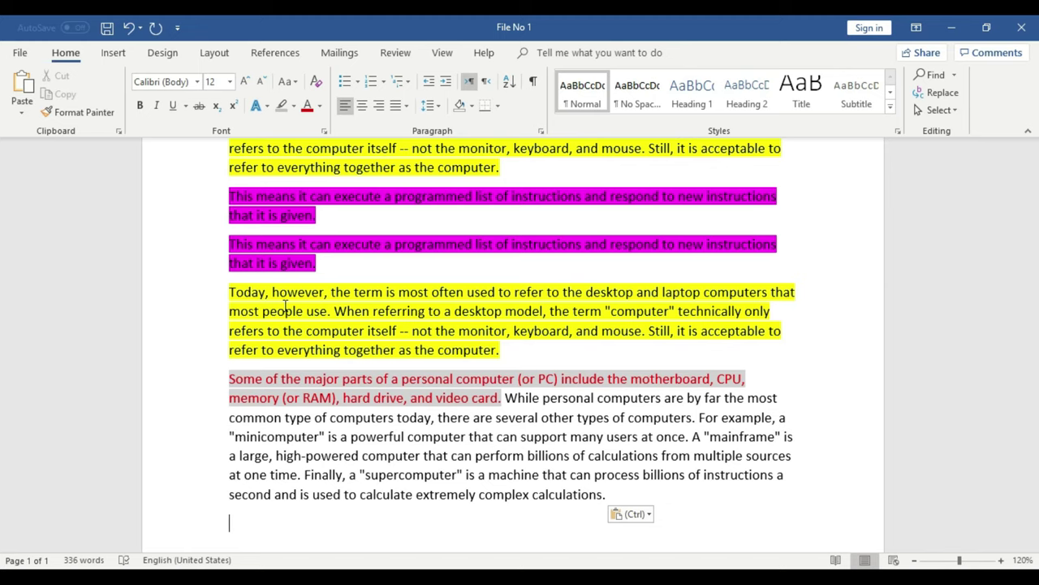
key("ctrl+Home")
key("ctrl+v")
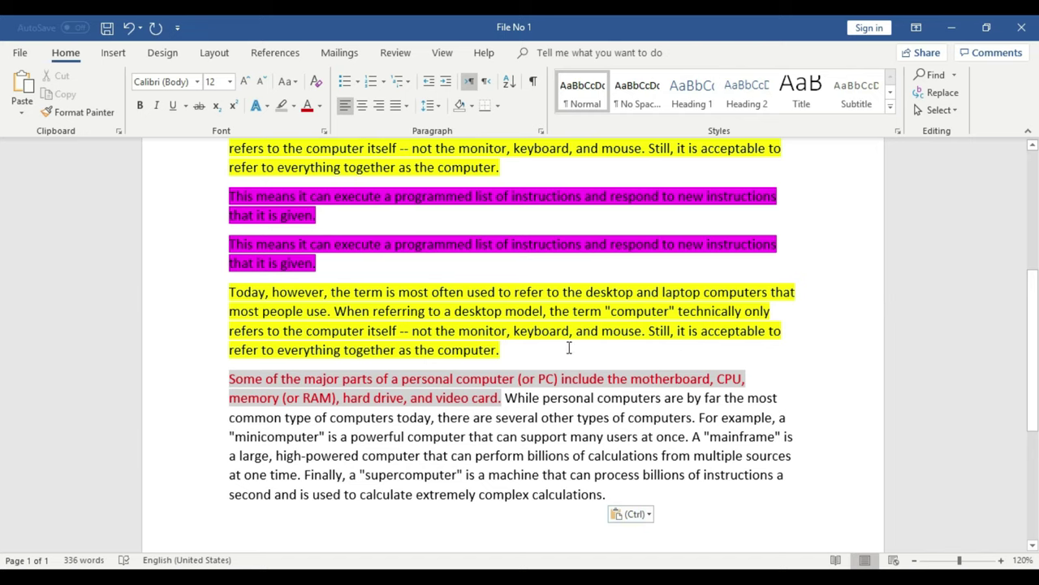
mouse_move(229, 196)
left_mouse_down()
mouse_move(300, 229)
mouse_move(619, 495)
left_mouse_up()
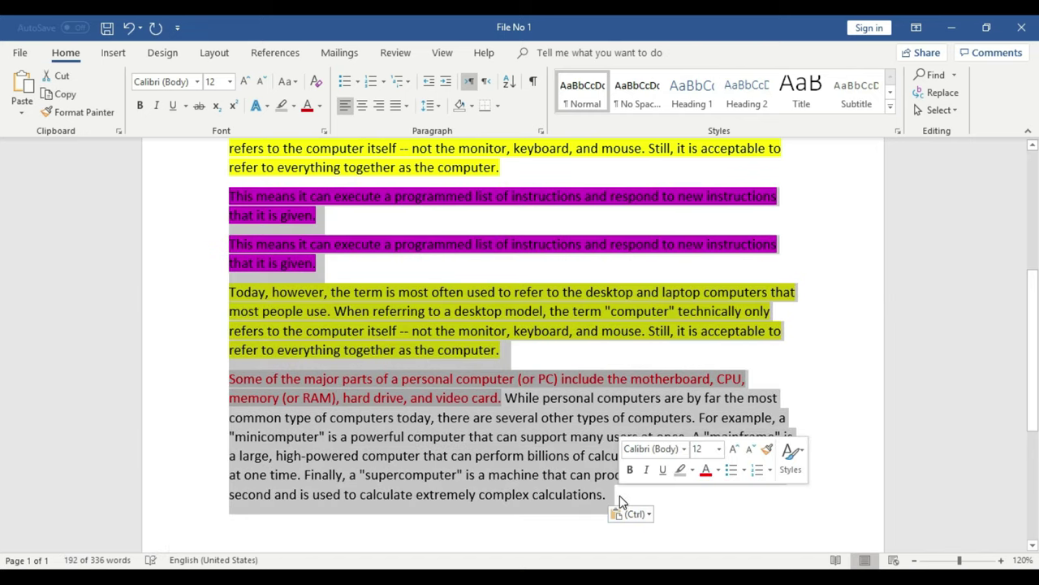
Delete the repeated paragraphs, cut the first yellow paragraph, and save File No 1.
key("Delete")
scroll(620, 496, "up", 5)
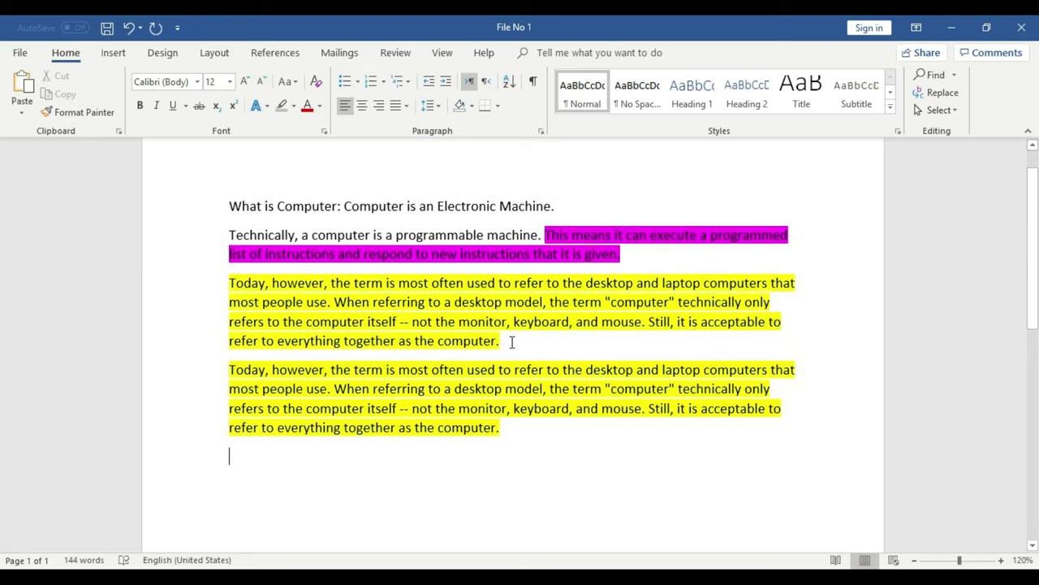
mouse_move(515, 340)
left_mouse_down()
mouse_move(395, 337)
mouse_move(226, 284)
left_mouse_up()
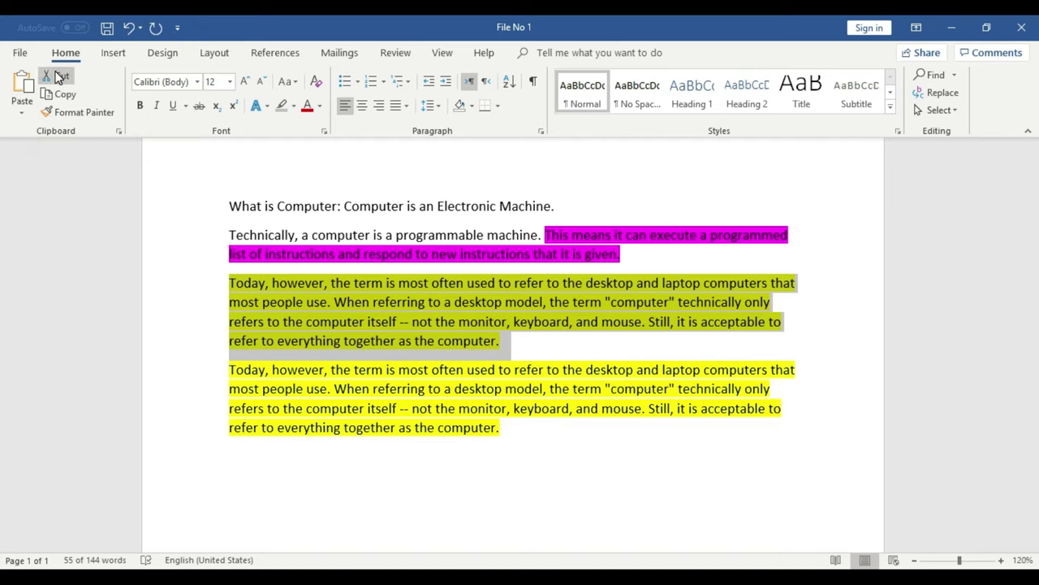
left_click(57, 74)
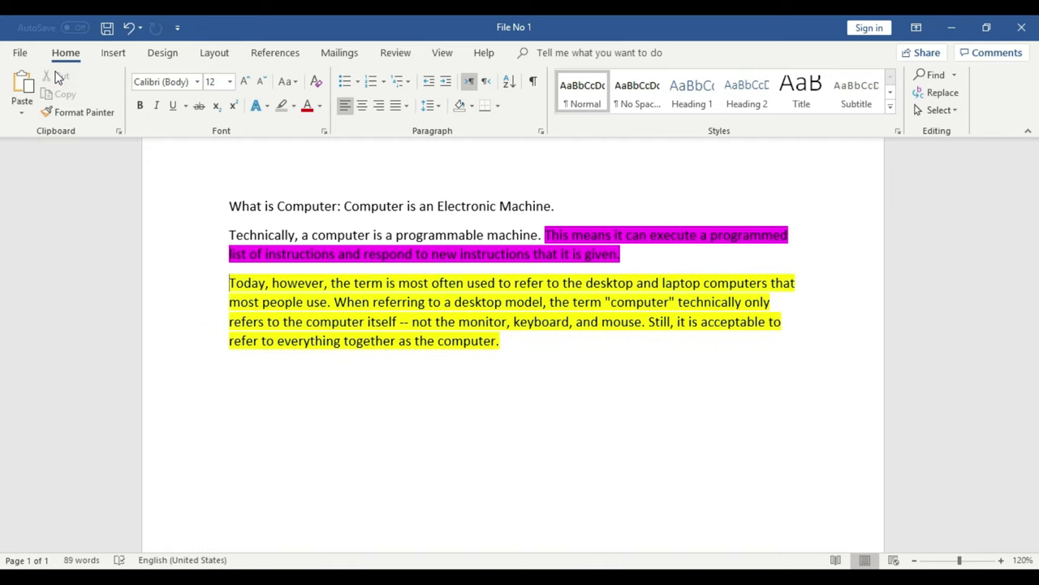
key("ctrl+s")
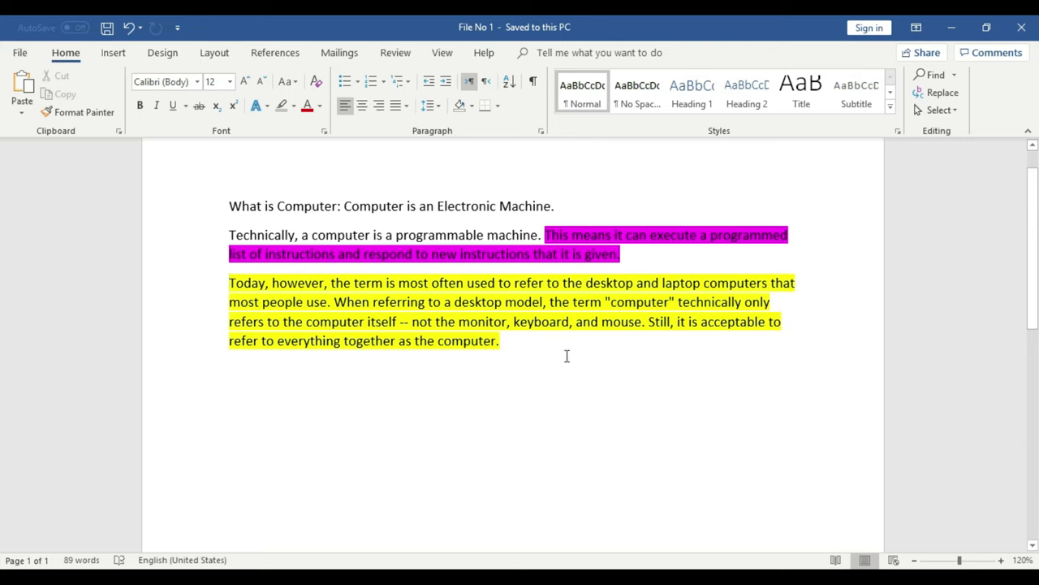
key("ctrl+v")
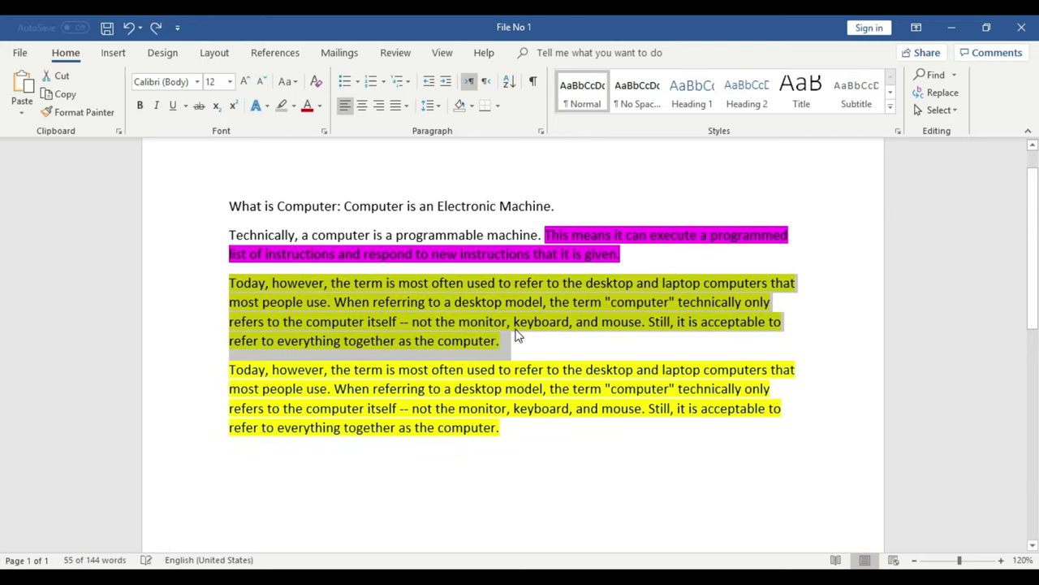
left_click(514, 326)
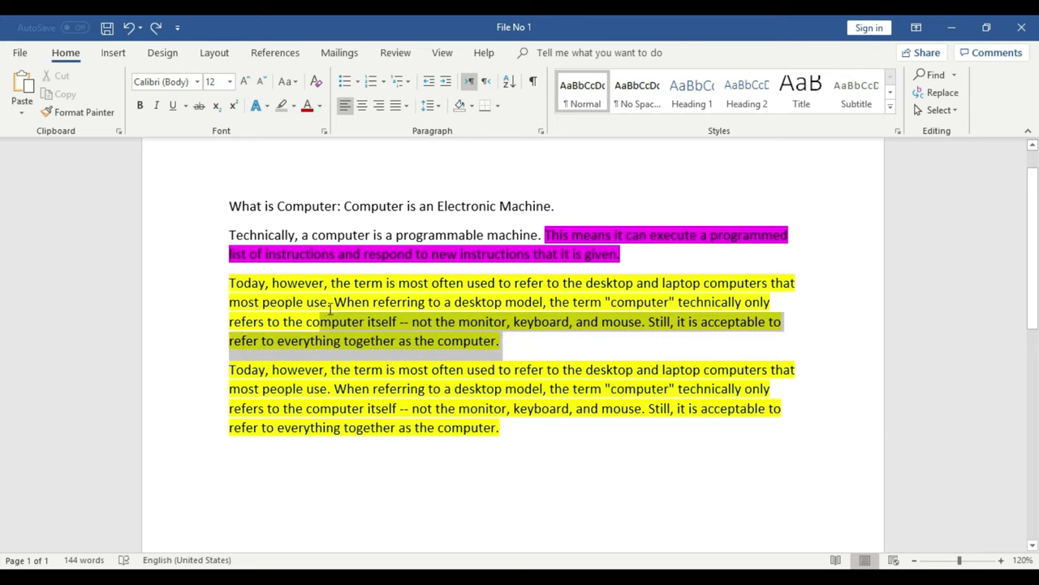
left_click_drag(501, 344, 220, 285)
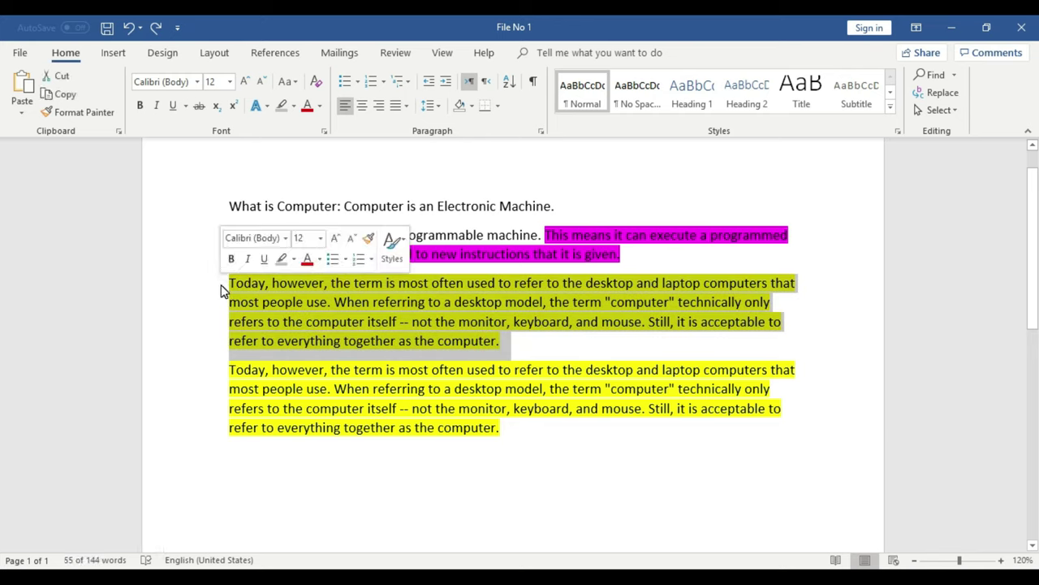
key("Delete")
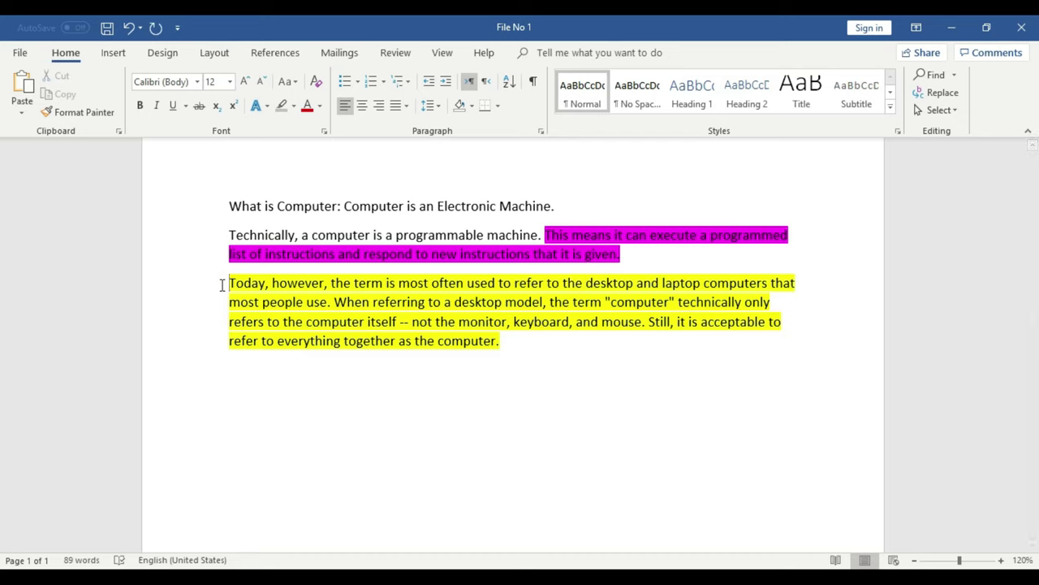
Paste three copies of the Technically paragraph on the empty line below the yellow paragraph.
left_click_drag(631, 255, 204, 234)
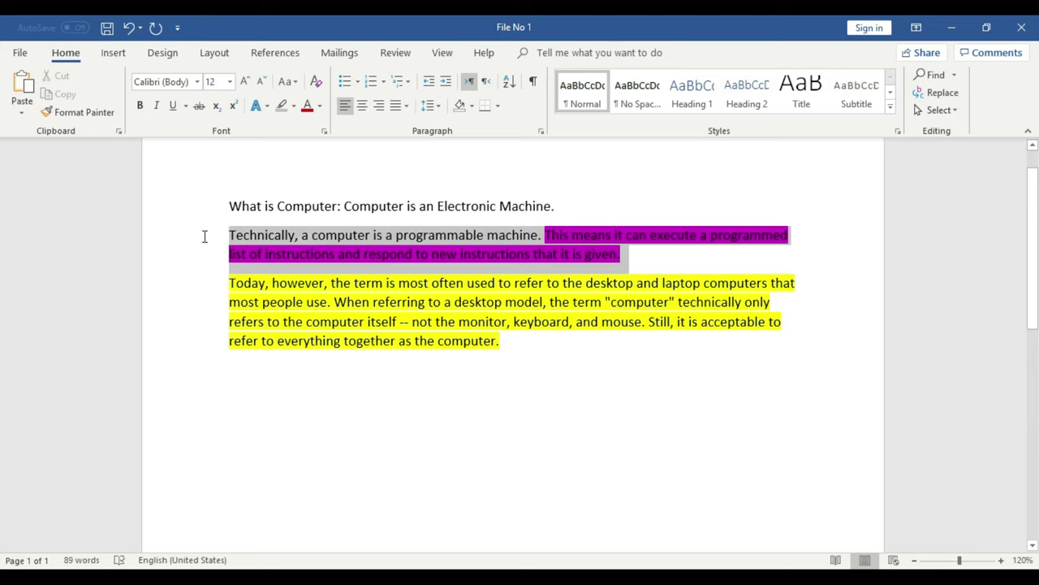
left_click(634, 371)
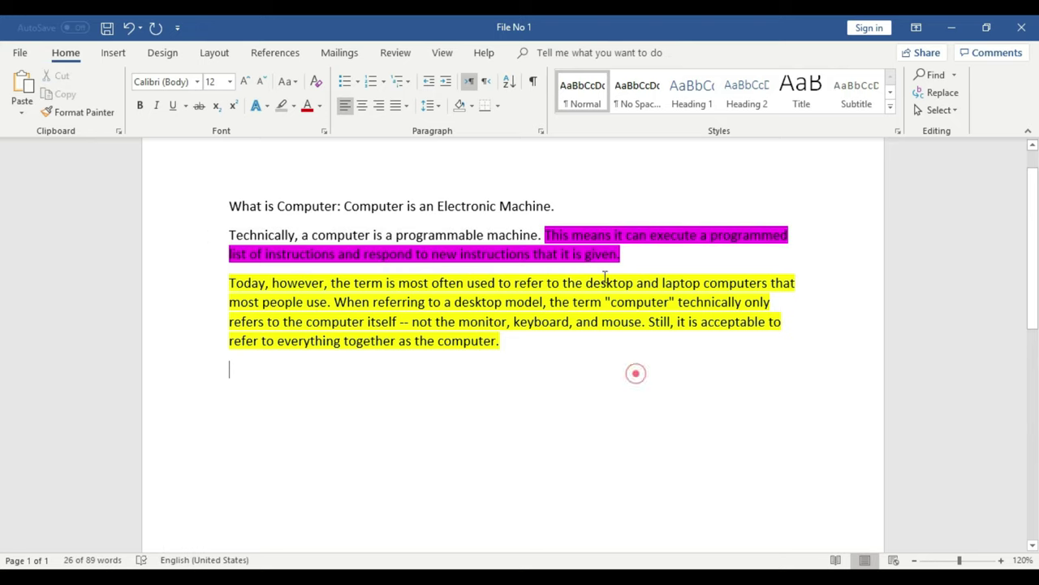
left_click_drag(634, 255, 236, 237)
key("ctrl+c")
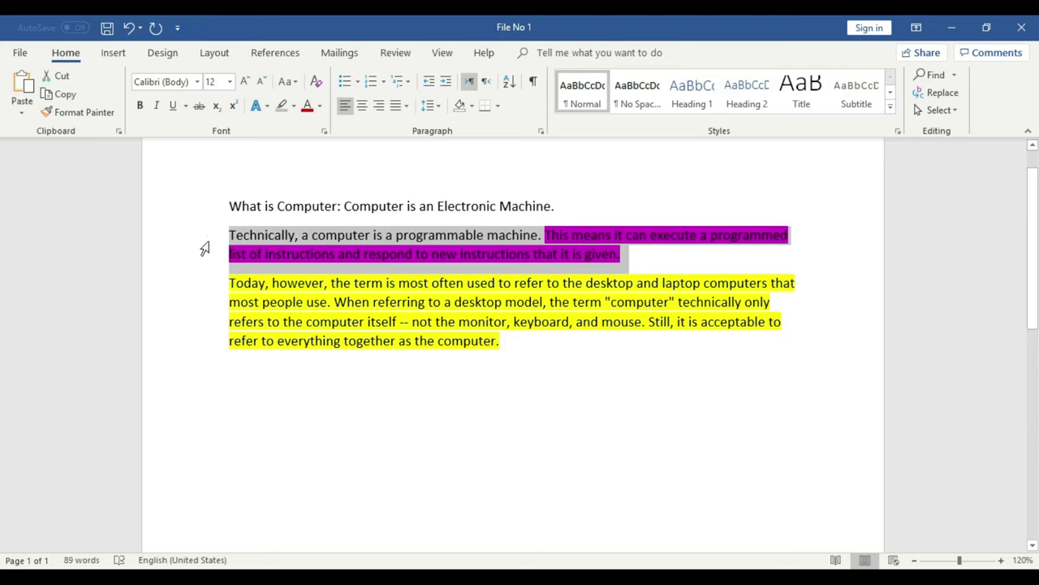
left_click(517, 367)
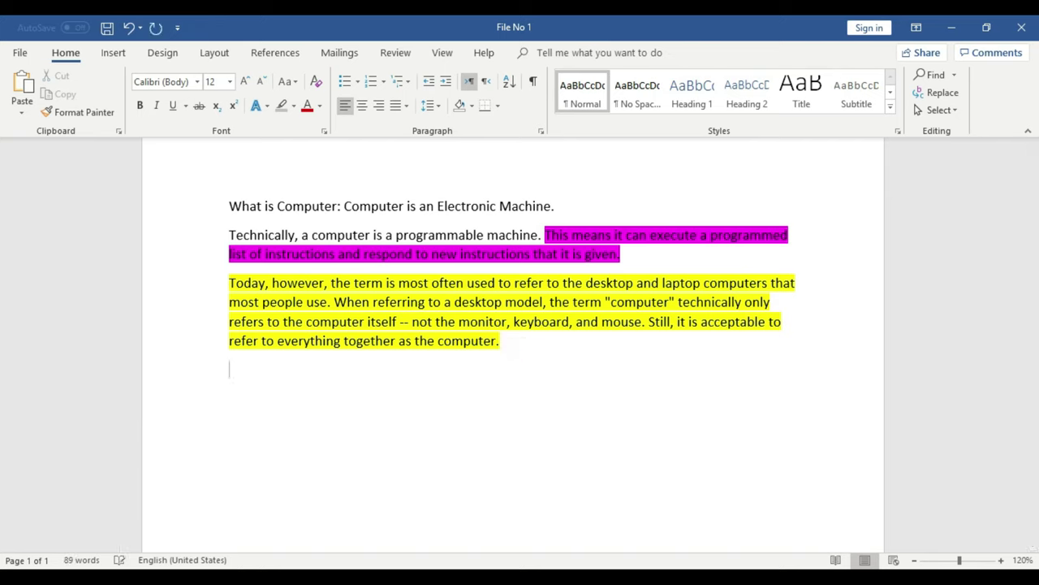
key("ctrl+v")
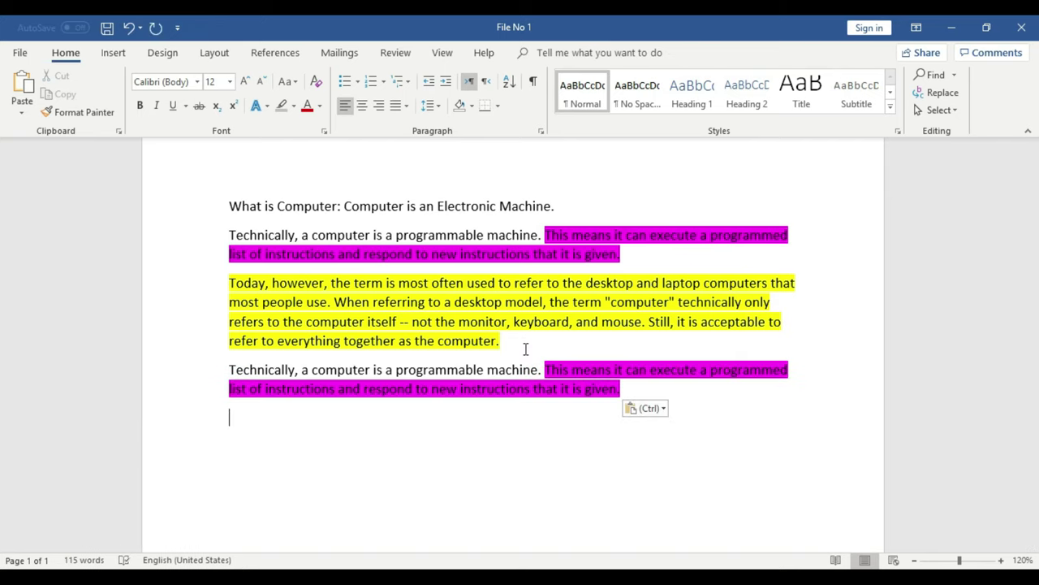
key("ctrl+v")
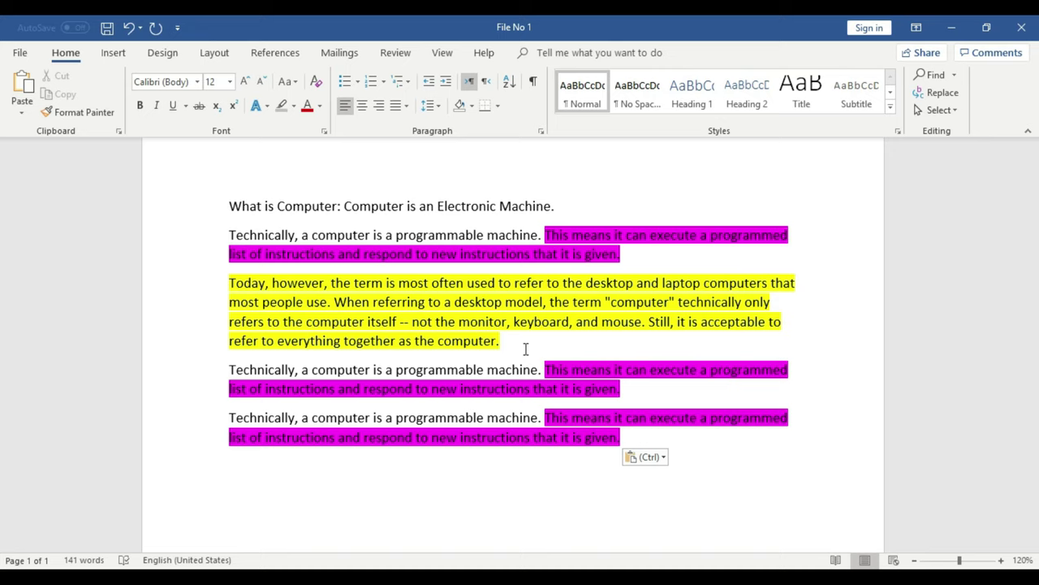
key("ctrl+v")
Copy the whole yellow 'Today, however' paragraph.
left_click_drag(504, 341, 231, 284)
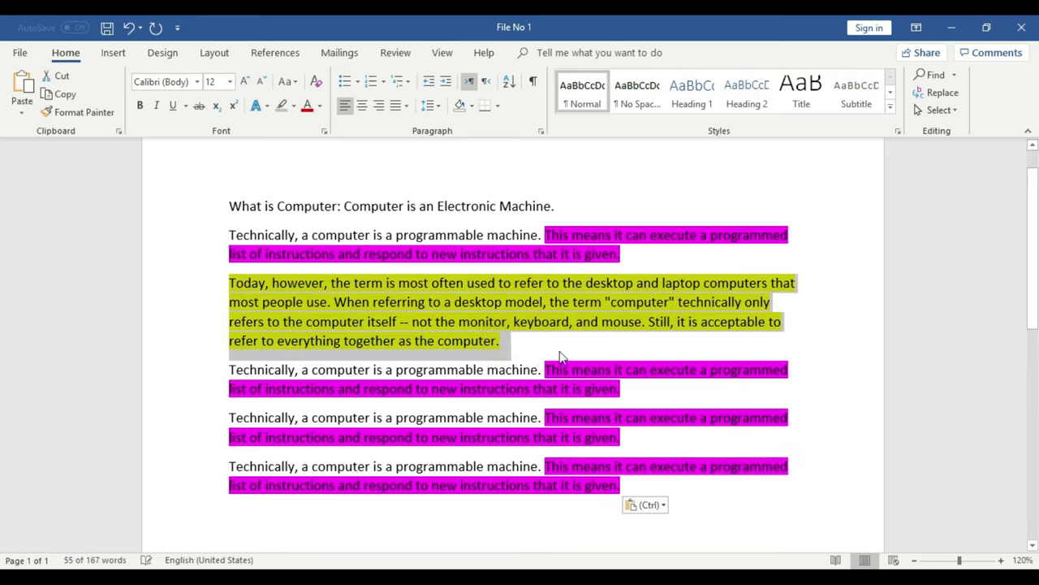
left_click(516, 342)
left_click_drag(516, 343, 232, 284)
key("ctrl+c")
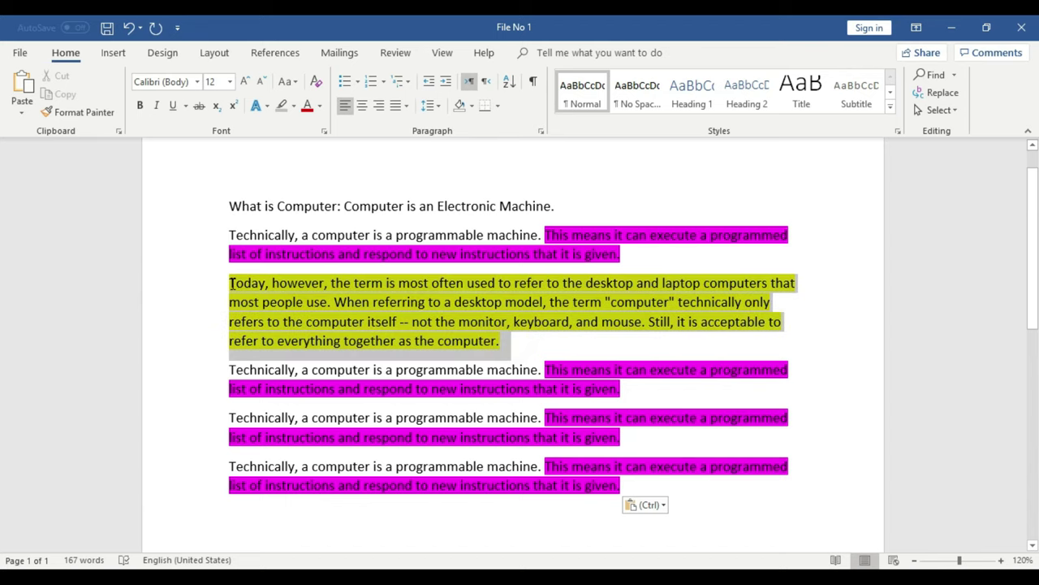
right_click(328, 302)
left_click(345, 326)
Paste three copies of the yellow paragraph on a new line at the document end.
scroll(610, 403, "down", 3)
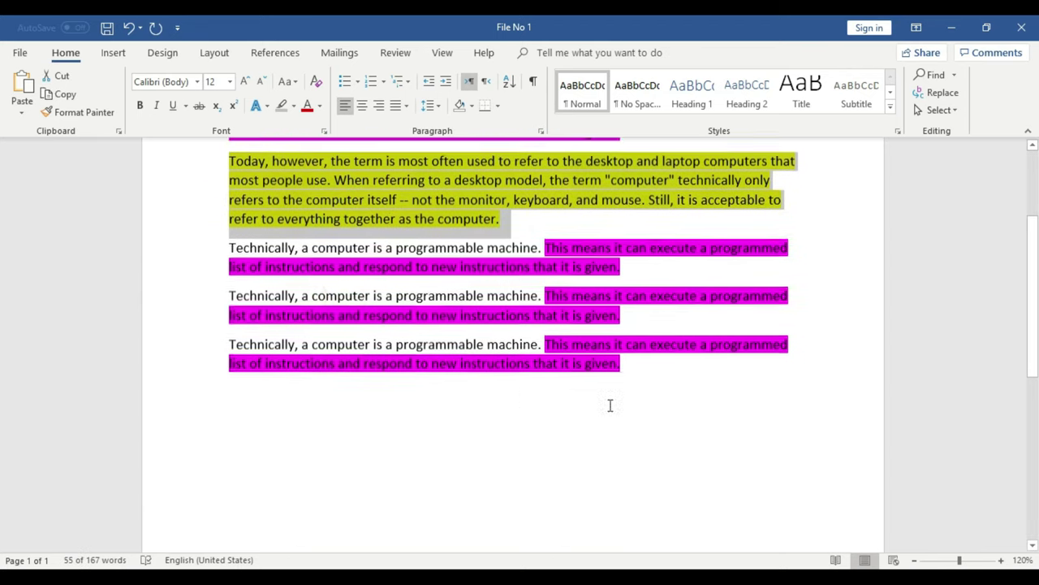
left_click(622, 357)
key("Return")
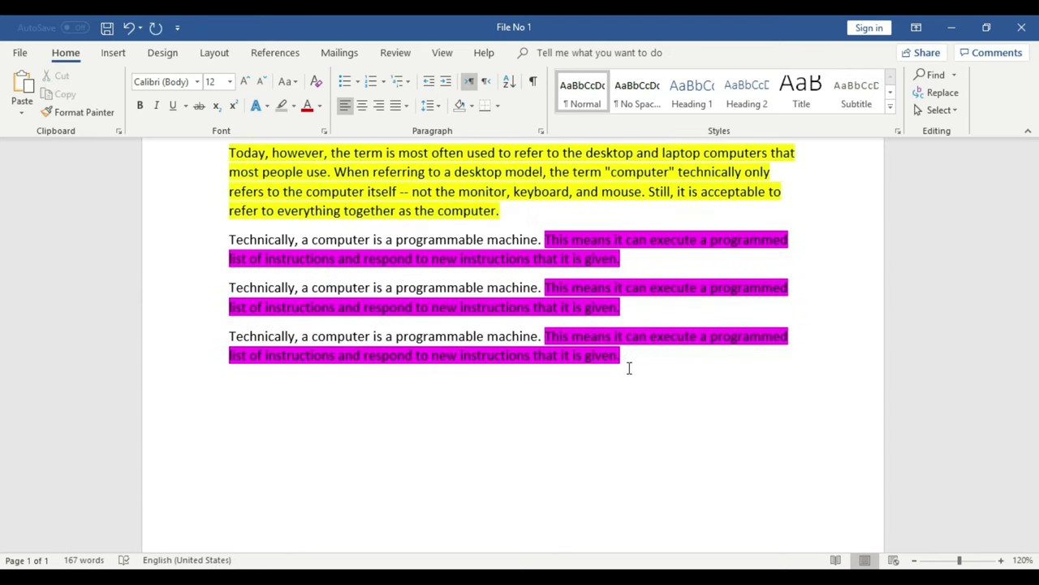
key("ctrl+v")
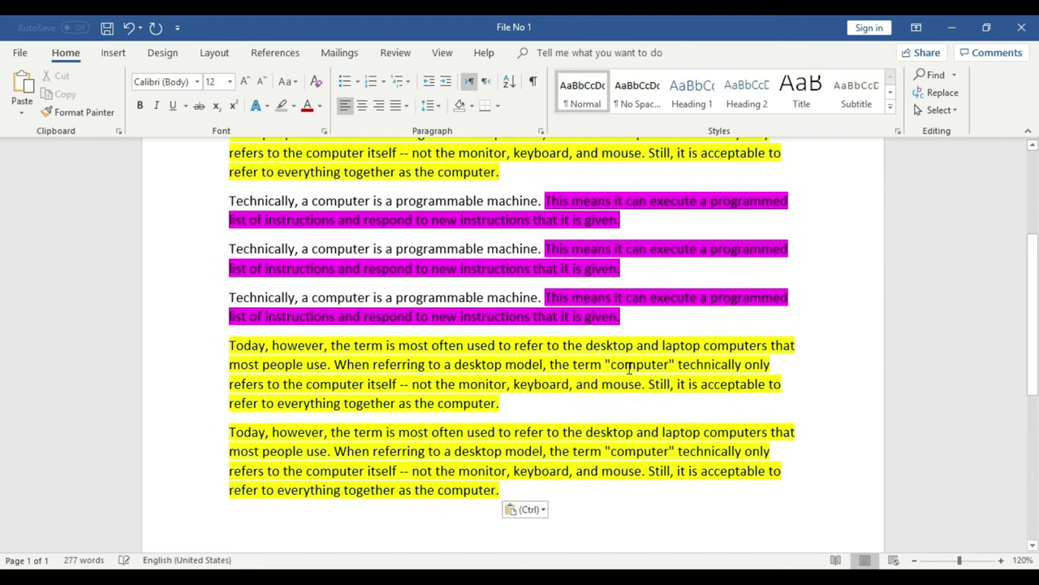
key("ctrl+v")
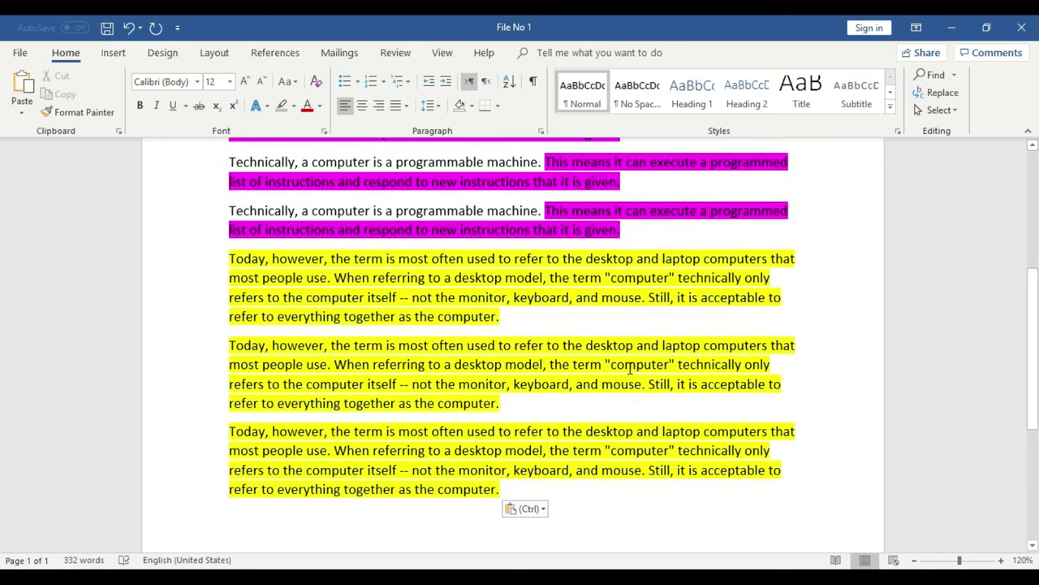
scroll(536, 365, "up", 3)
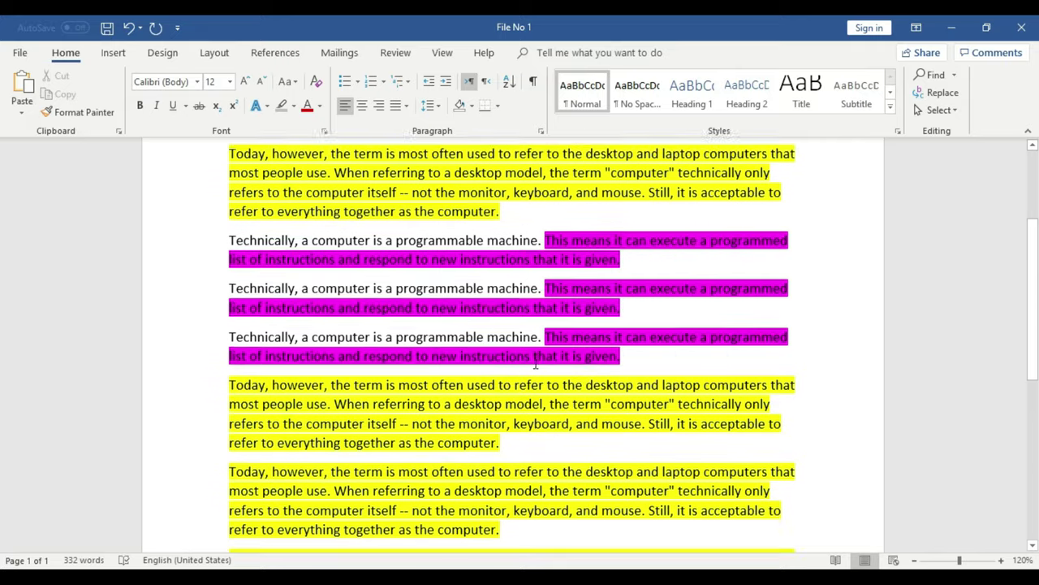
scroll(487, 366, "down", 3)
scroll(421, 393, "up", 6)
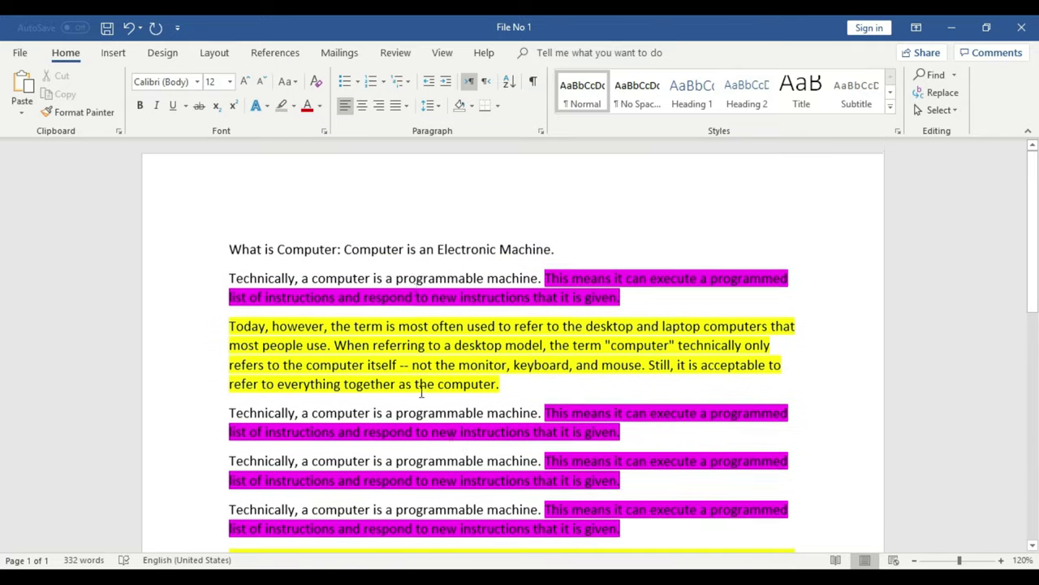
scroll(563, 285, "down", 4)
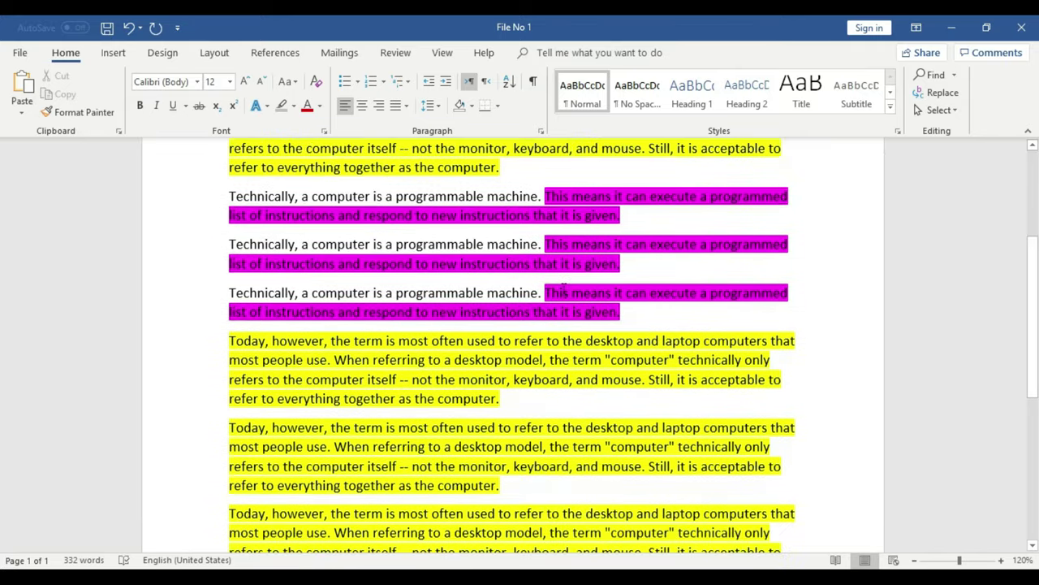
key("ctrl+v")
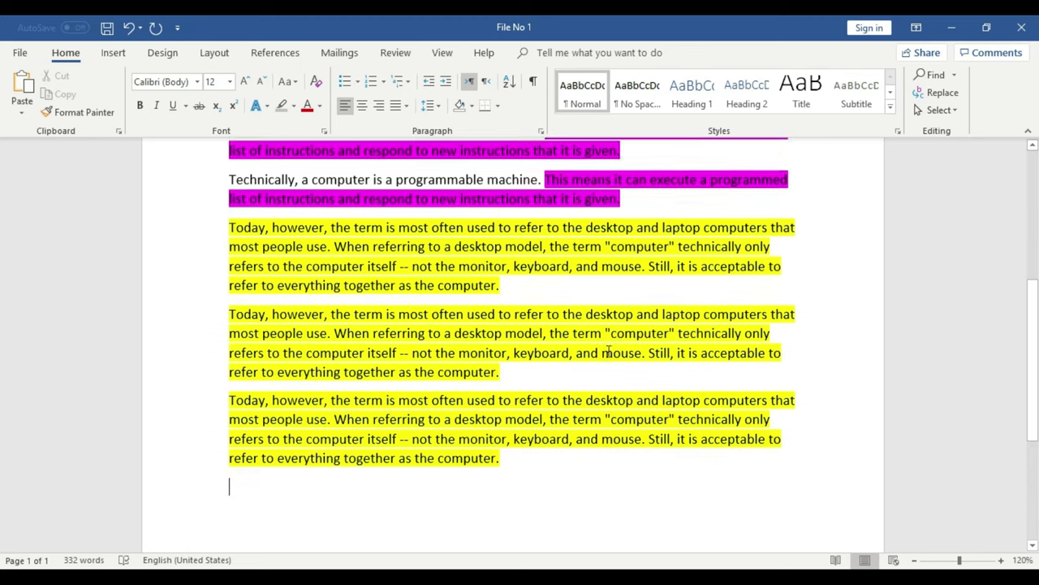
scroll(608, 351, "up", 5)
scroll(608, 351, "up", 5)
scroll(608, 351, "up", 5)
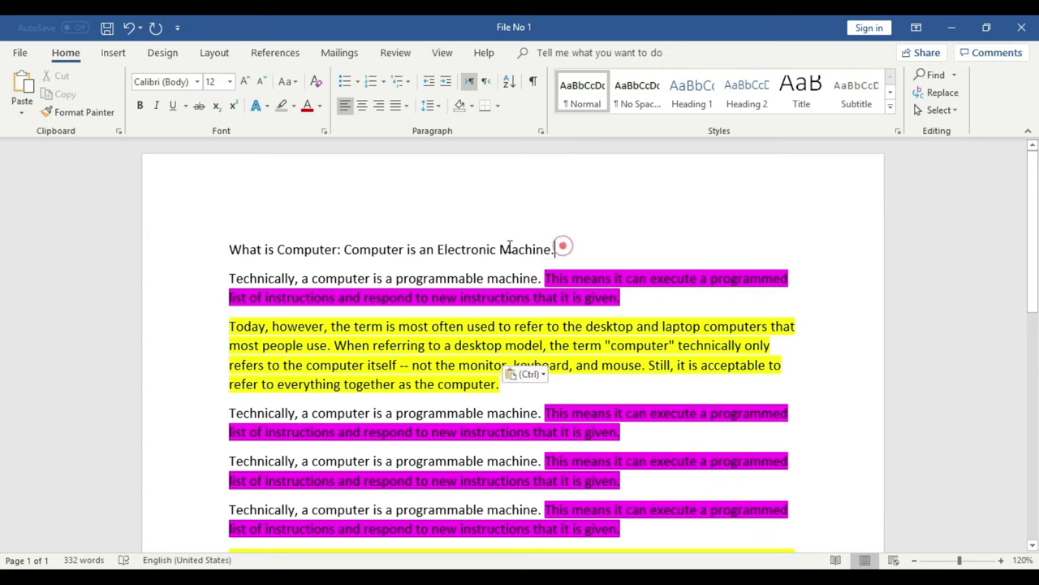
Paste over the 'What is Computer' title line, then reselect it and bring up its cut/copy menu without choosing.
left_click_drag(560, 250, 229, 252)
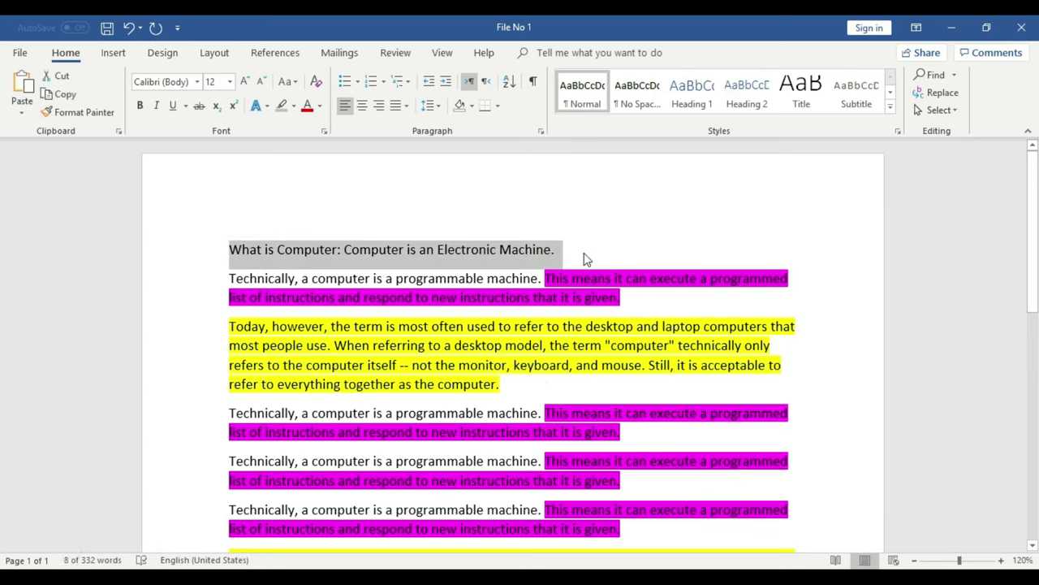
key("ctrl+v")
left_click_drag(560, 250, 229, 250)
right_click(342, 250)
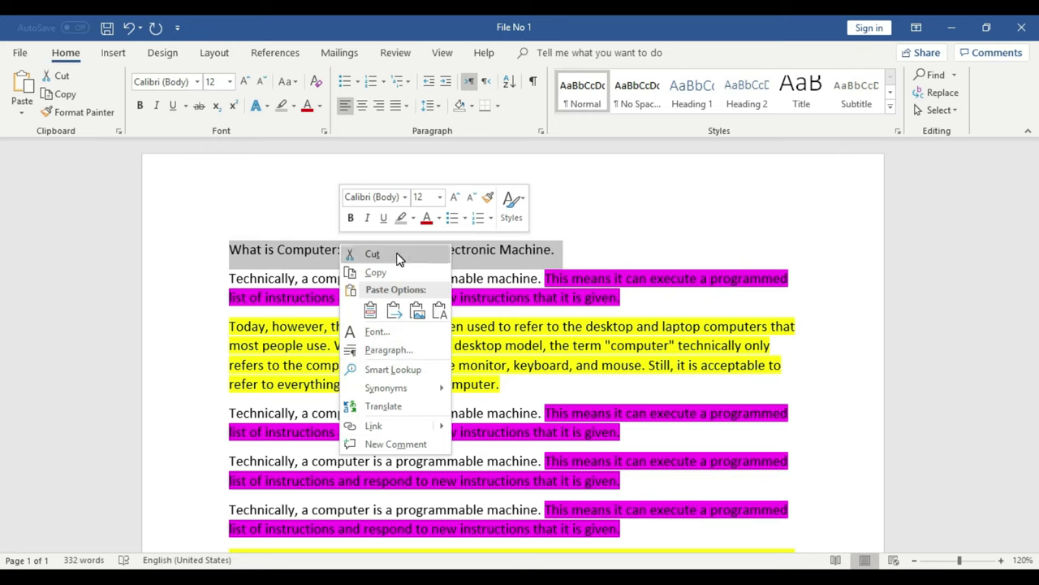
left_click(575, 256)
left_click_drag(573, 250, 186, 251)
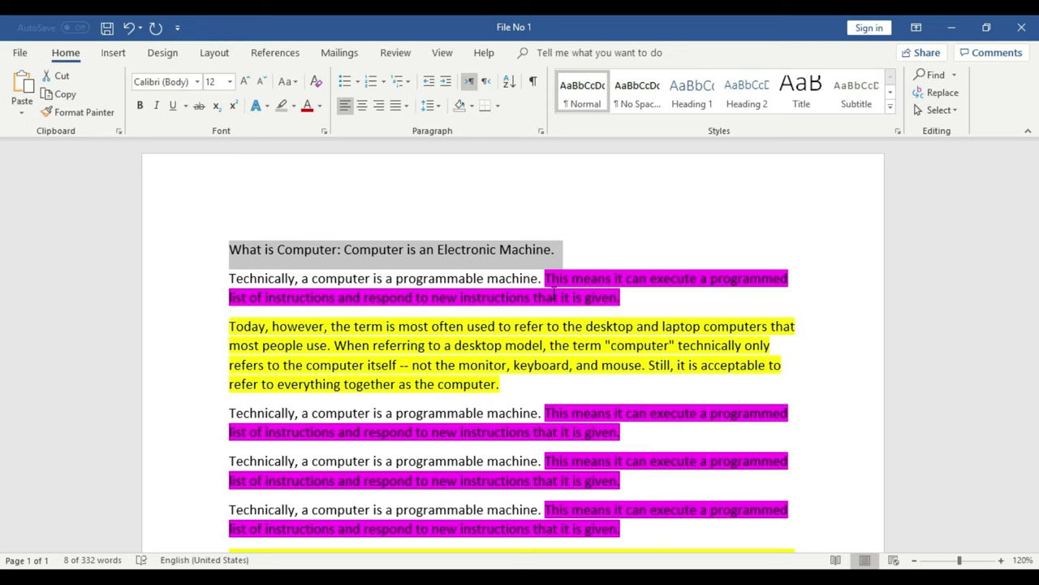
left_click(555, 292)
Select all of the document's text.
scroll(568, 301, "down", 5)
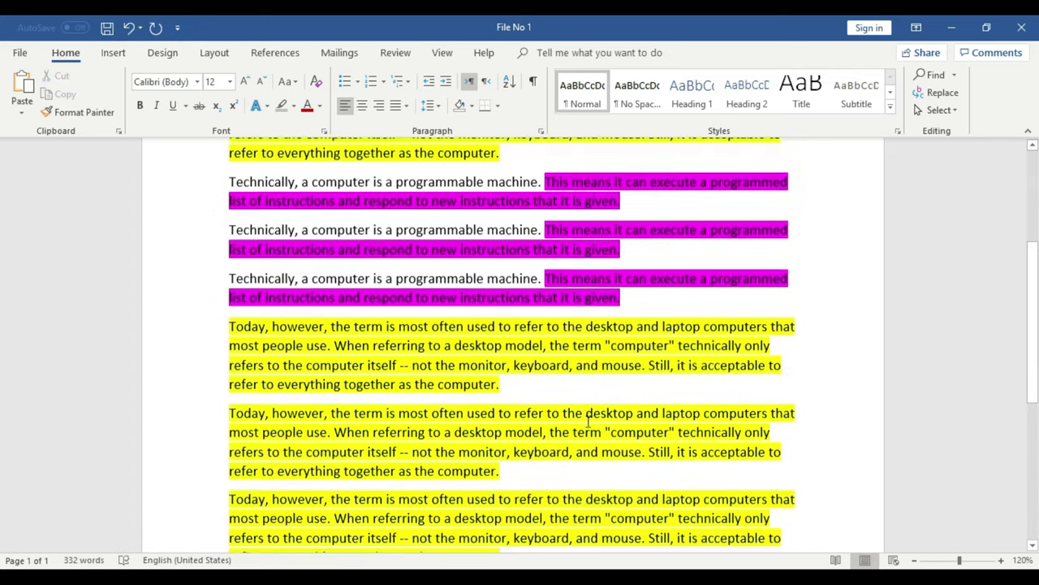
left_click(500, 441)
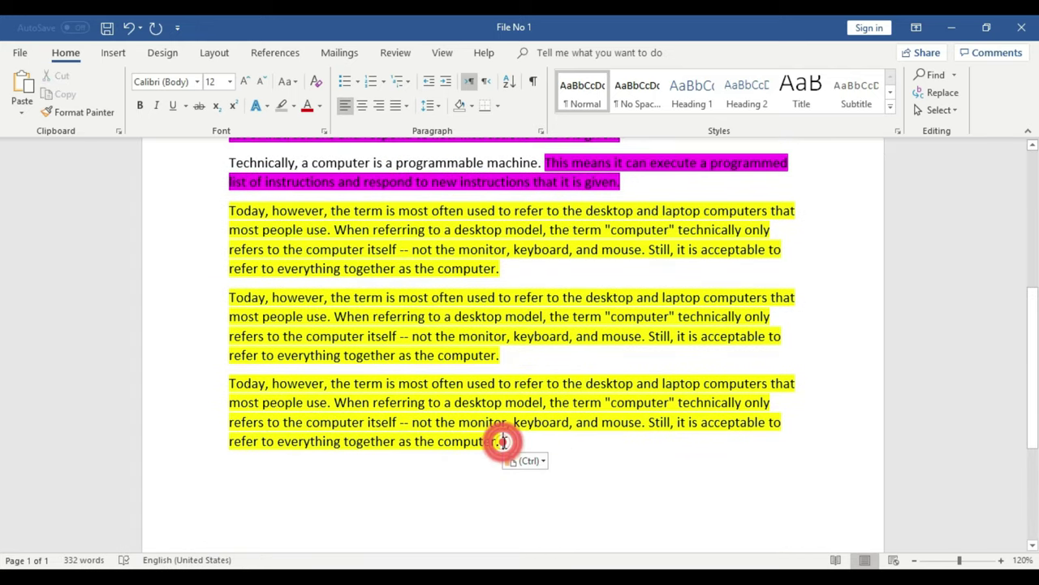
key("ctrl+a")
Paste the whole text after the last paragraph, doubling File No 1 to 664 words over two pages.
scroll(504, 447, "down", 2)
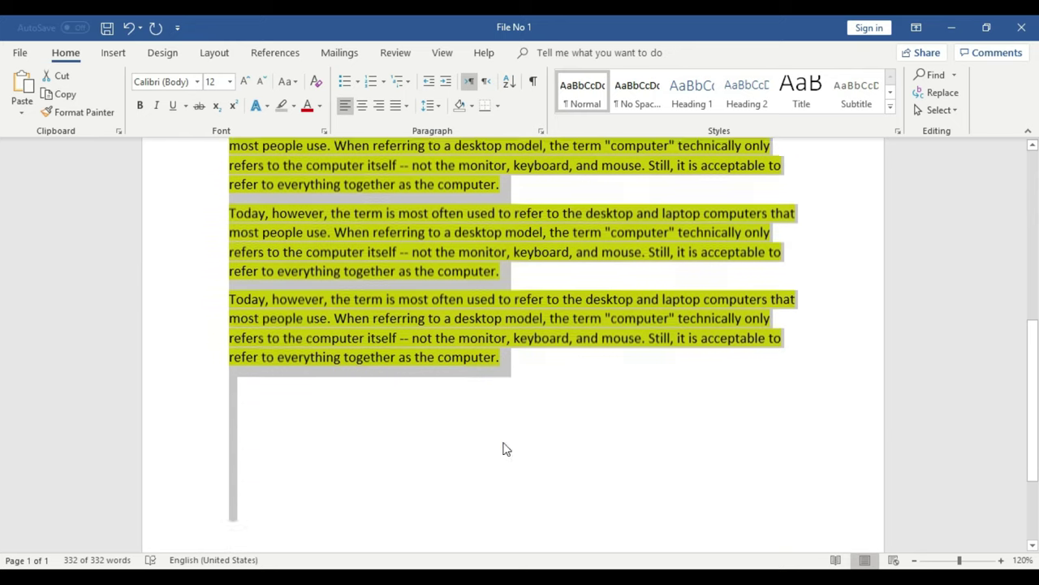
left_click(355, 369)
key("ctrl+v")
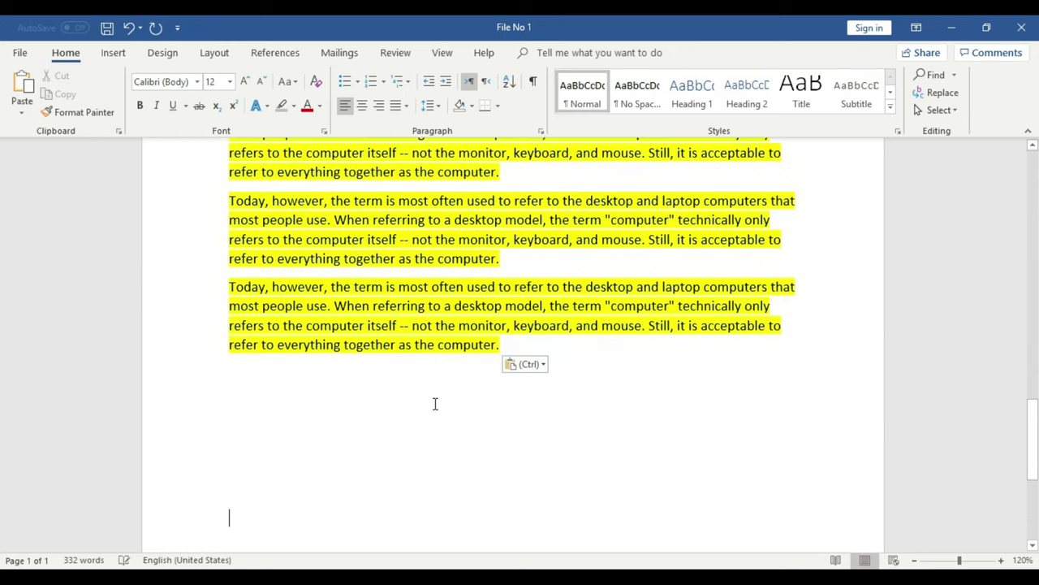
scroll(434, 404, "up", 3)
scroll(447, 410, "up", 3)
scroll(453, 416, "up", 5)
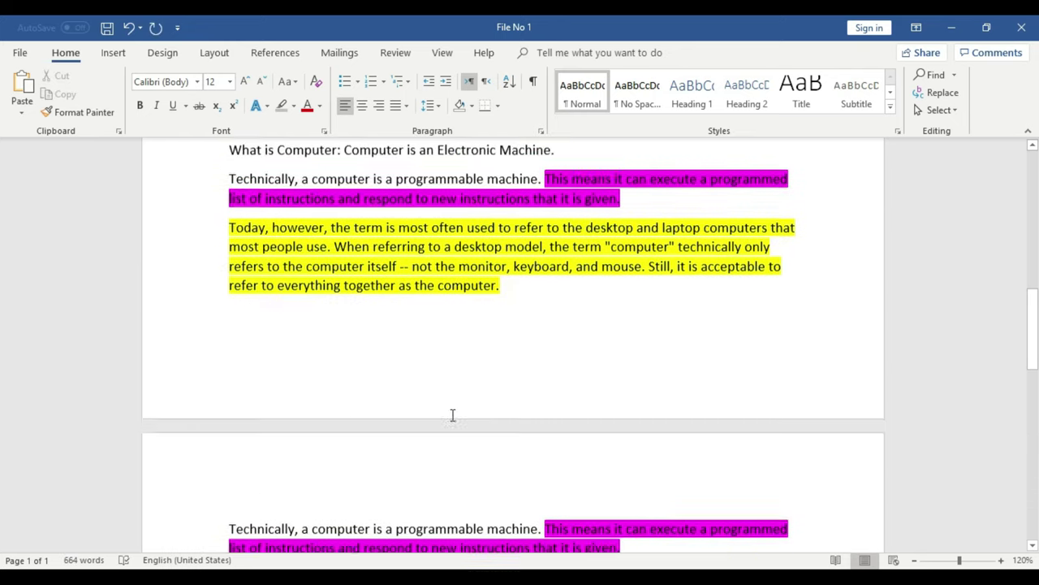
scroll(452, 398, "up", 5)
scroll(459, 365, "up", 5)
scroll(463, 366, "down", 8)
scroll(468, 376, "down", 8)
scroll(468, 375, "down", 8)
scroll(470, 378, "down", 8)
scroll(470, 379, "up", 4)
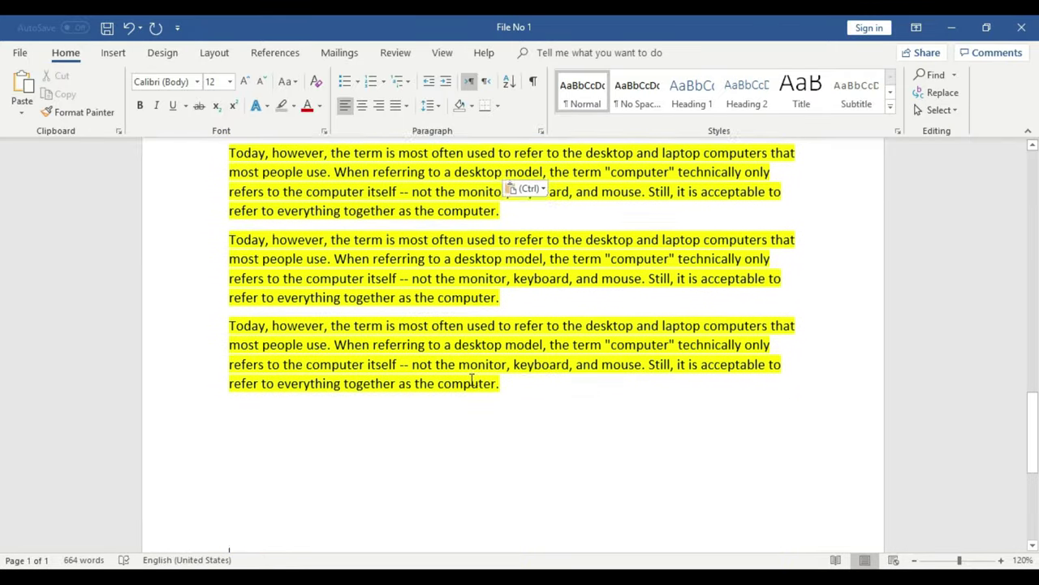
scroll(471, 379, "up", 5)
scroll(471, 379, "up", 5)
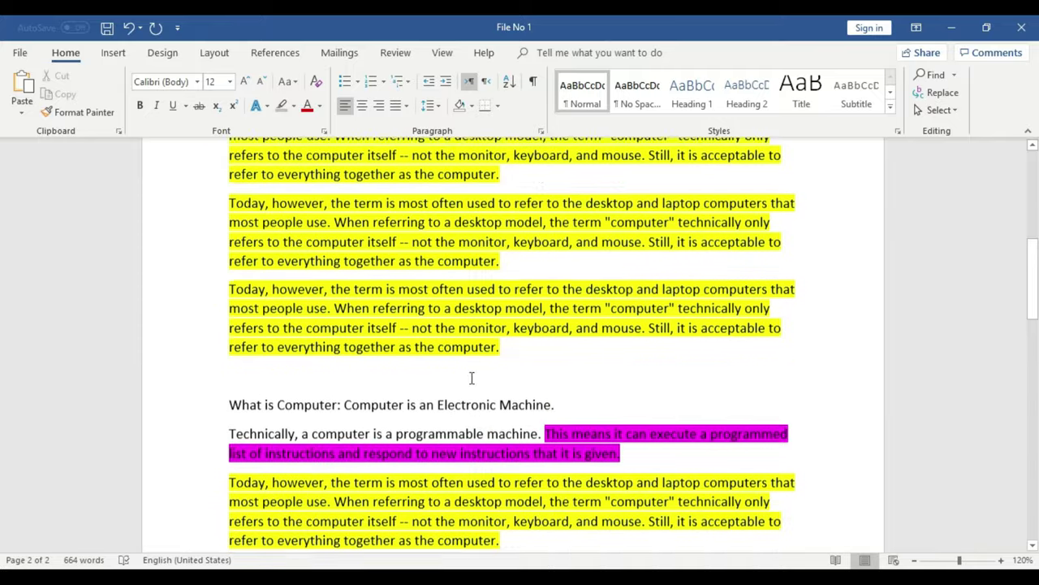
scroll(471, 379, "up", 5)
scroll(470, 379, "up", 3)
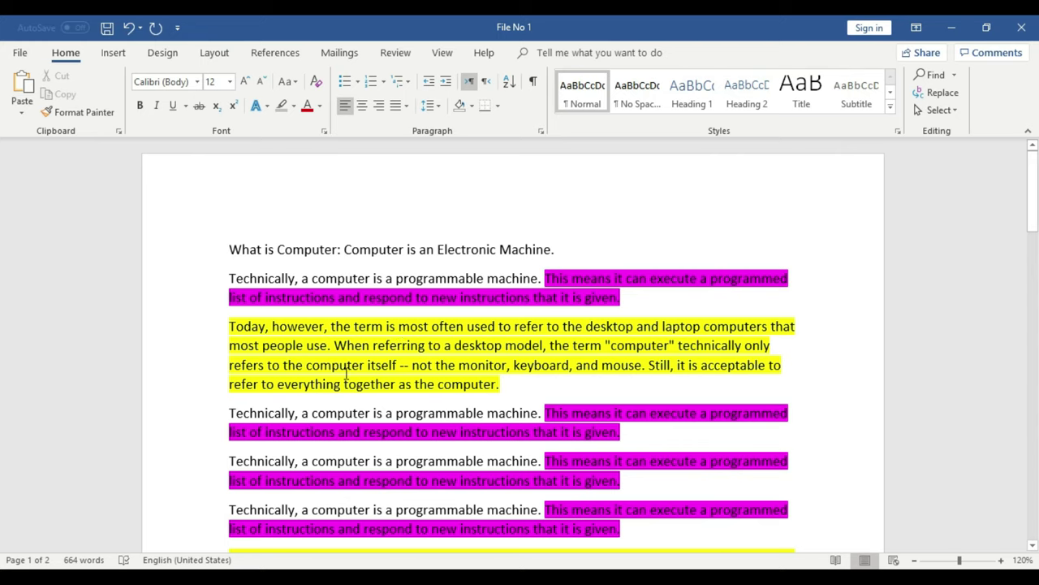
Practise selecting and deselecting the first three paragraphs and the text above the yellow paragraph.
left_click_drag(487, 383, 235, 249)
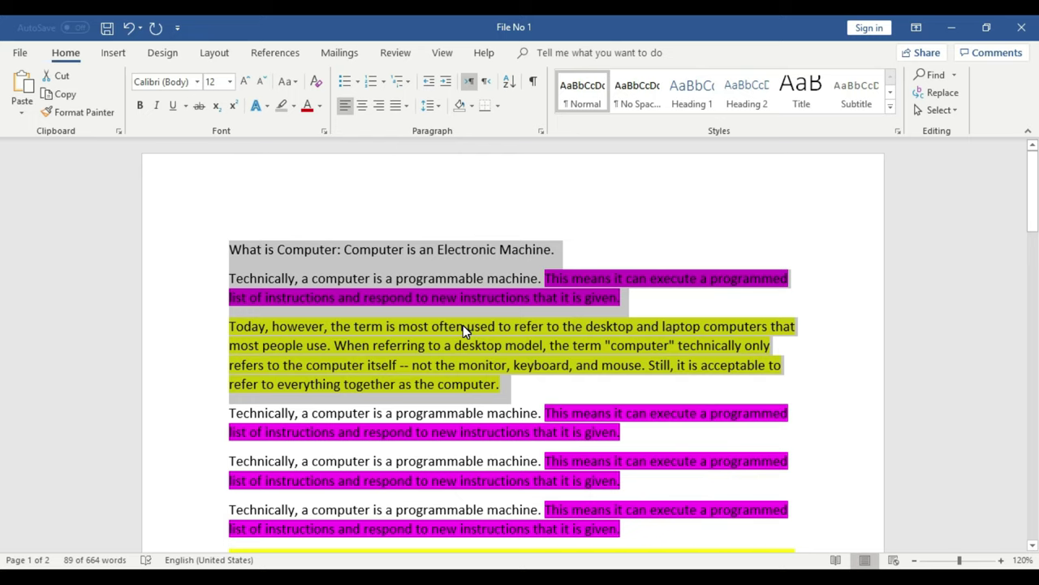
left_click(543, 386)
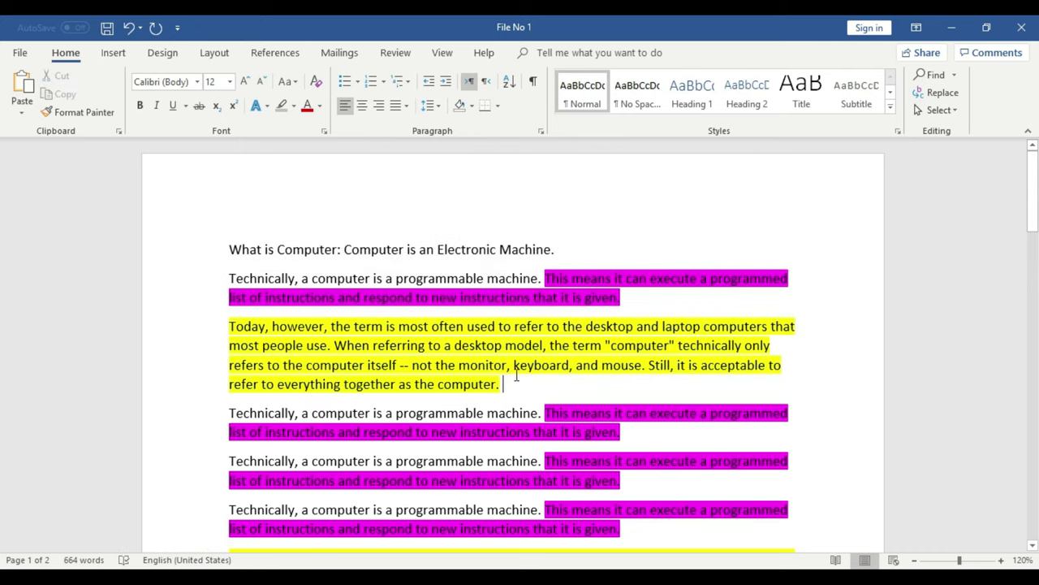
mouse_move(513, 382)
left_mouse_down()
mouse_move(329, 365)
mouse_move(162, 298)
left_mouse_up()
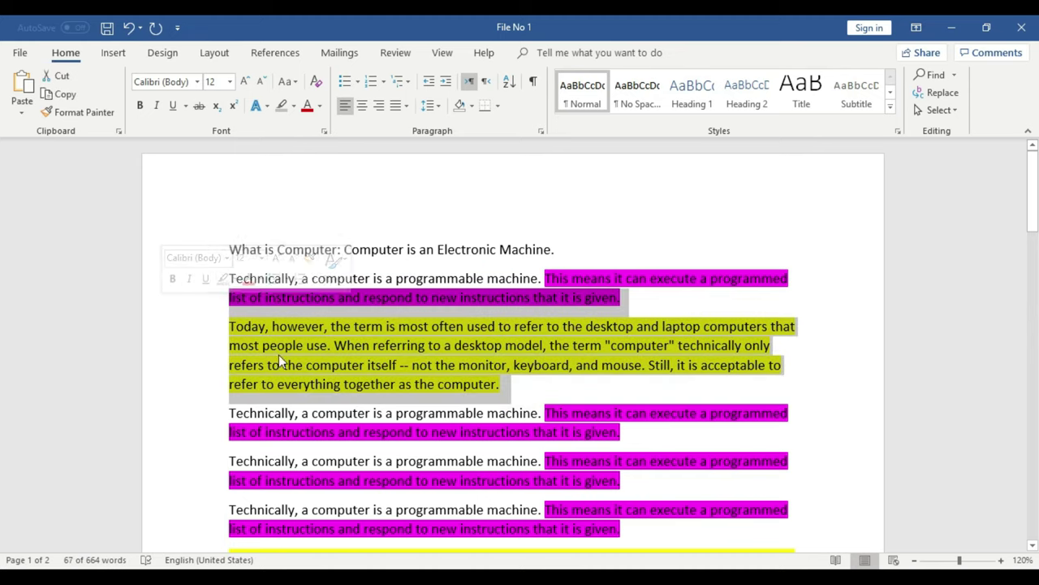
scroll(279, 354, "down", 5)
left_click(527, 375)
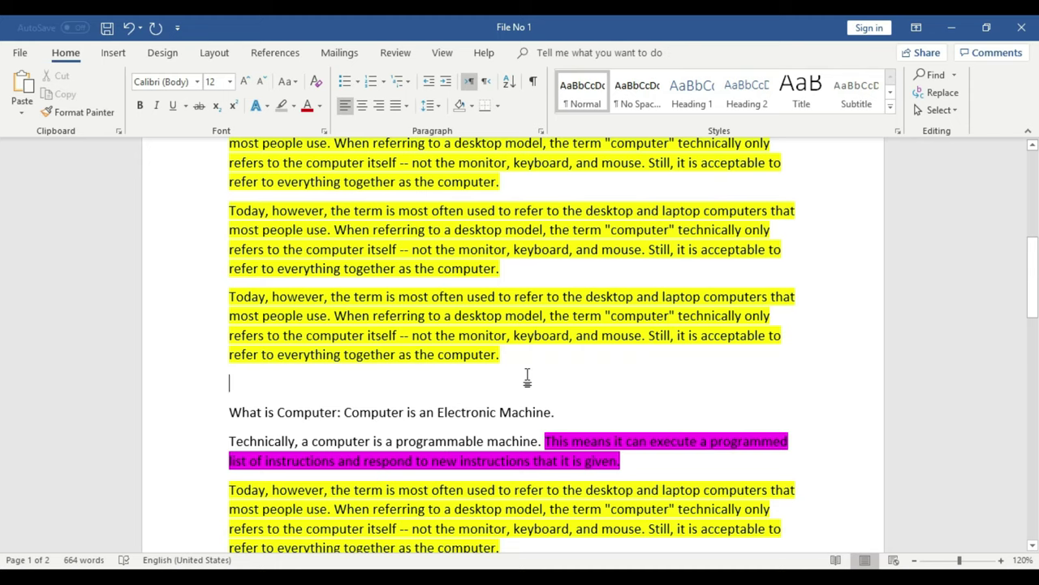
scroll(528, 376, "up", 10)
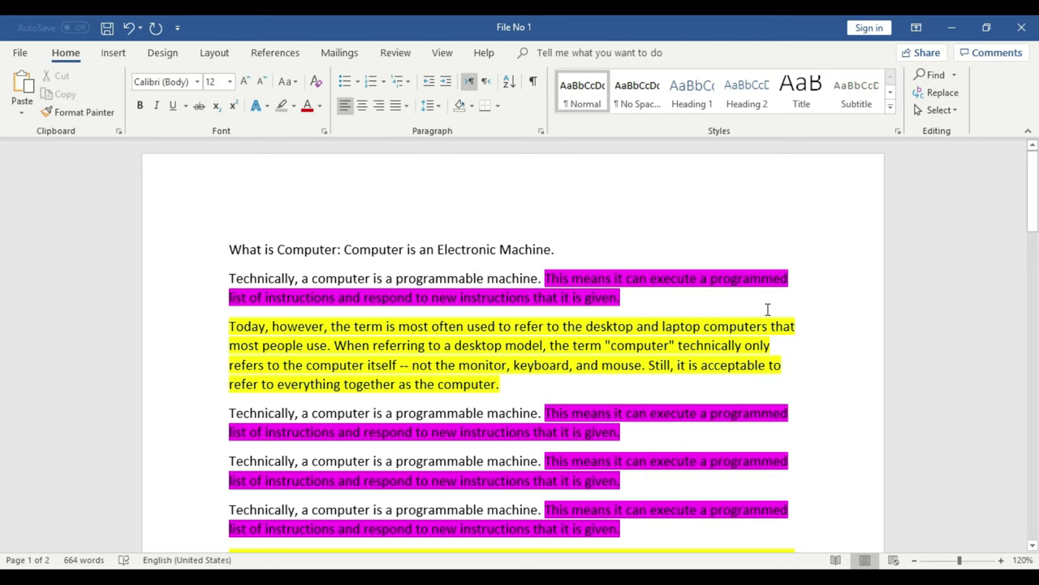
scroll(767, 310, "down", 2)
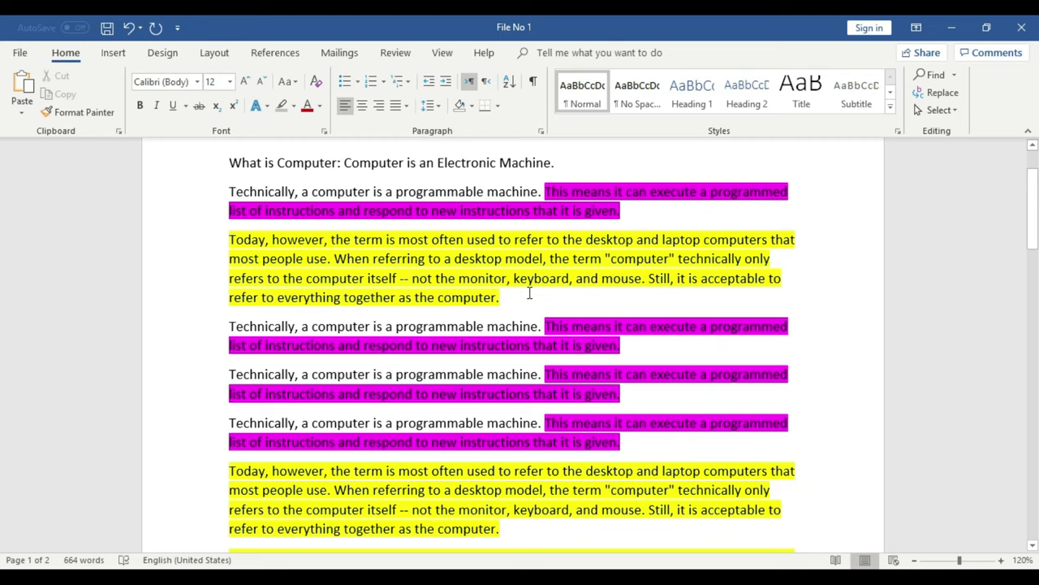
scroll(504, 342, "up", 2)
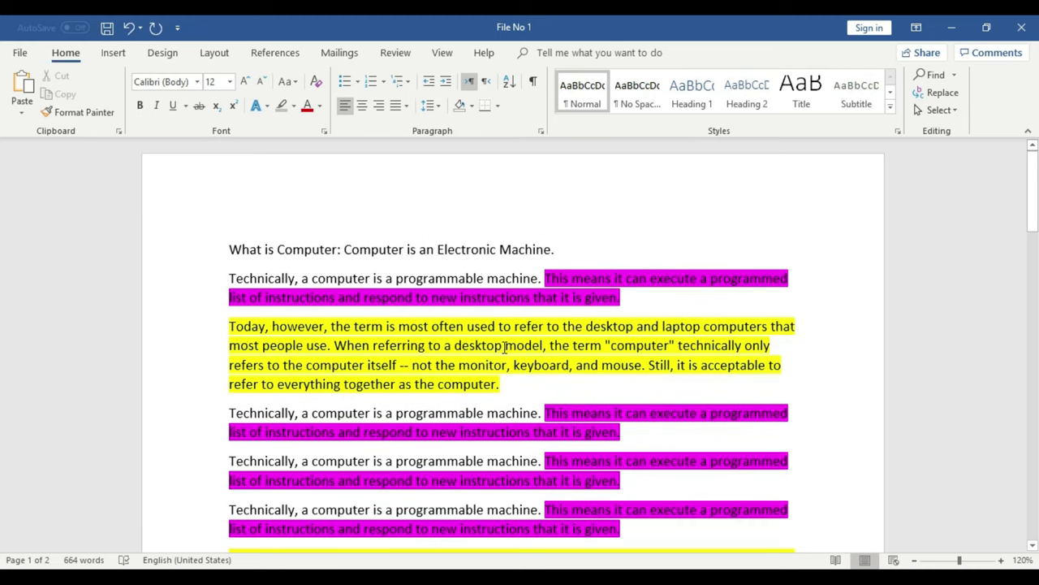
Select and deselect the yellow 'Today, however' paragraph and the magenta sentence, then review both pages.
left_click_drag(514, 378, 225, 317)
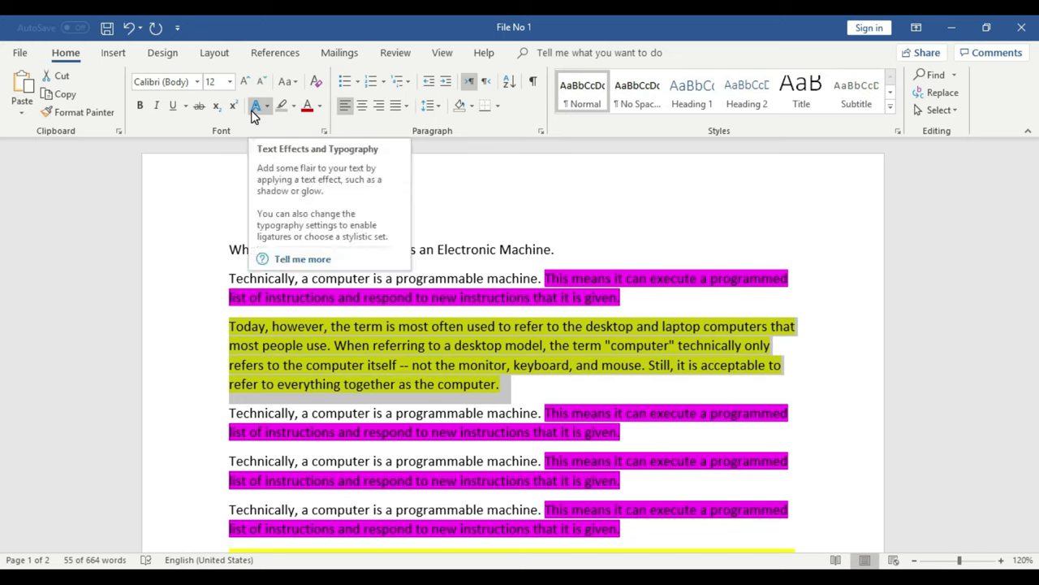
left_click(723, 393)
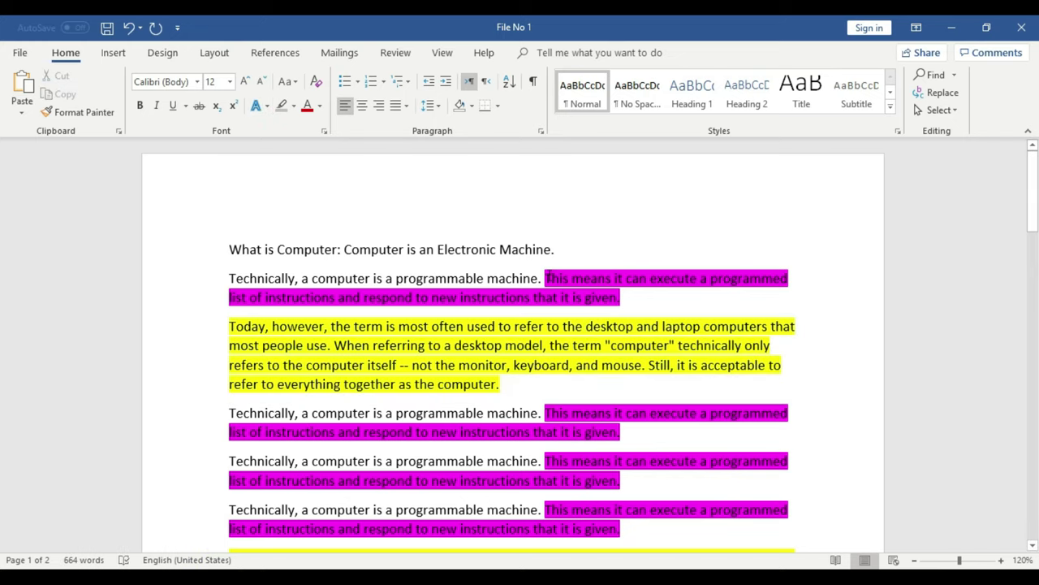
left_click_drag(544, 276, 621, 299)
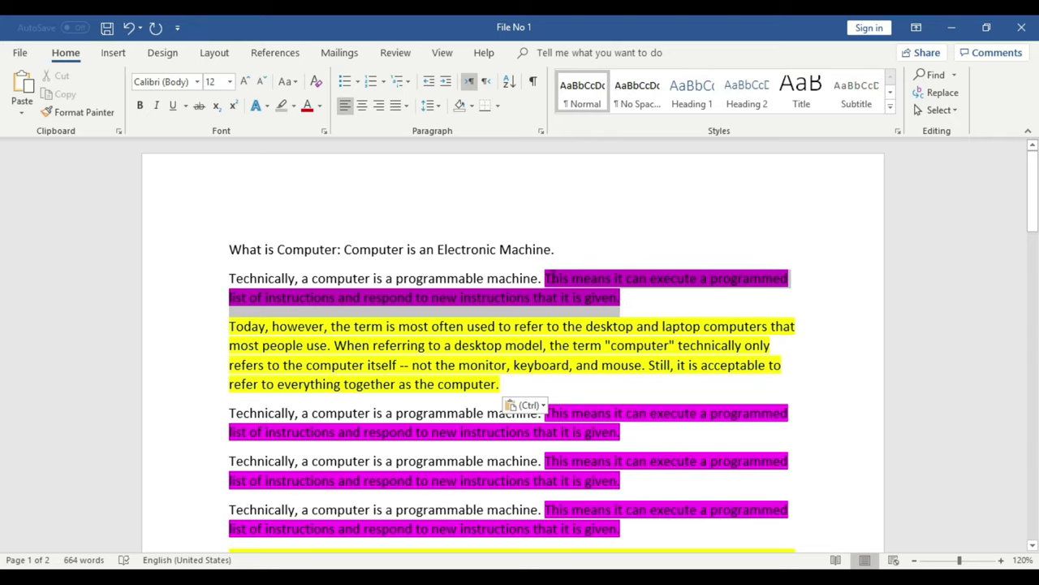
left_click(595, 327)
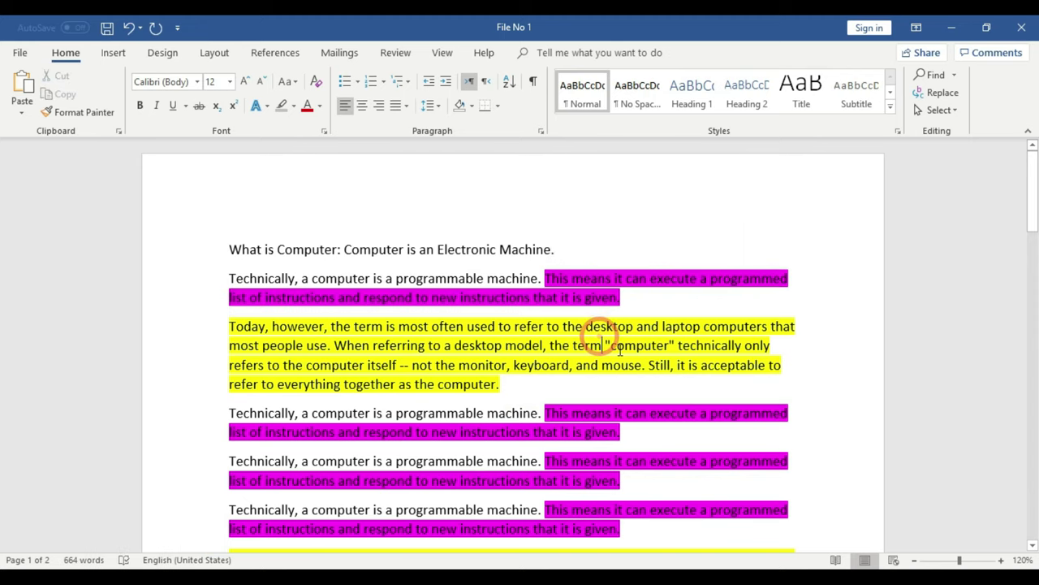
scroll(621, 349, "down", 1)
scroll(621, 349, "down", 3)
scroll(621, 350, "down", 3)
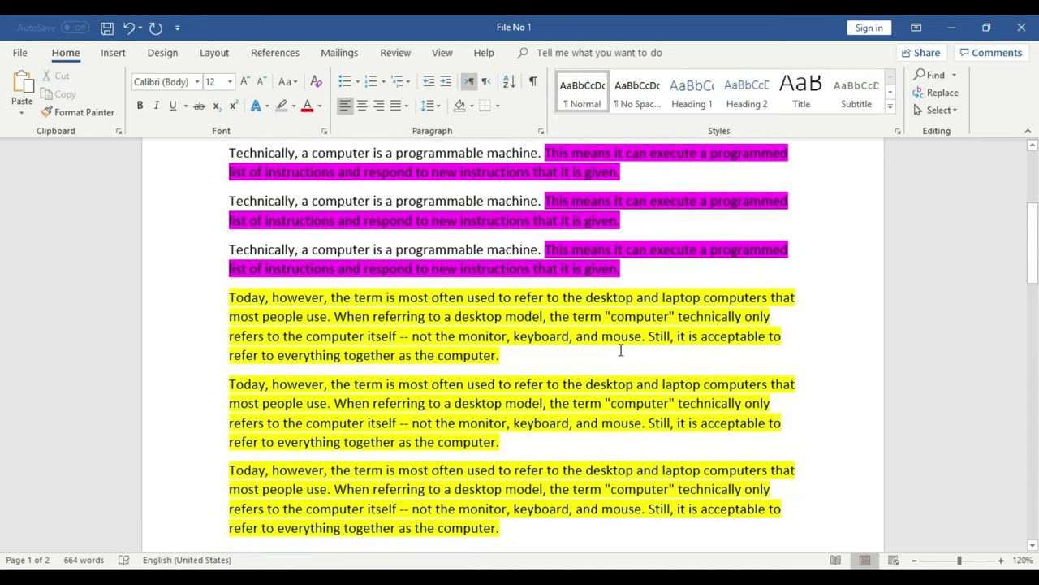
scroll(621, 349, "down", 2)
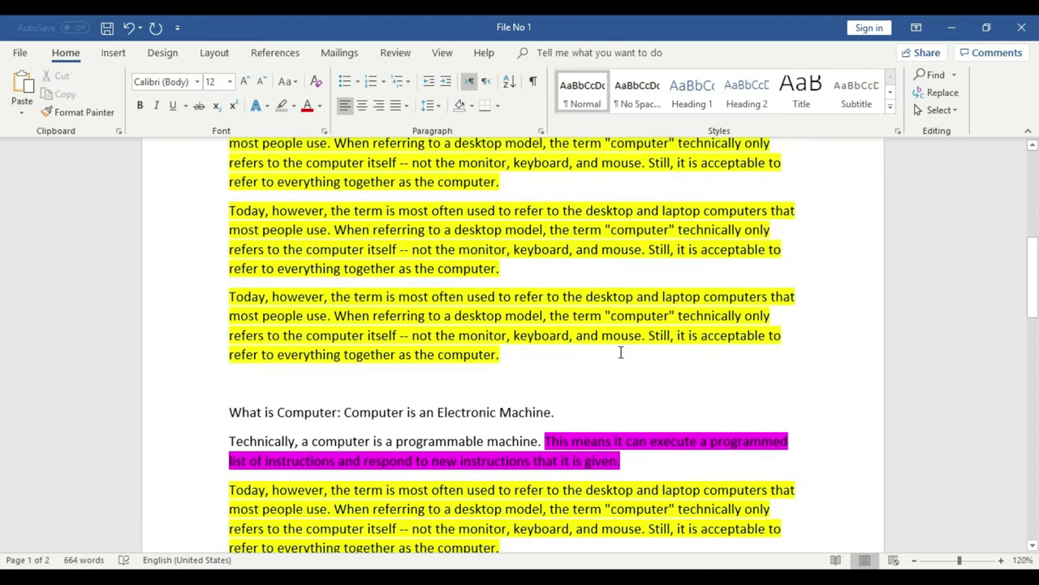
scroll(621, 352, "down", 3)
scroll(622, 354, "up", 2)
scroll(621, 354, "up", 2)
scroll(621, 354, "up", 4)
scroll(620, 351, "up", 2)
scroll(621, 351, "up", 1)
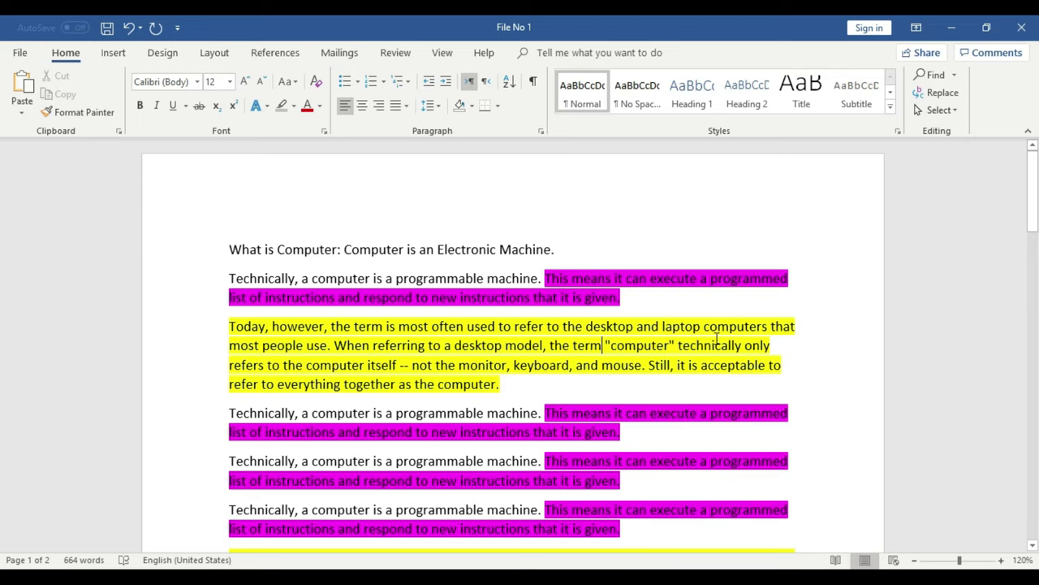
left_click(954, 33)
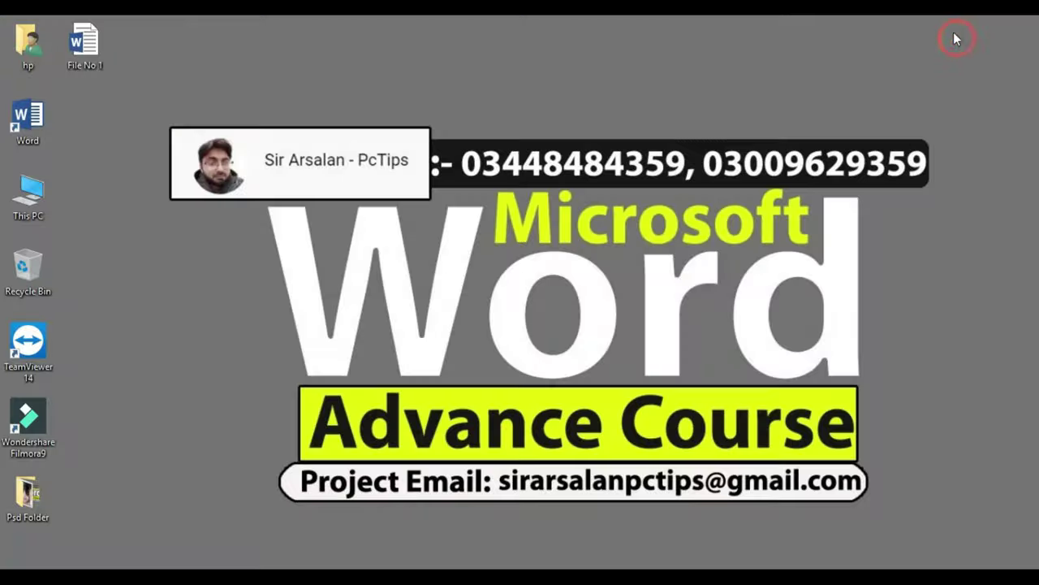